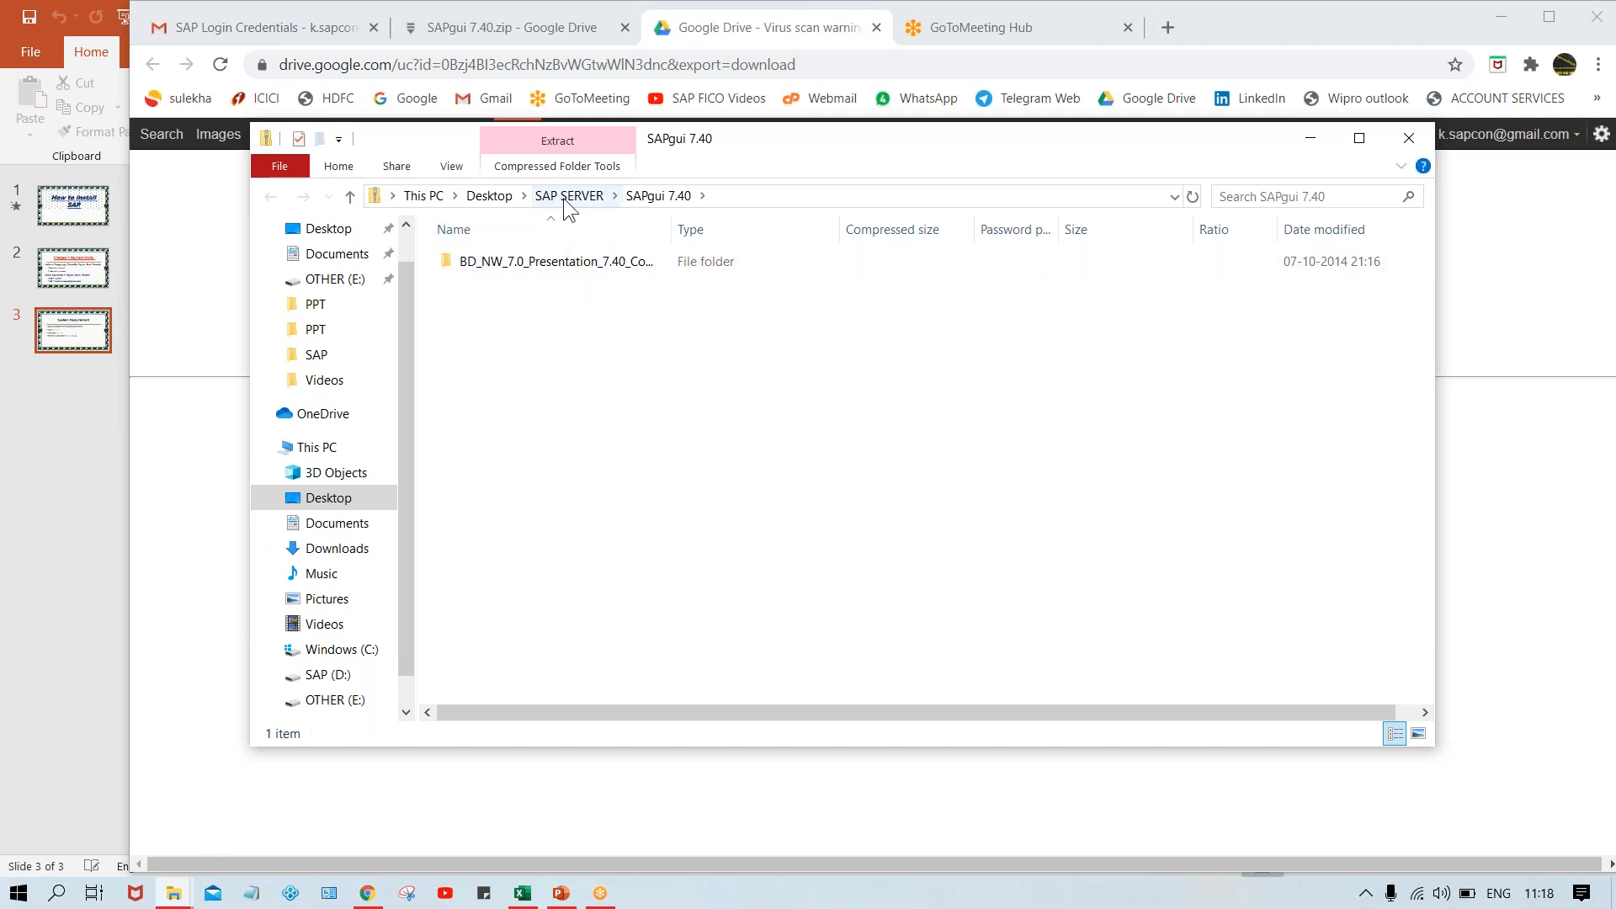
Step: Open the WIN32 folder inside the SAPgui 7.40 archive, under BD_NW_7.0_Presentation_7.40_Comp._1_, PRES1, GUI and WINDOWS
double_click(579, 270)
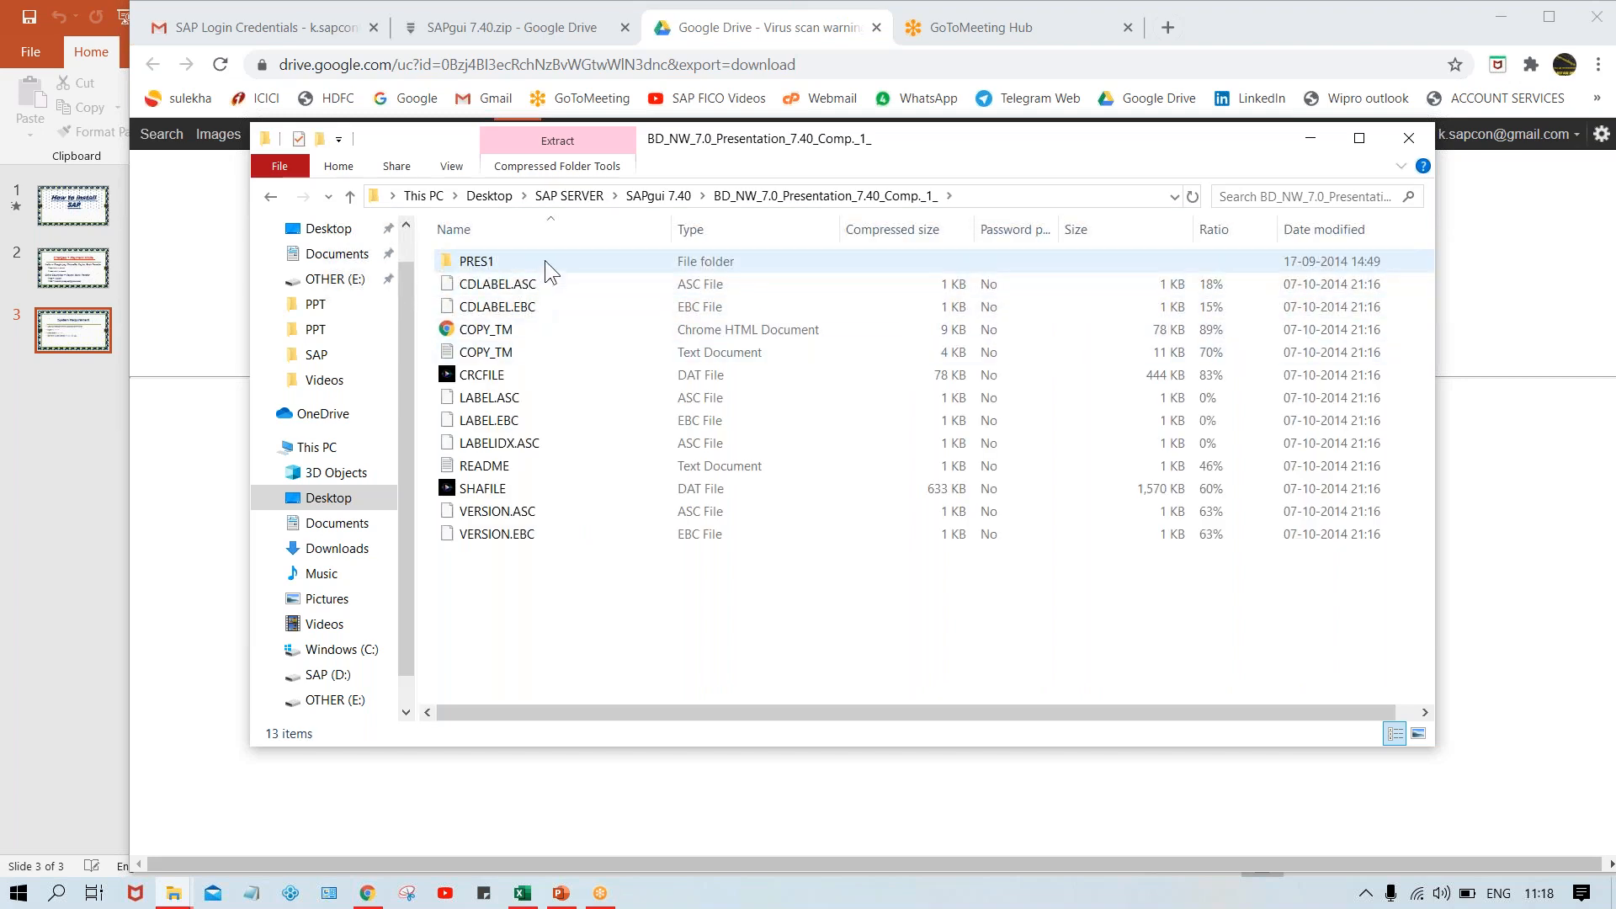
double_click(544, 260)
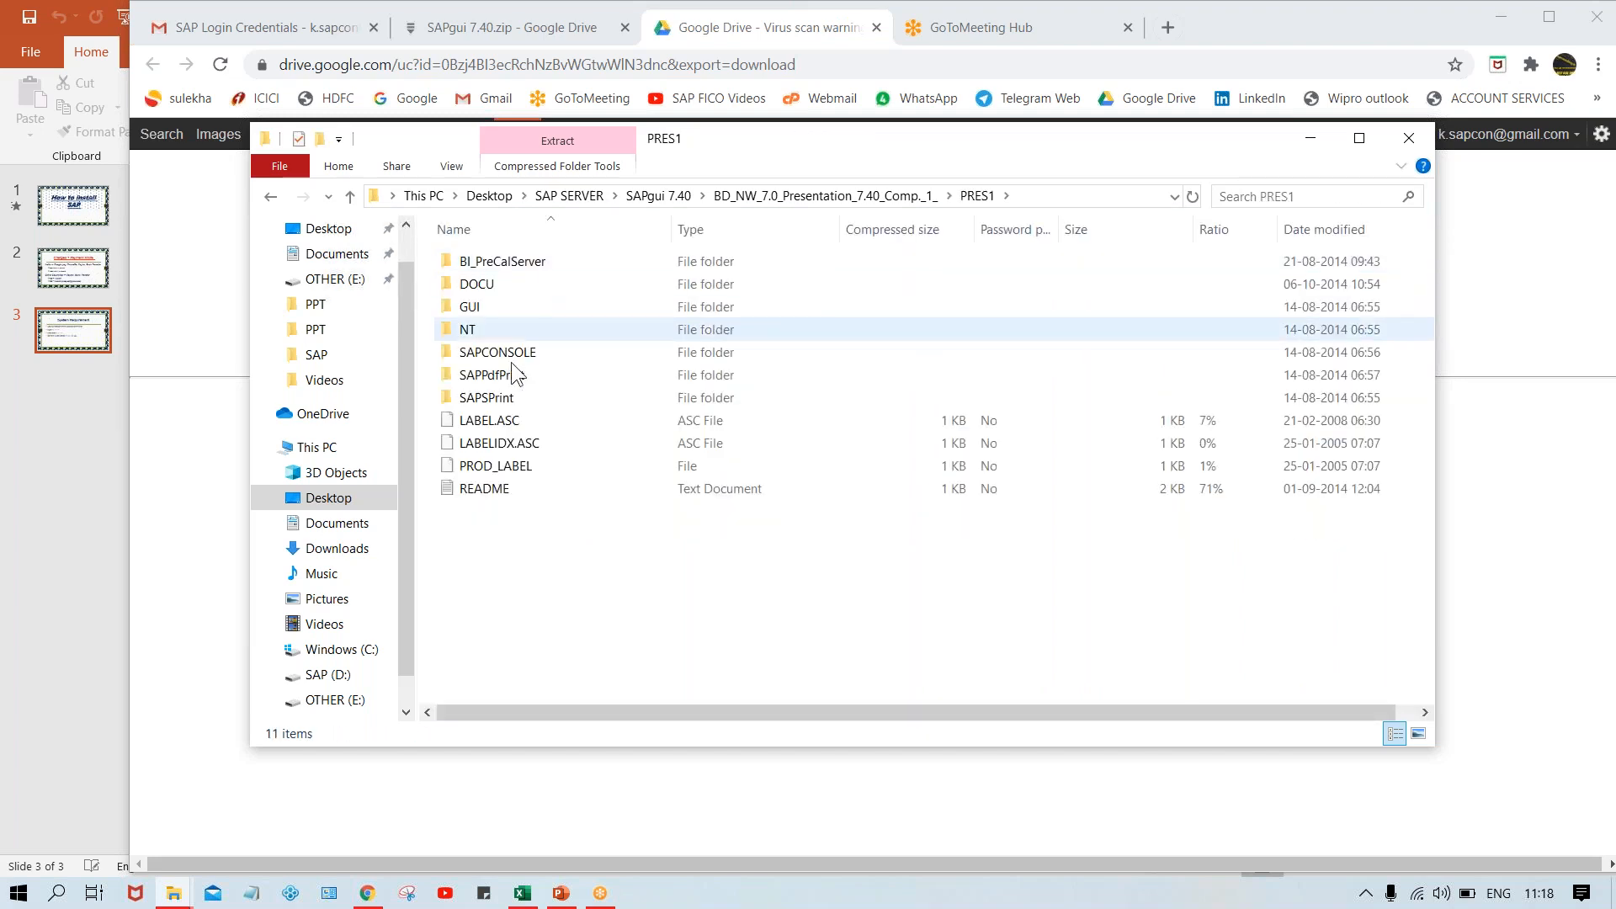
left_click(552, 313)
double_click(553, 317)
left_click(527, 268)
double_click(530, 271)
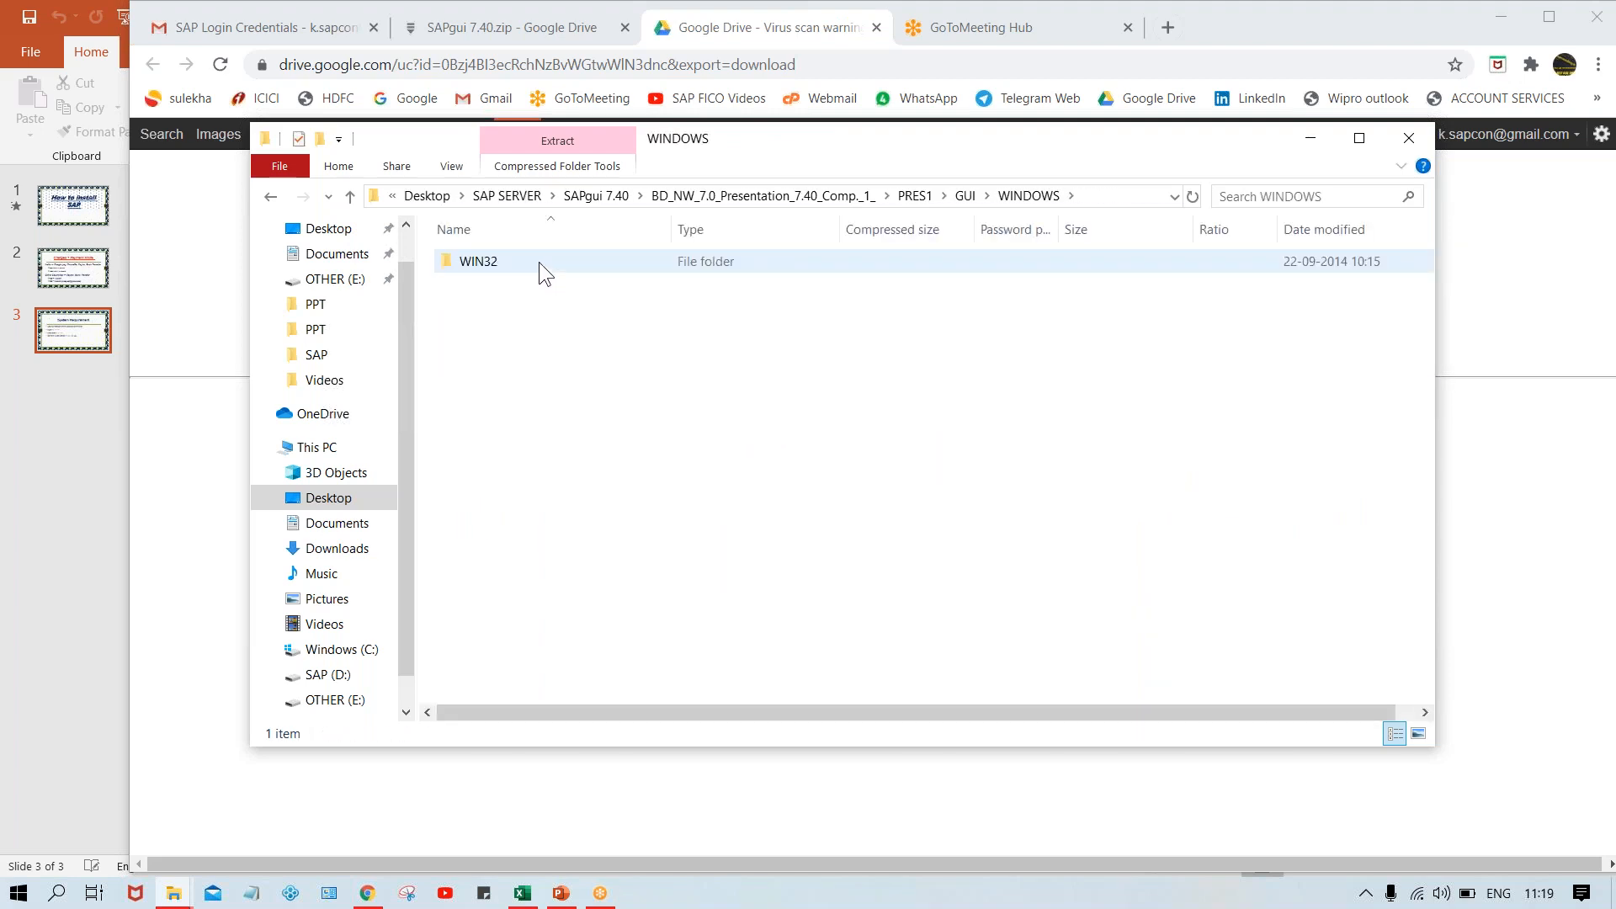
left_click(539, 261)
double_click(539, 261)
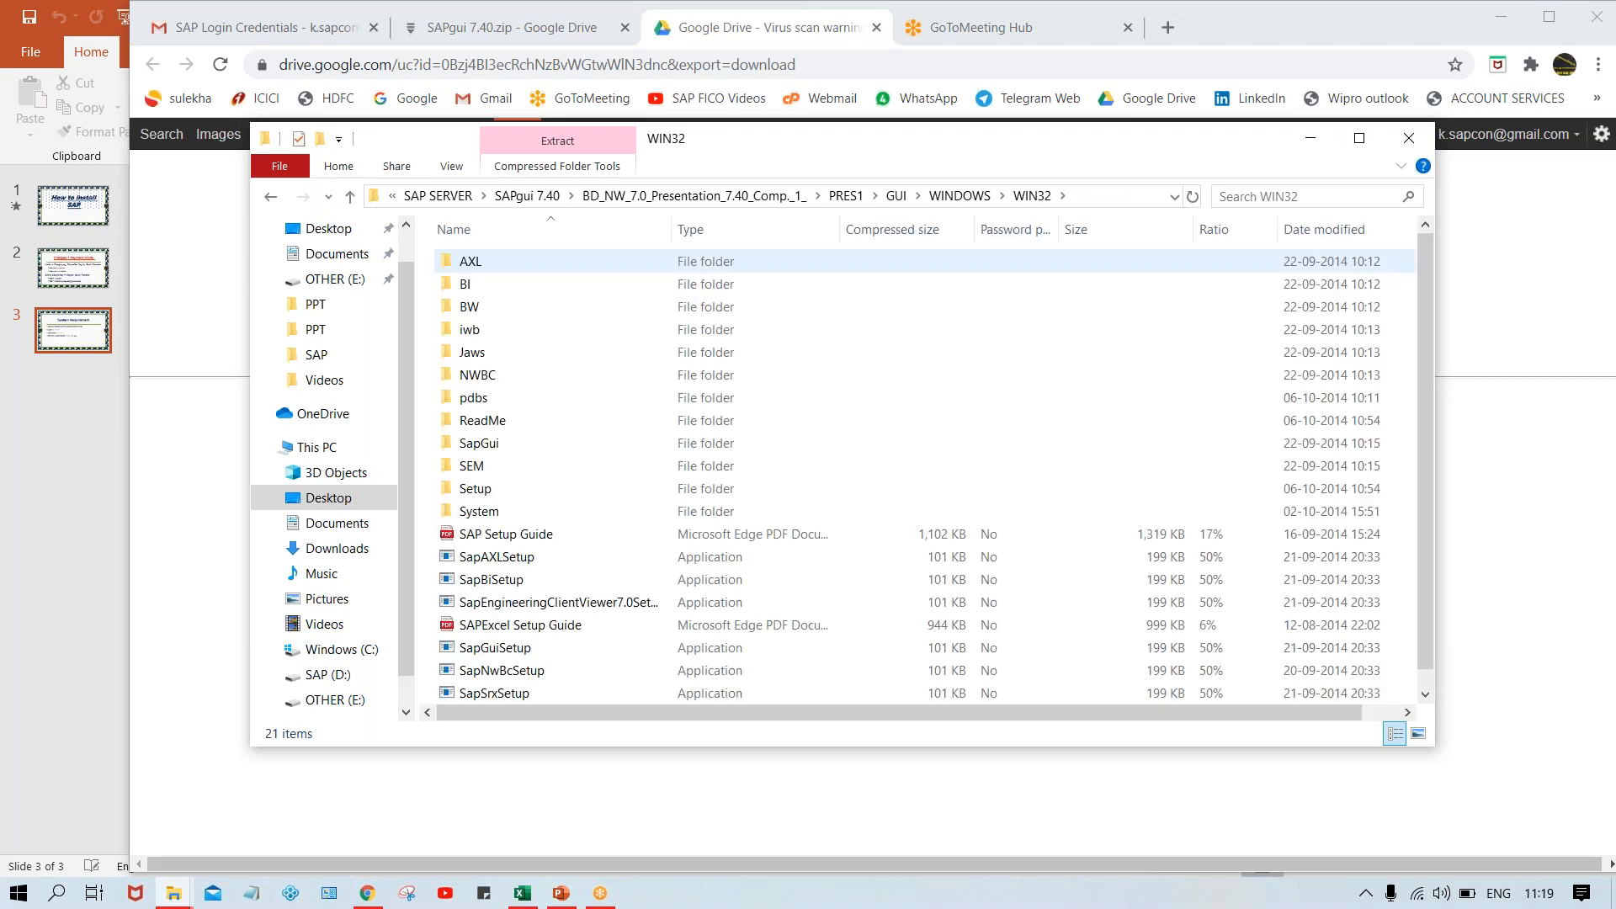
Step: Open the SetupAll application from the archive's WIN32 folder
scroll(539, 264, "down", 1)
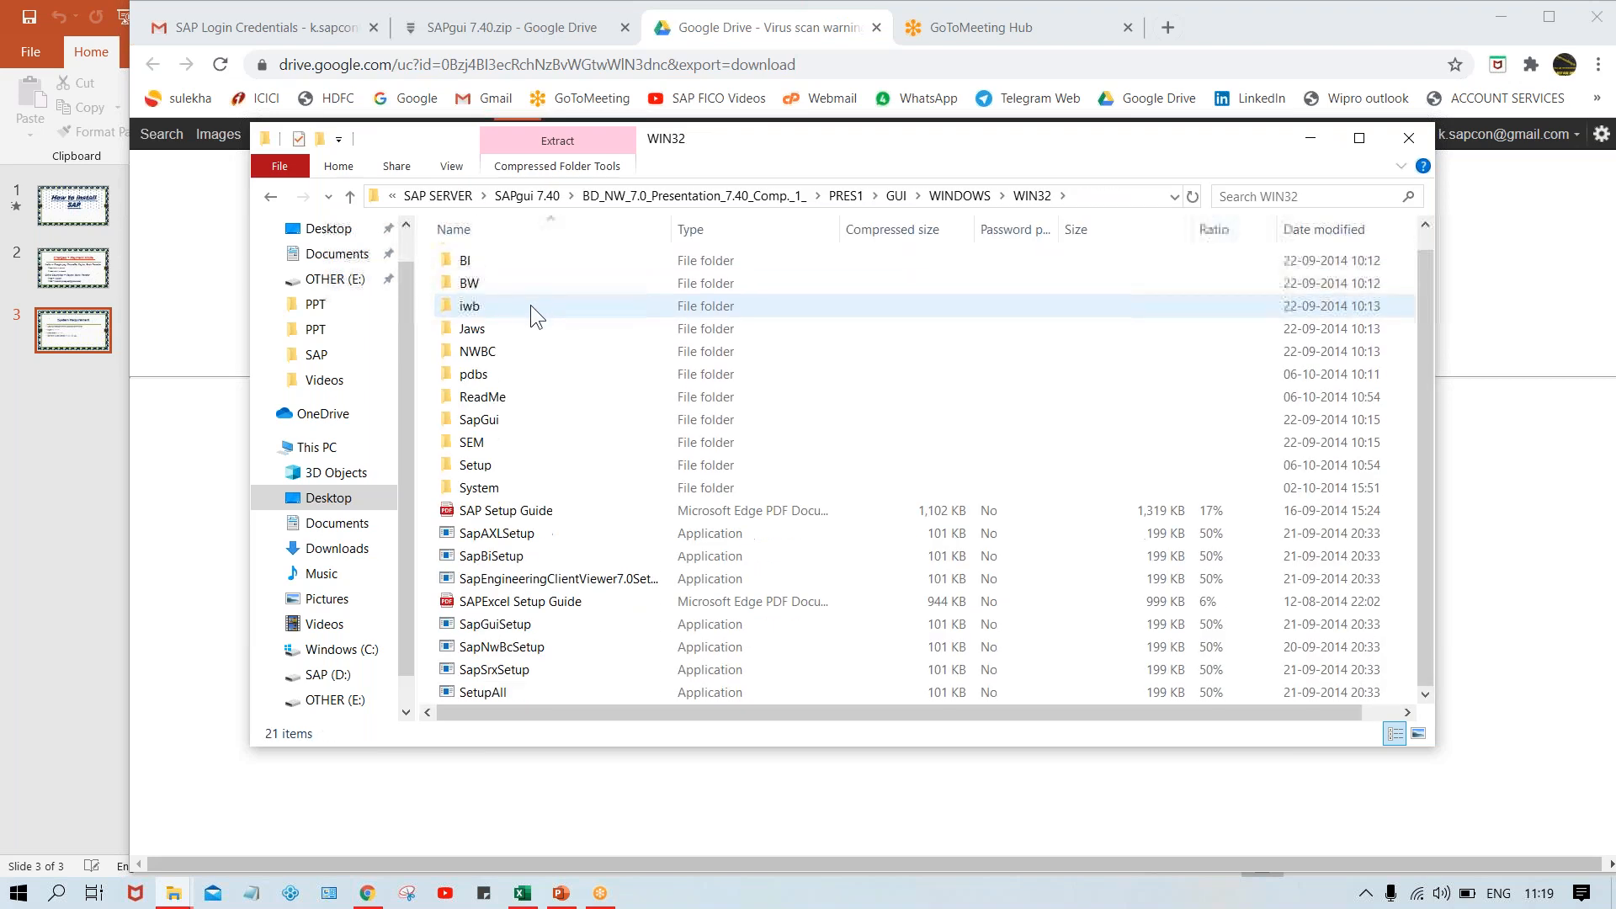
left_click(498, 679)
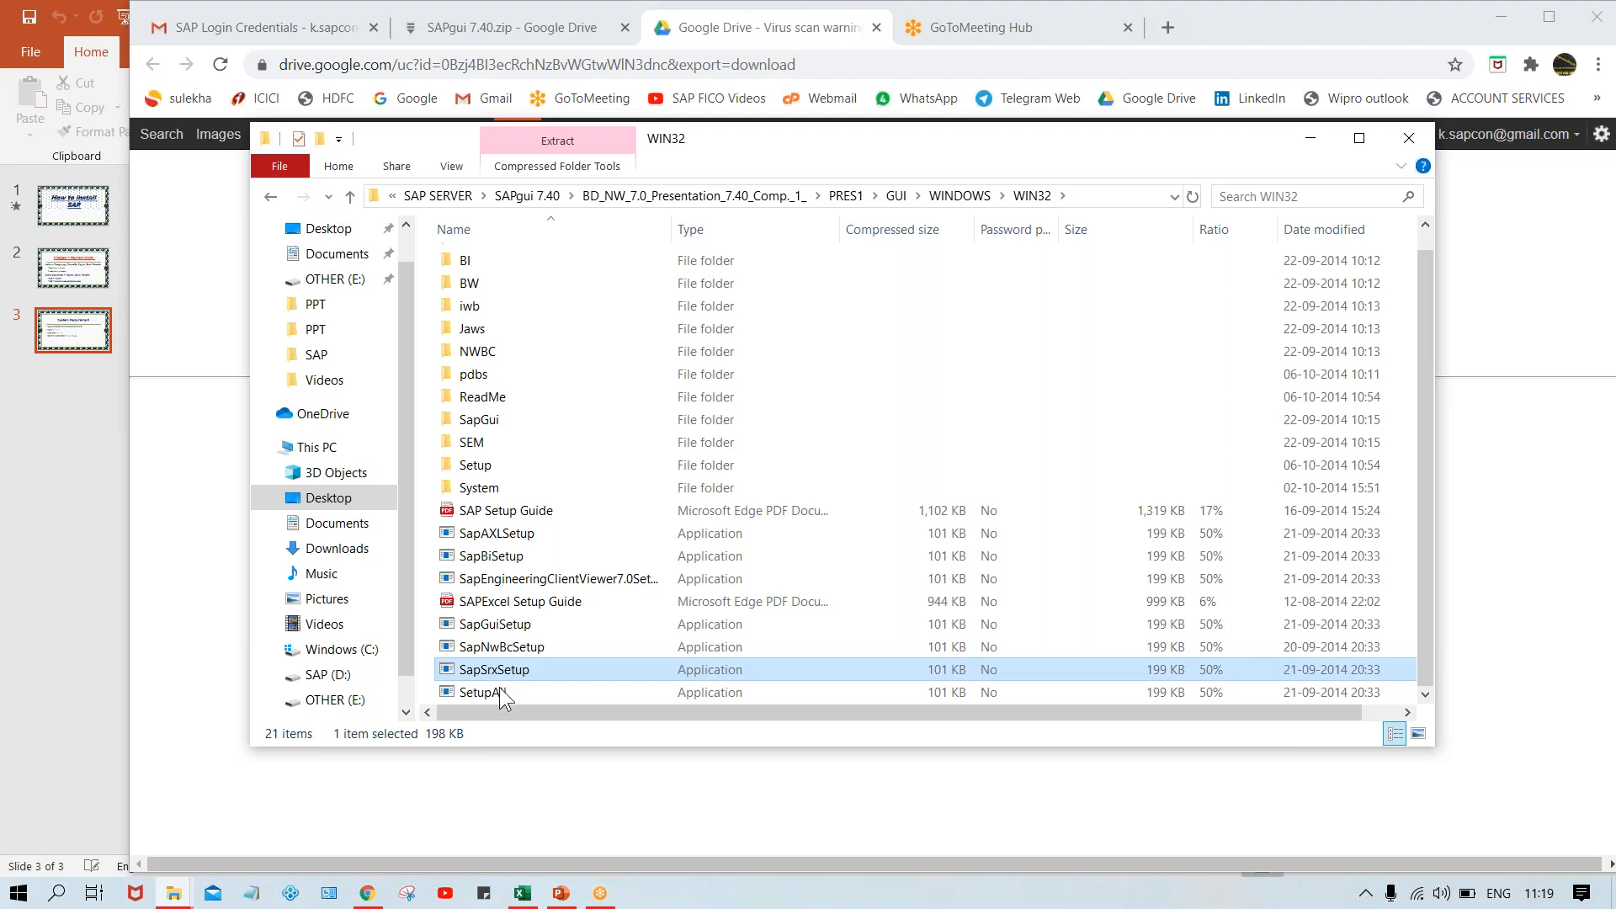
left_click(498, 688)
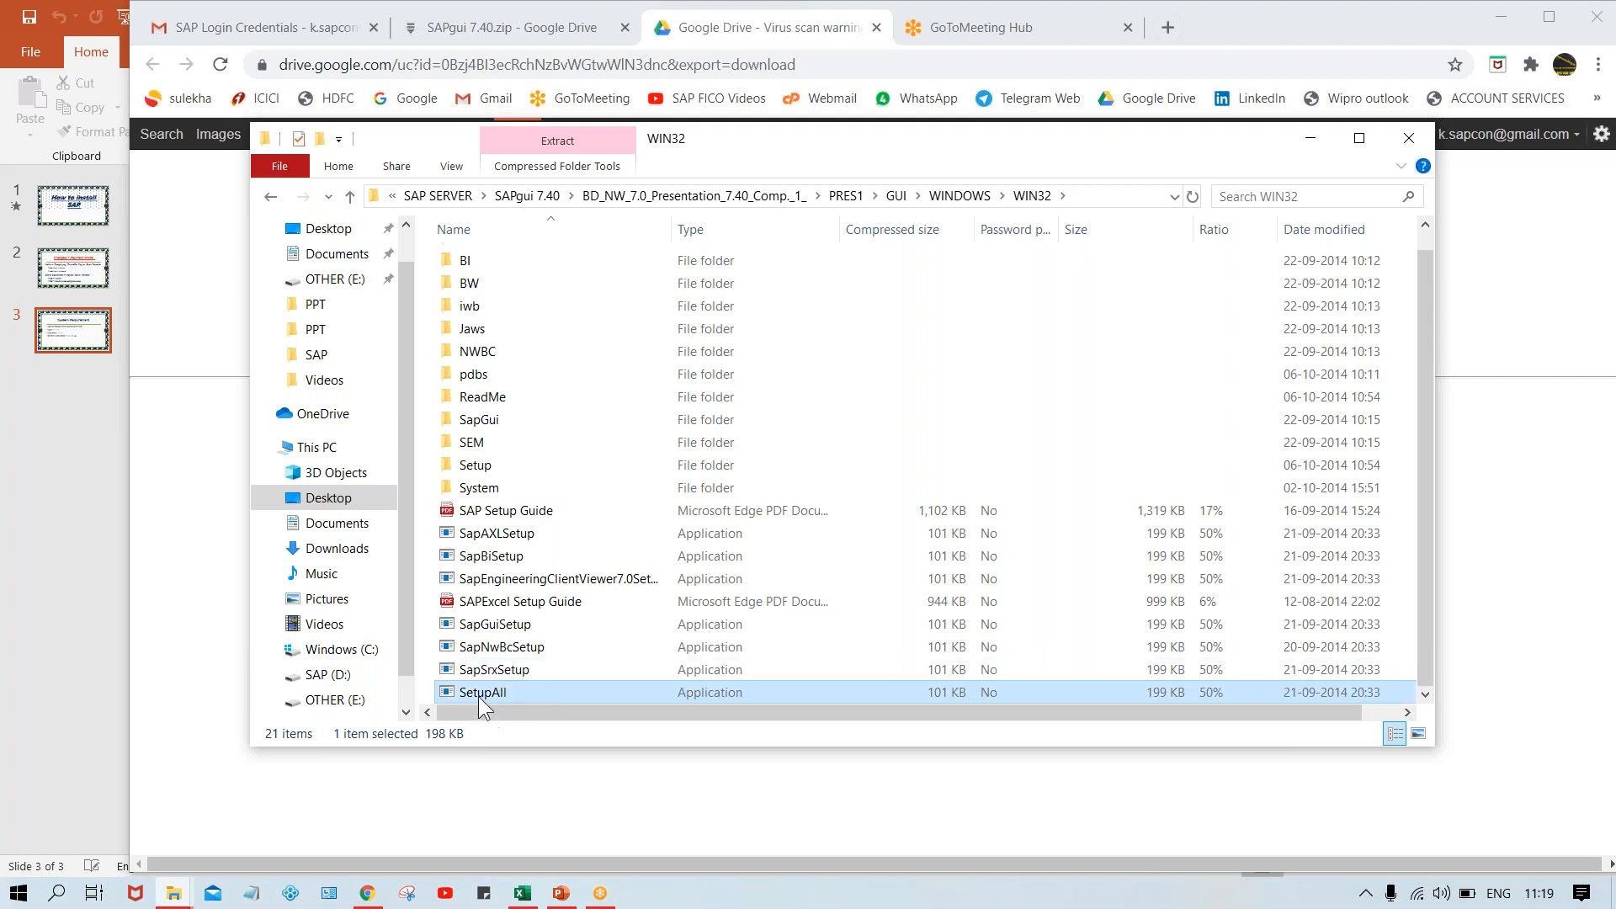
right_click(479, 696)
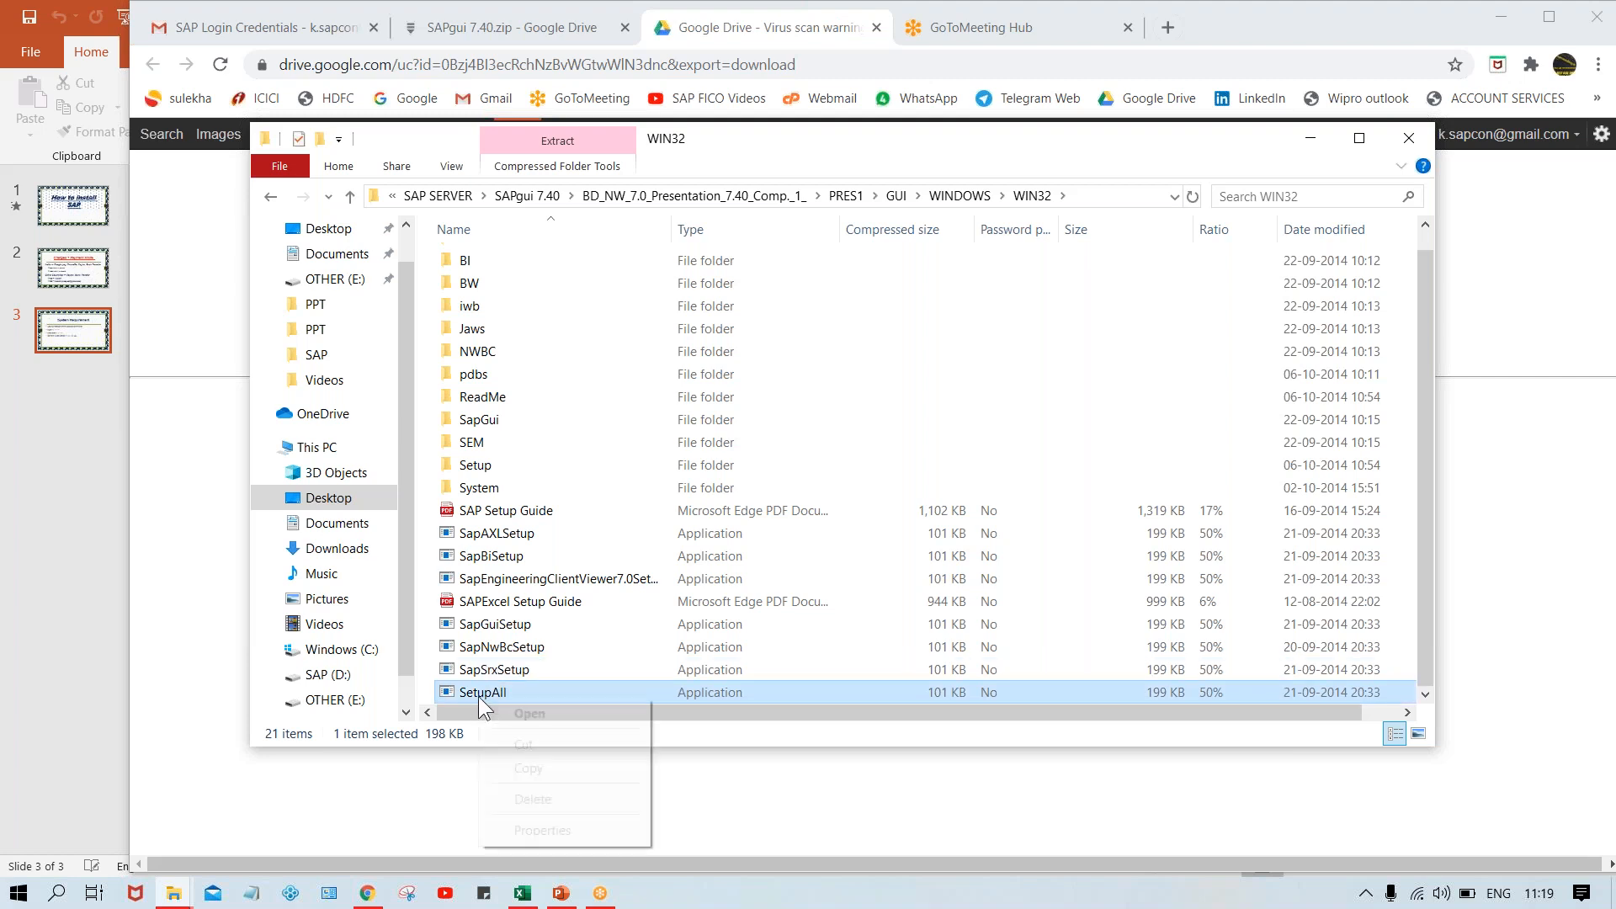
left_click(522, 706)
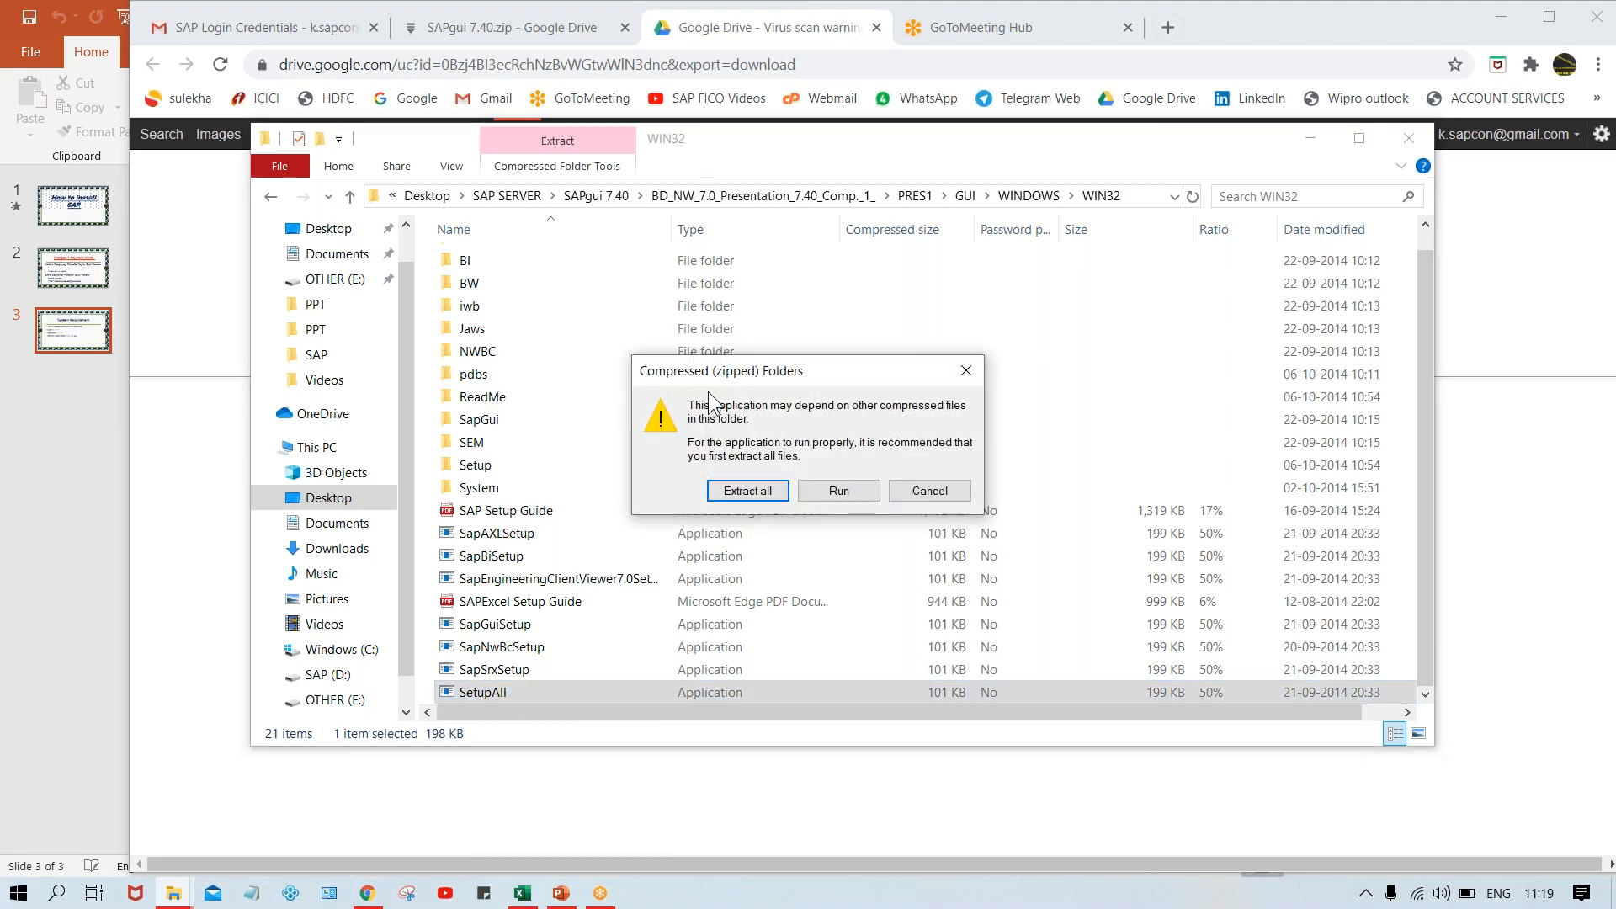
Step: Extract all the compressed files into a new folder named EXT. FILE inside SAP SERVER on the desktop
left_click(750, 489)
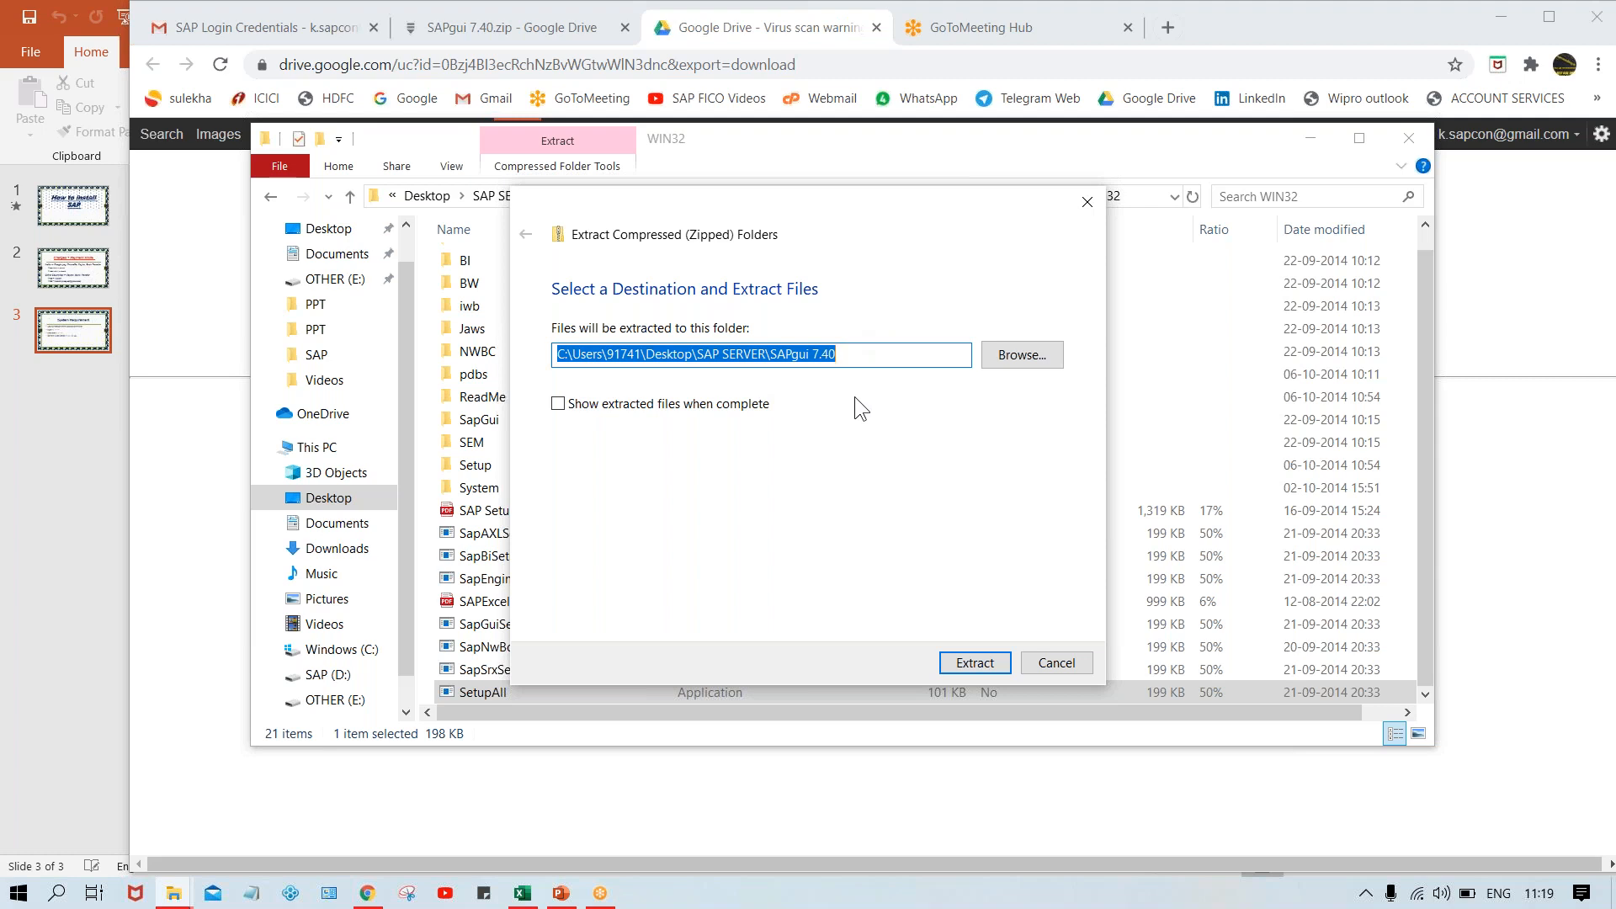
left_click(1016, 362)
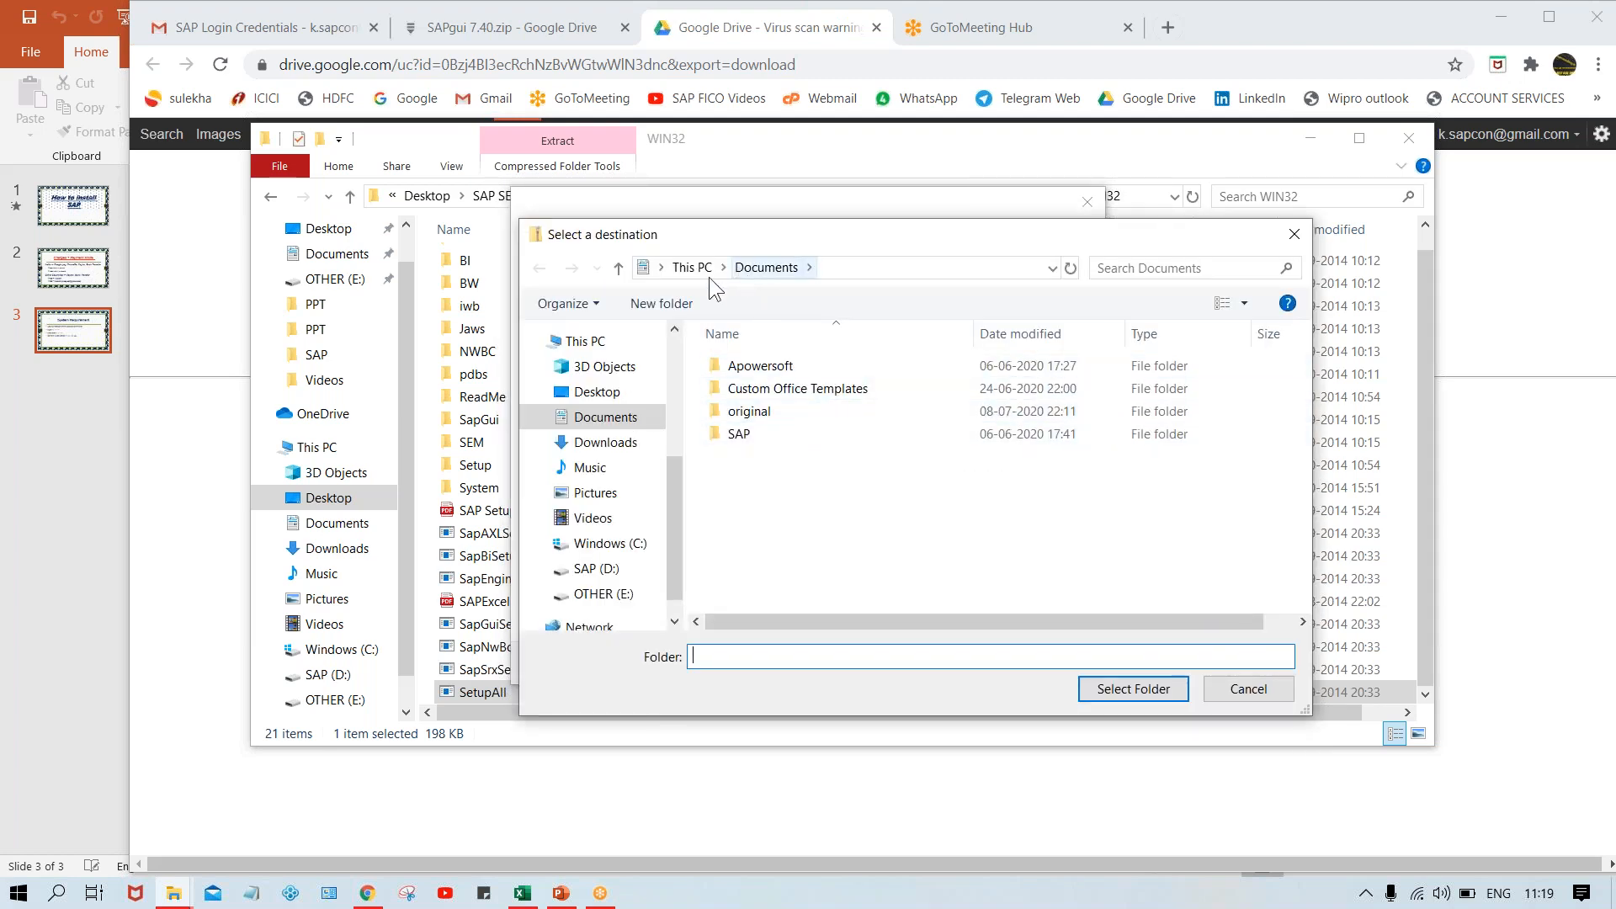
left_click(596, 391)
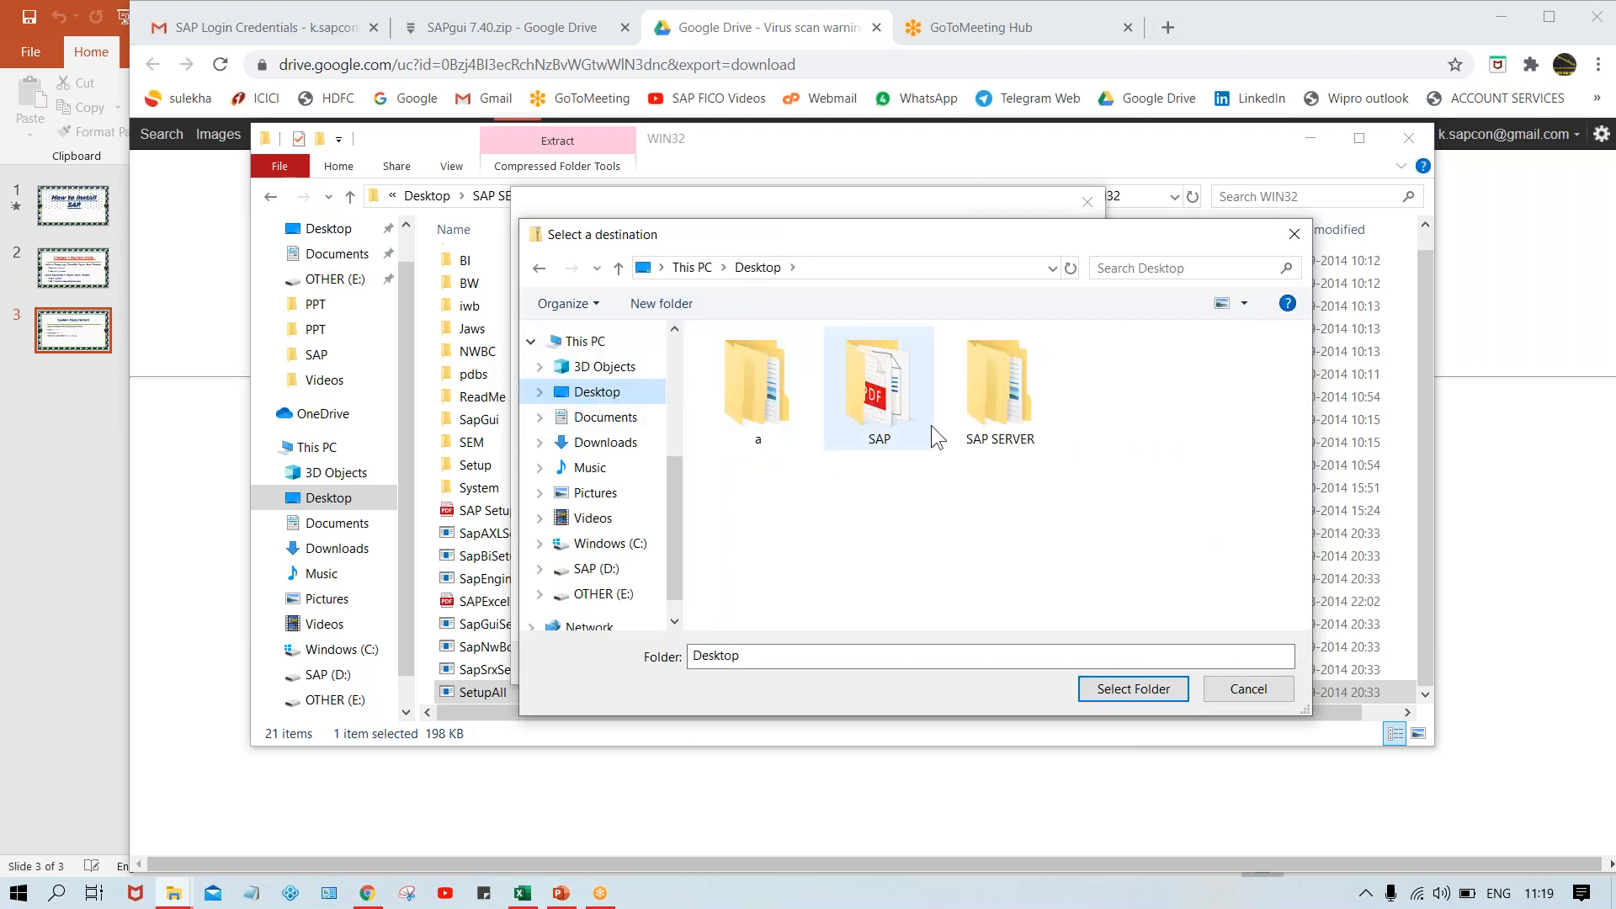
double_click(998, 421)
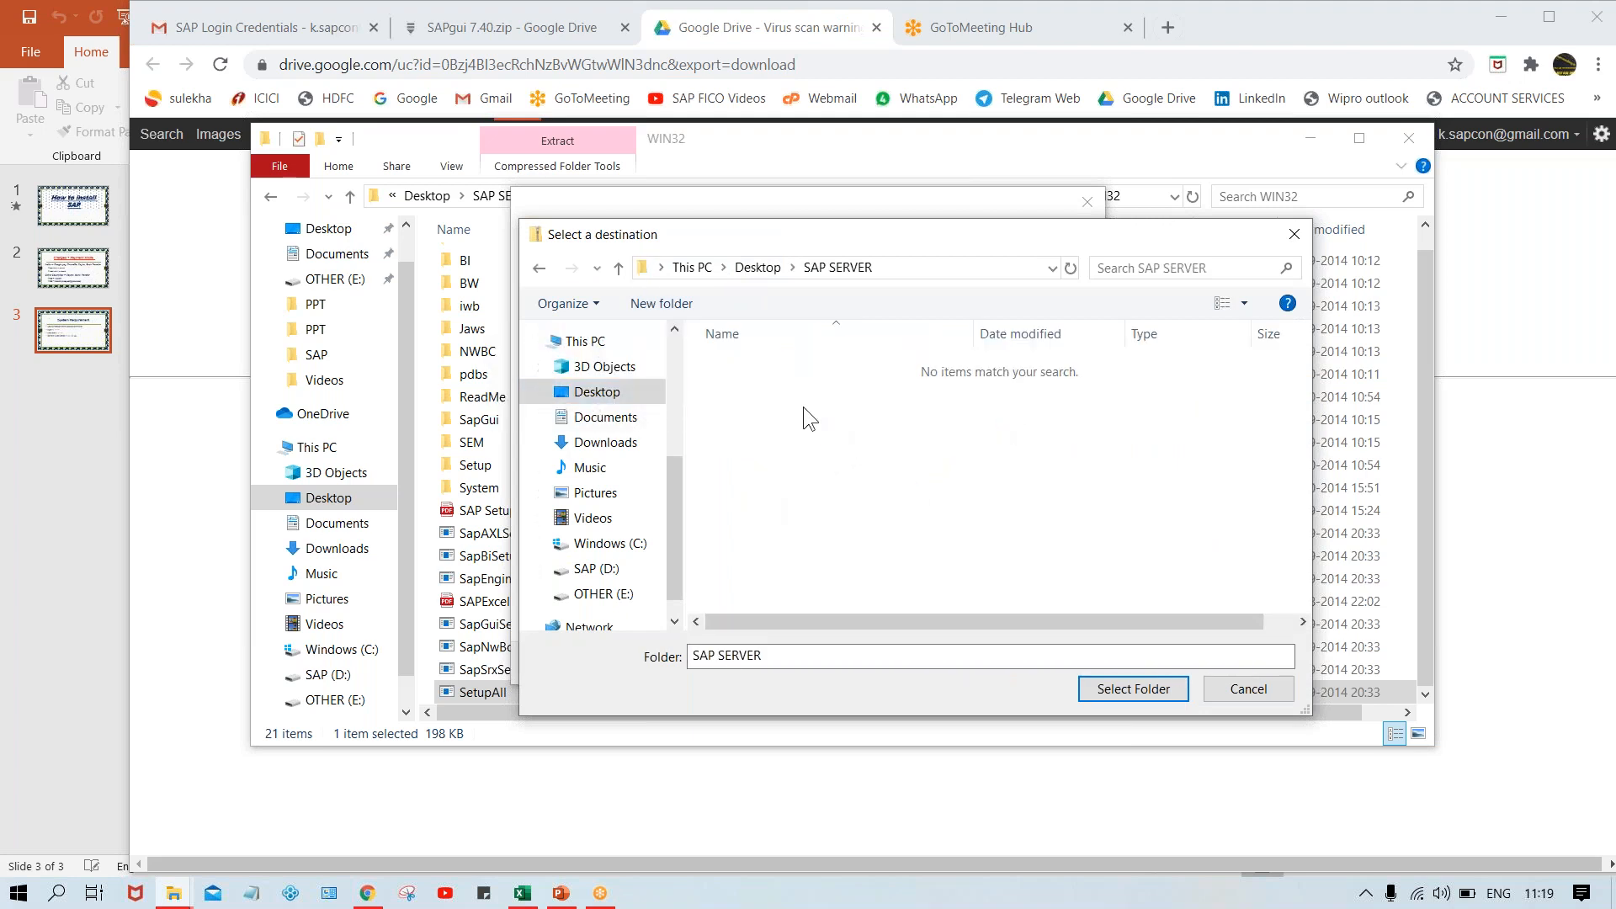
left_click(666, 304)
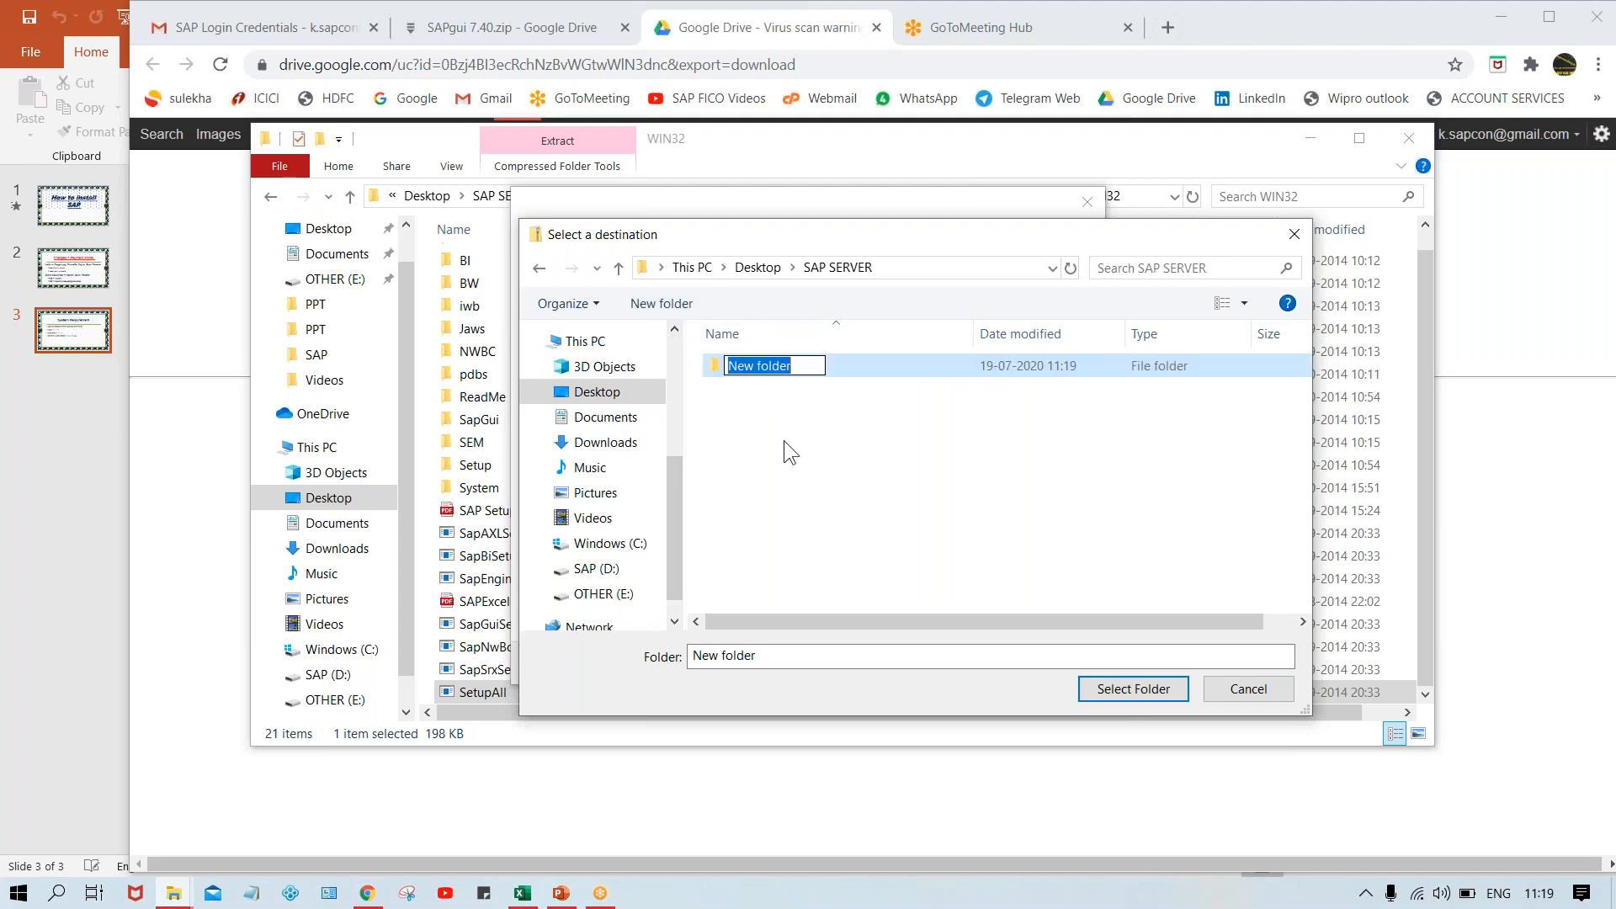
type("E")
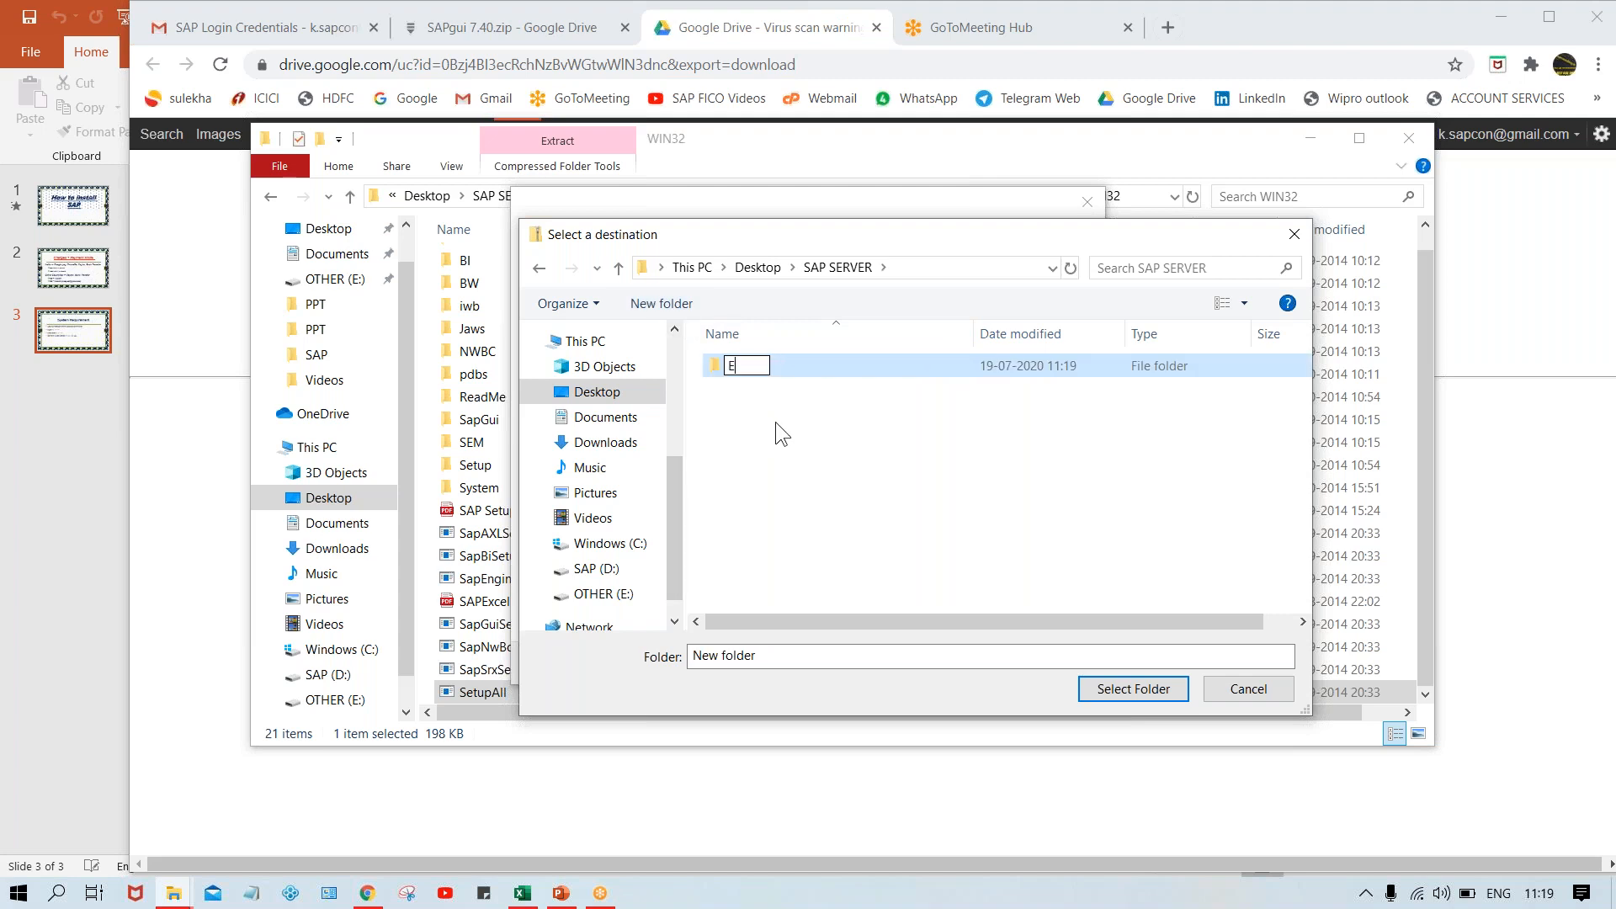
type("XT. FILE")
key("Return")
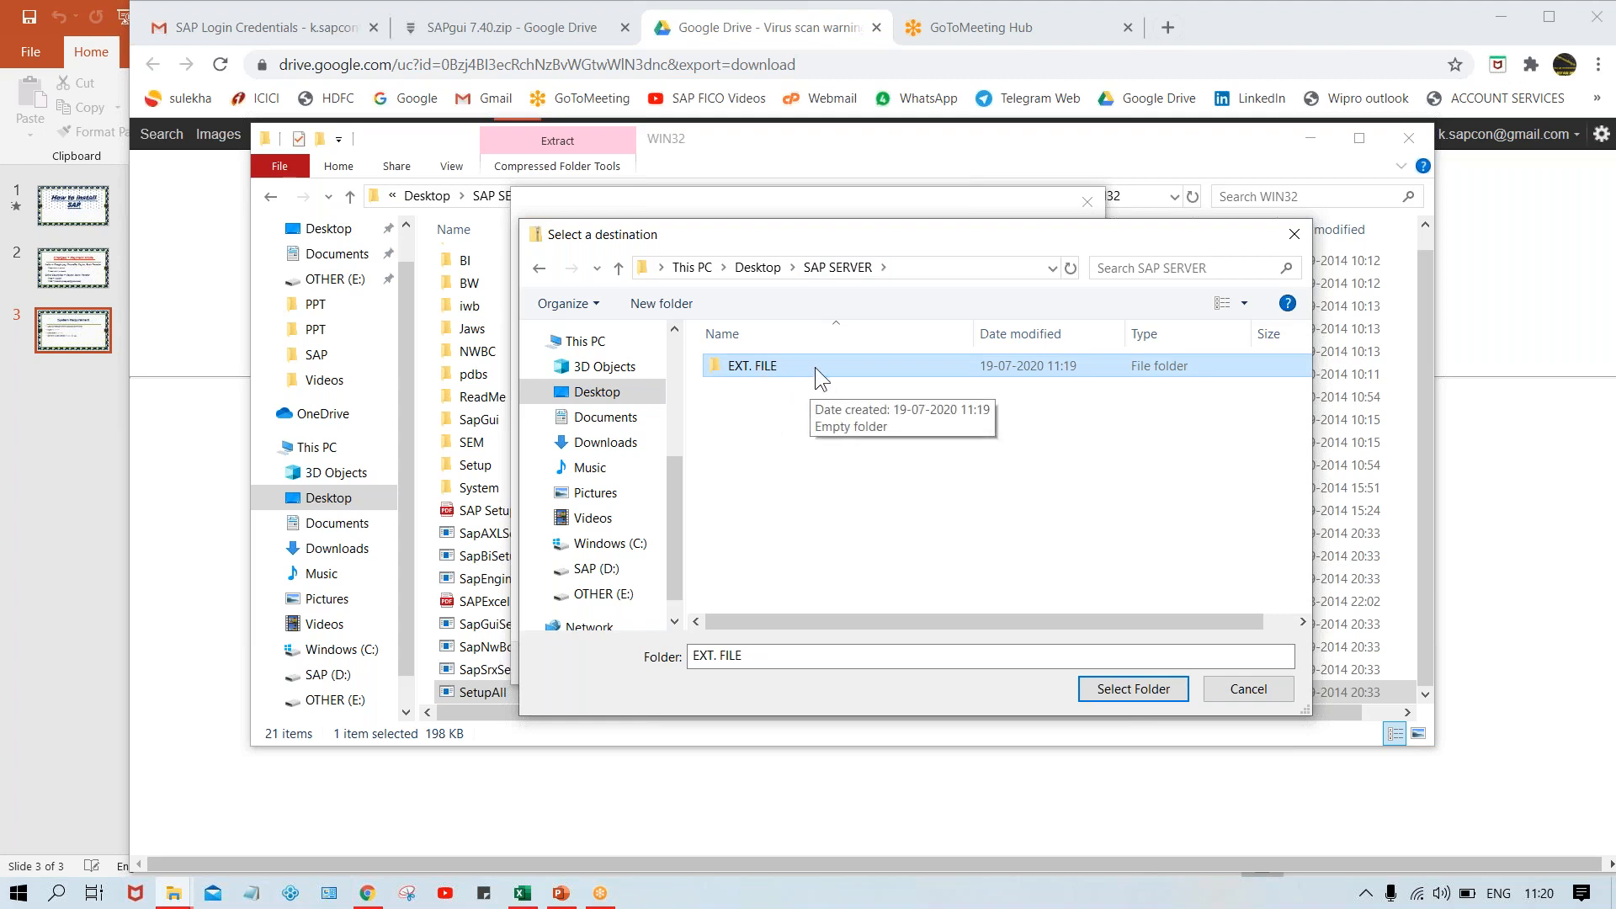
left_click(1113, 696)
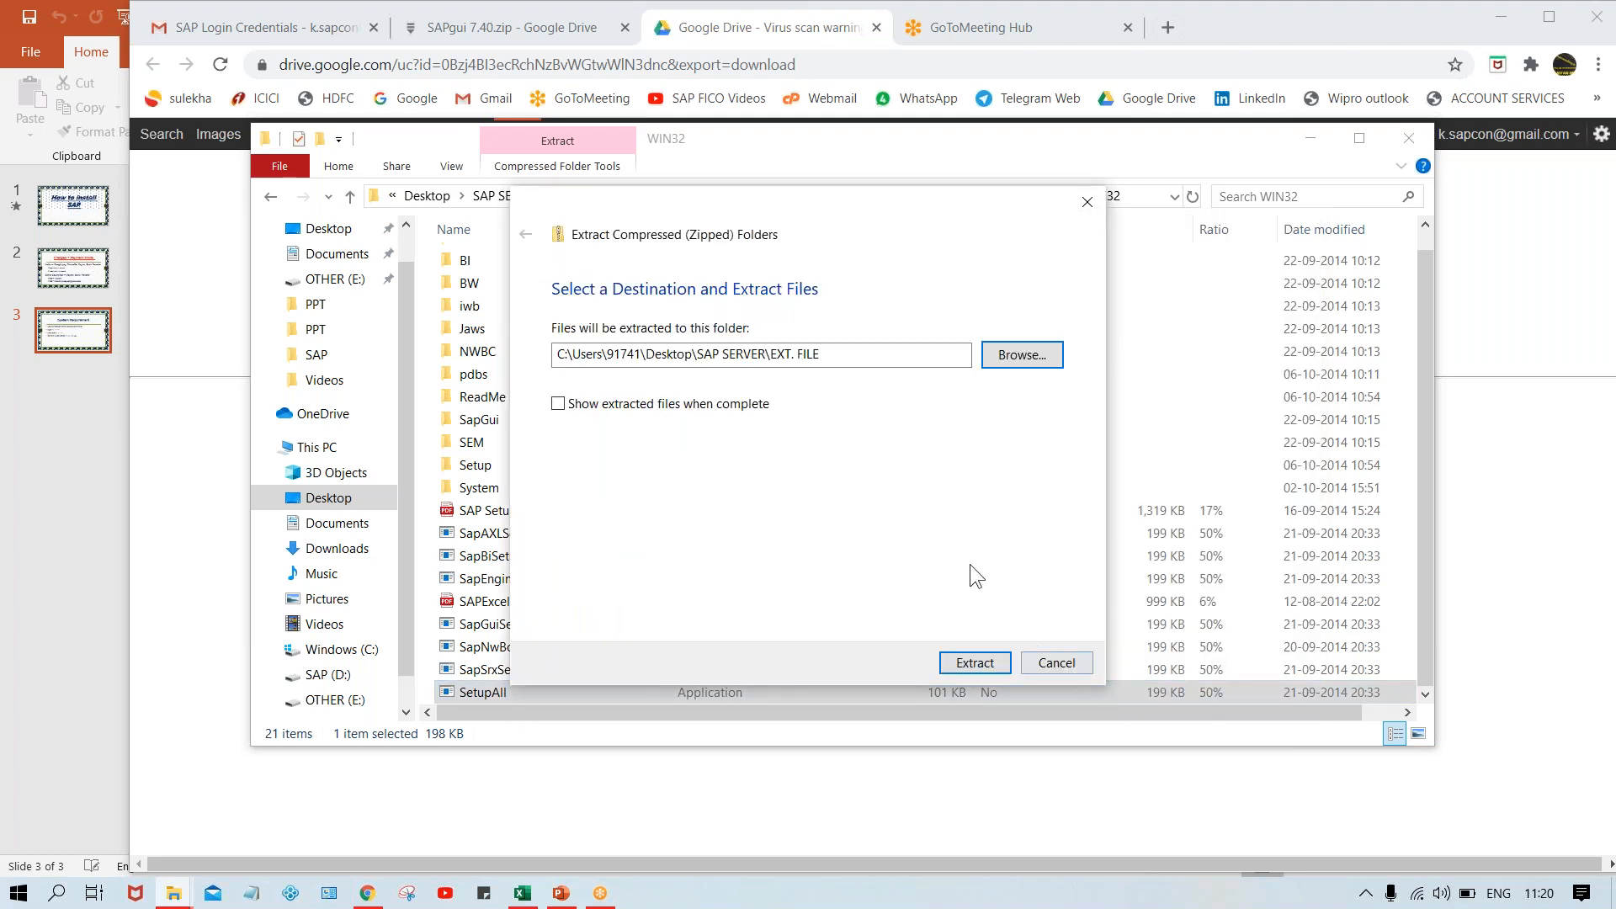
left_click(975, 663)
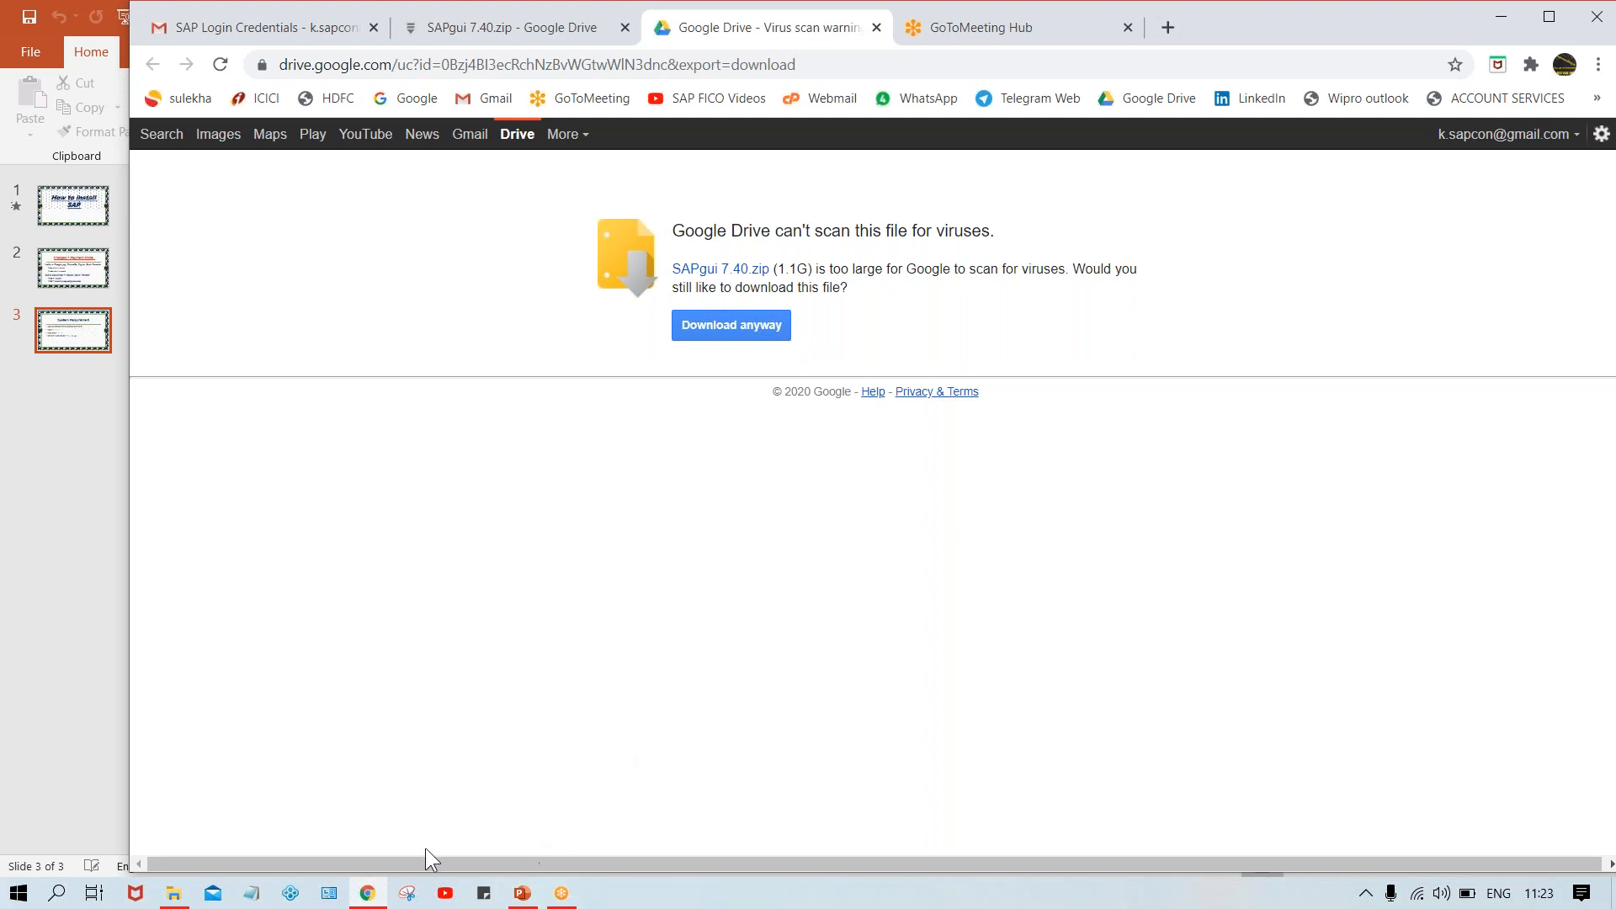
Step: Show the desktop and open the SAP SERVER folder in a maximized window
key("super+d")
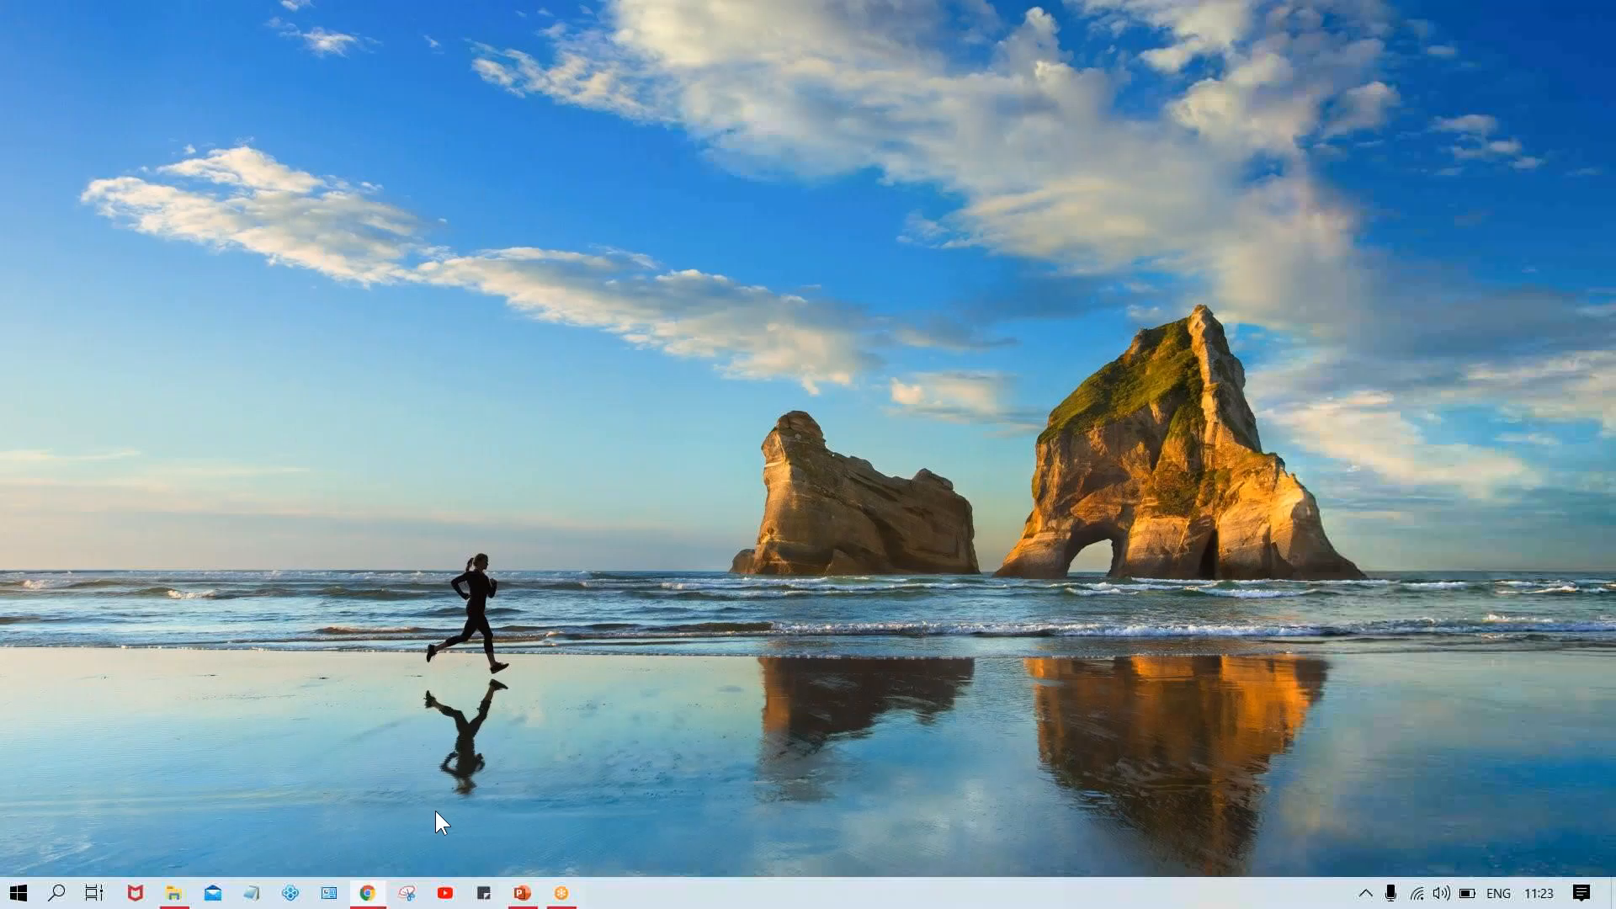
left_click(751, 148)
left_click(807, 179)
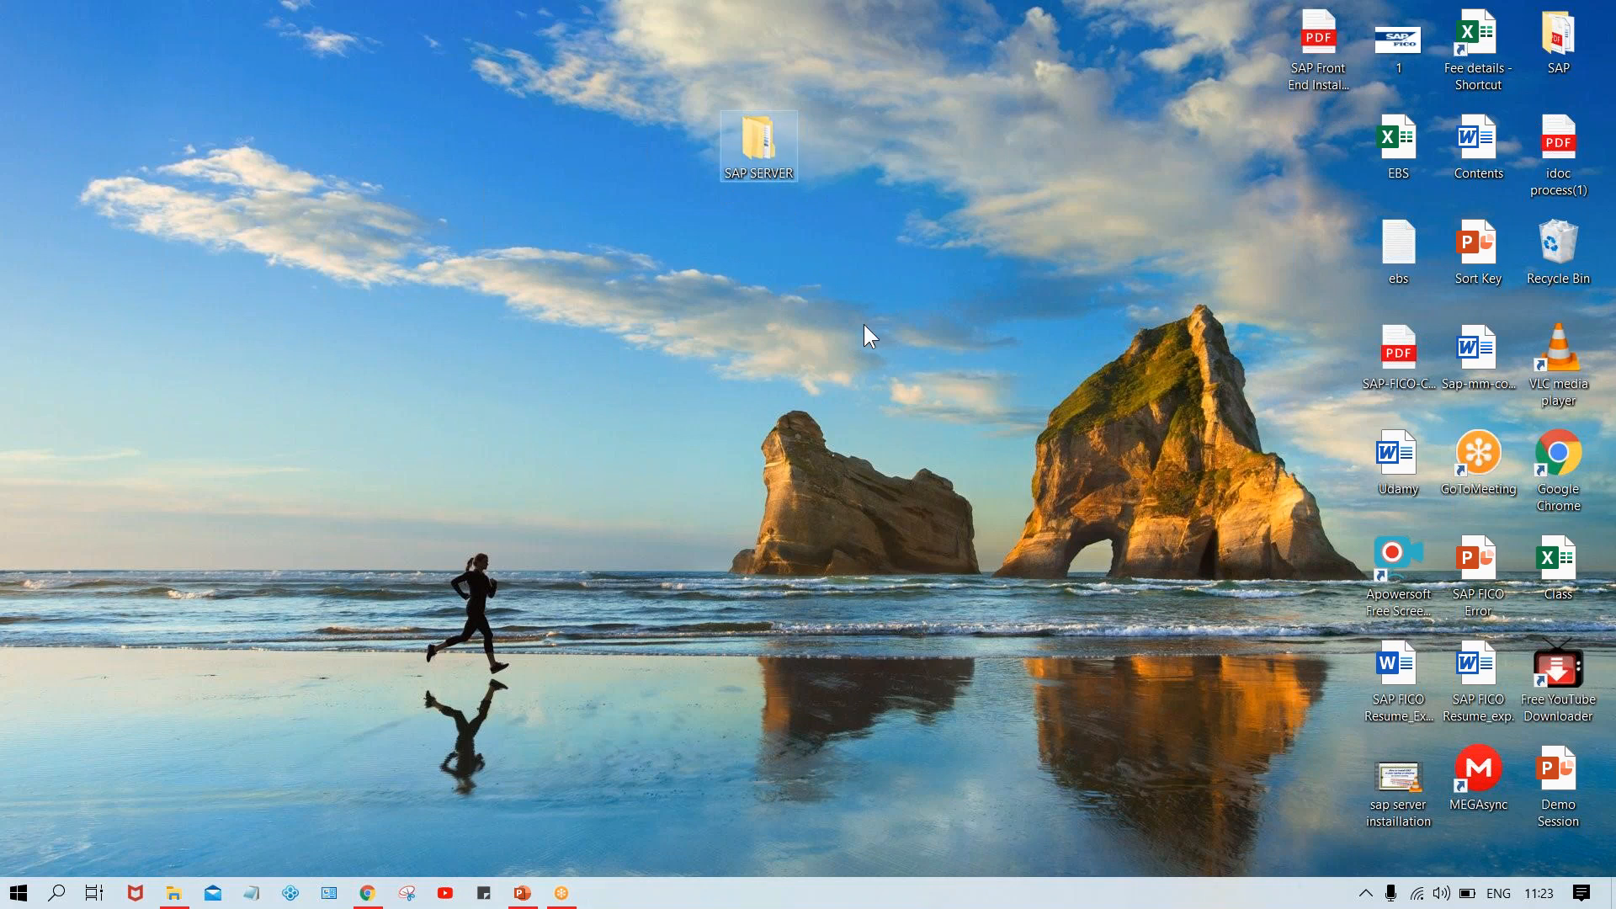
double_click(766, 140)
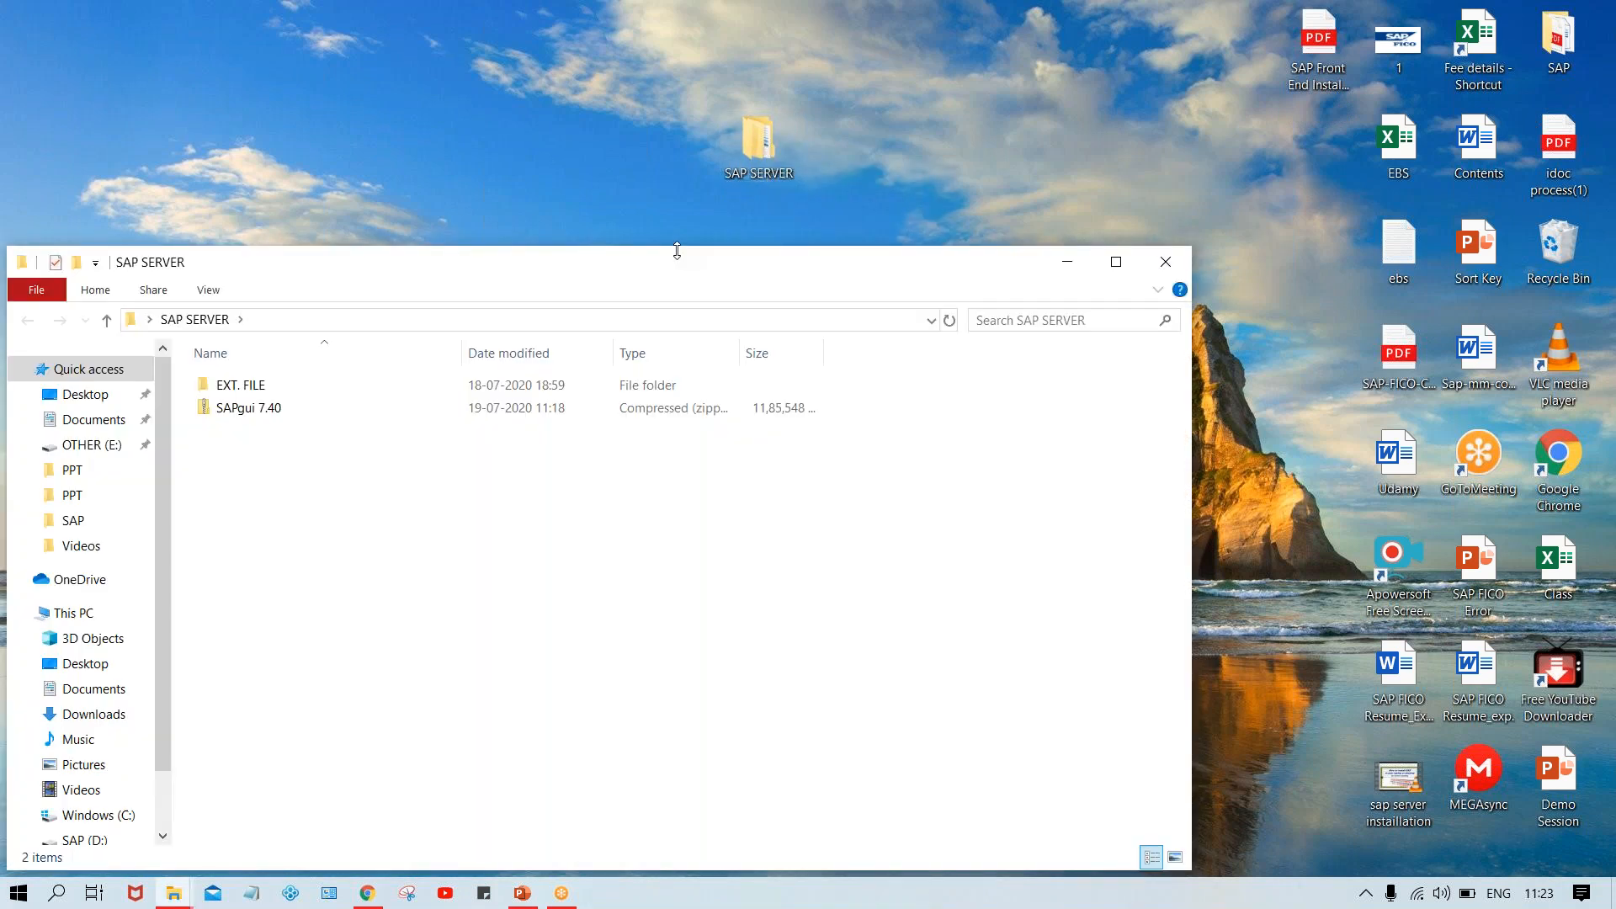
double_click(832, 245)
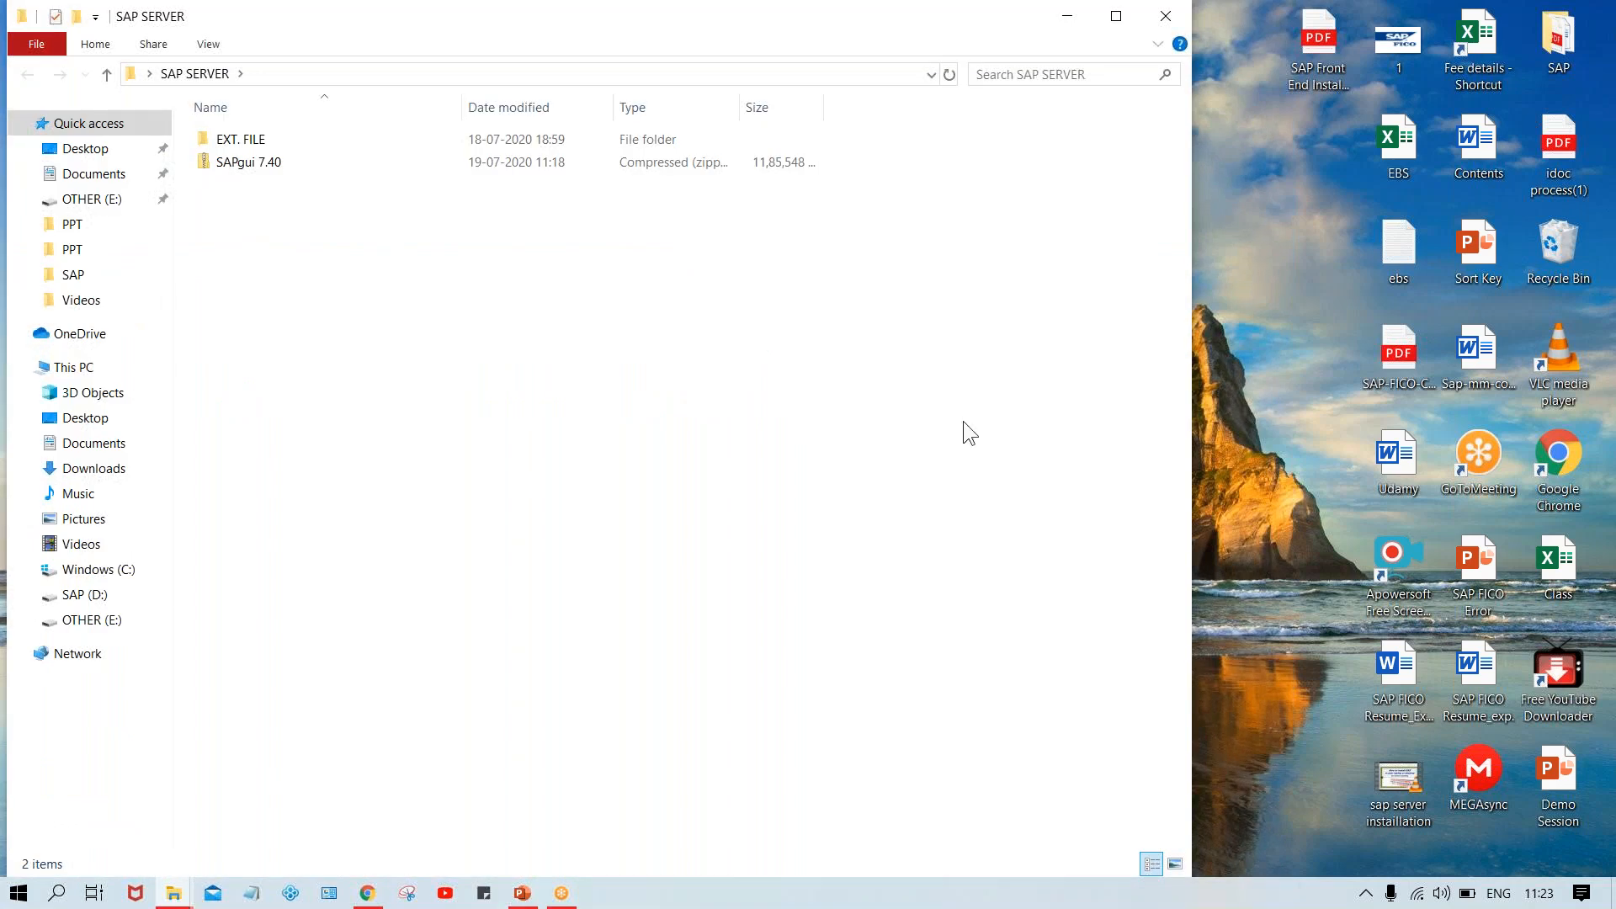
left_click(1116, 16)
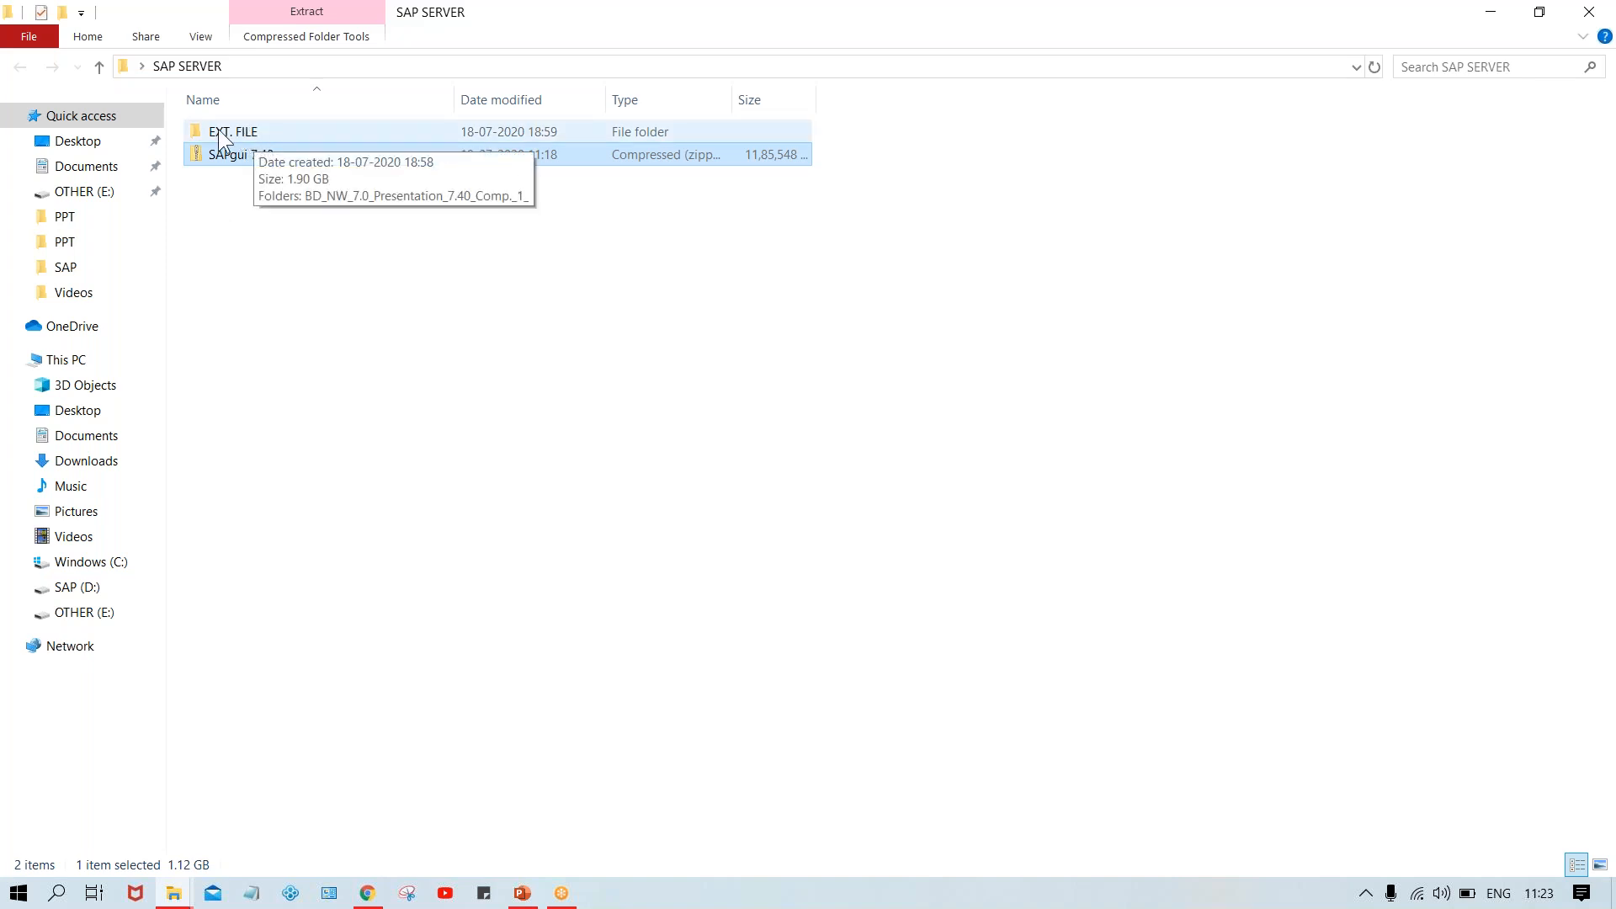
Step: Open the extracted WIN32 folder in EXT. FILE, under BD_NW_7.0_Presentation_7.40_Comp._1_, PRES1, GUI and WINDOWS
double_click(253, 129)
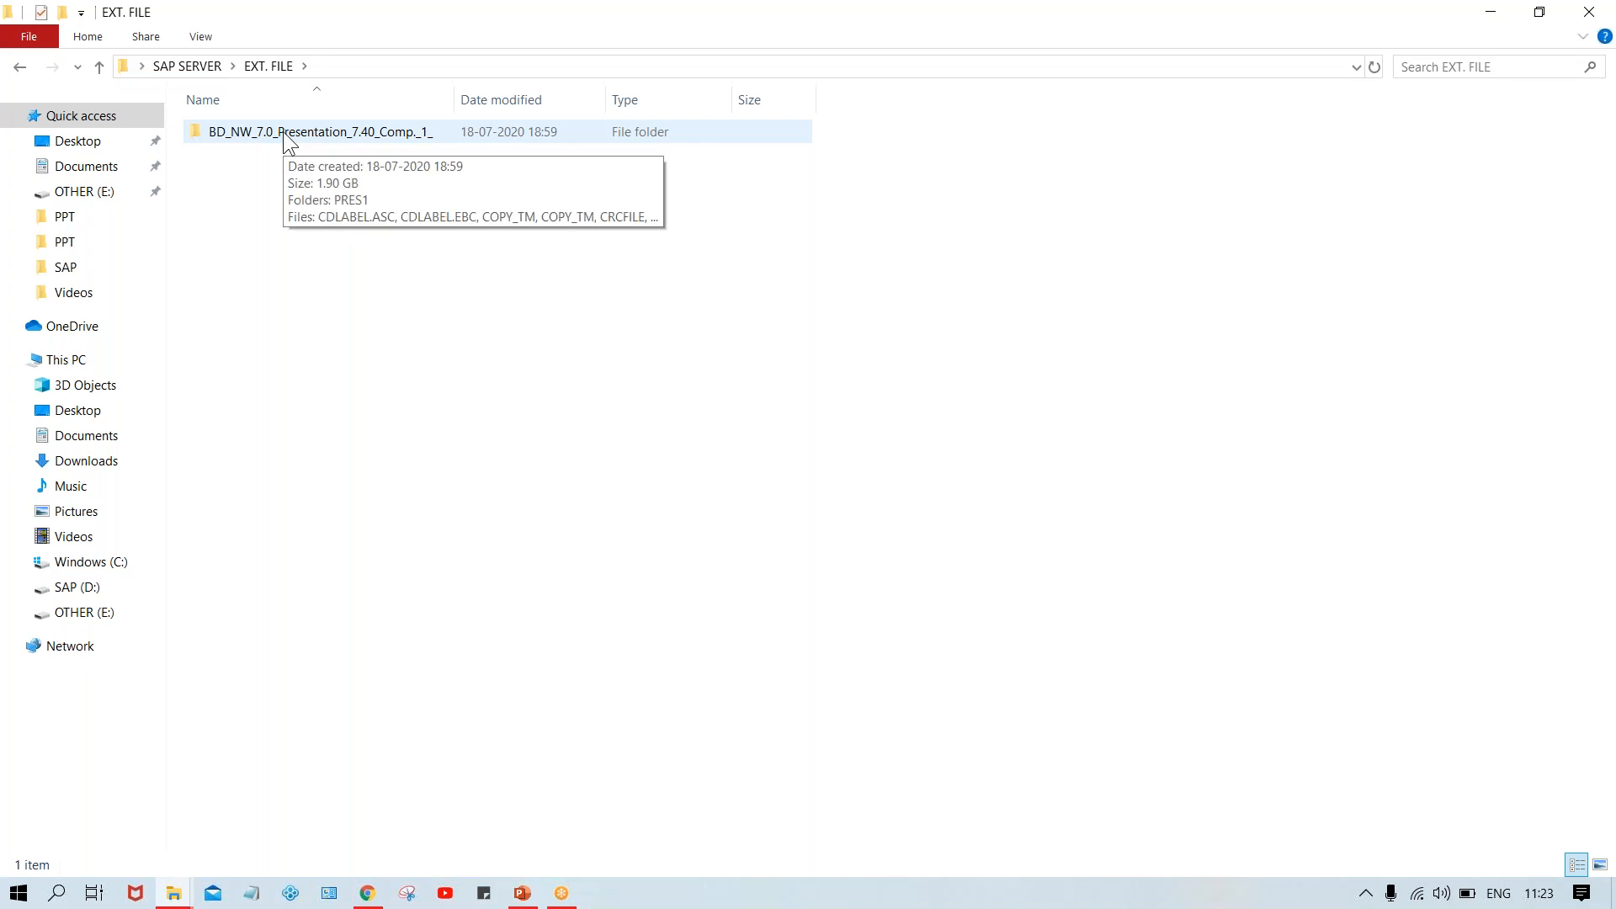
double_click(282, 132)
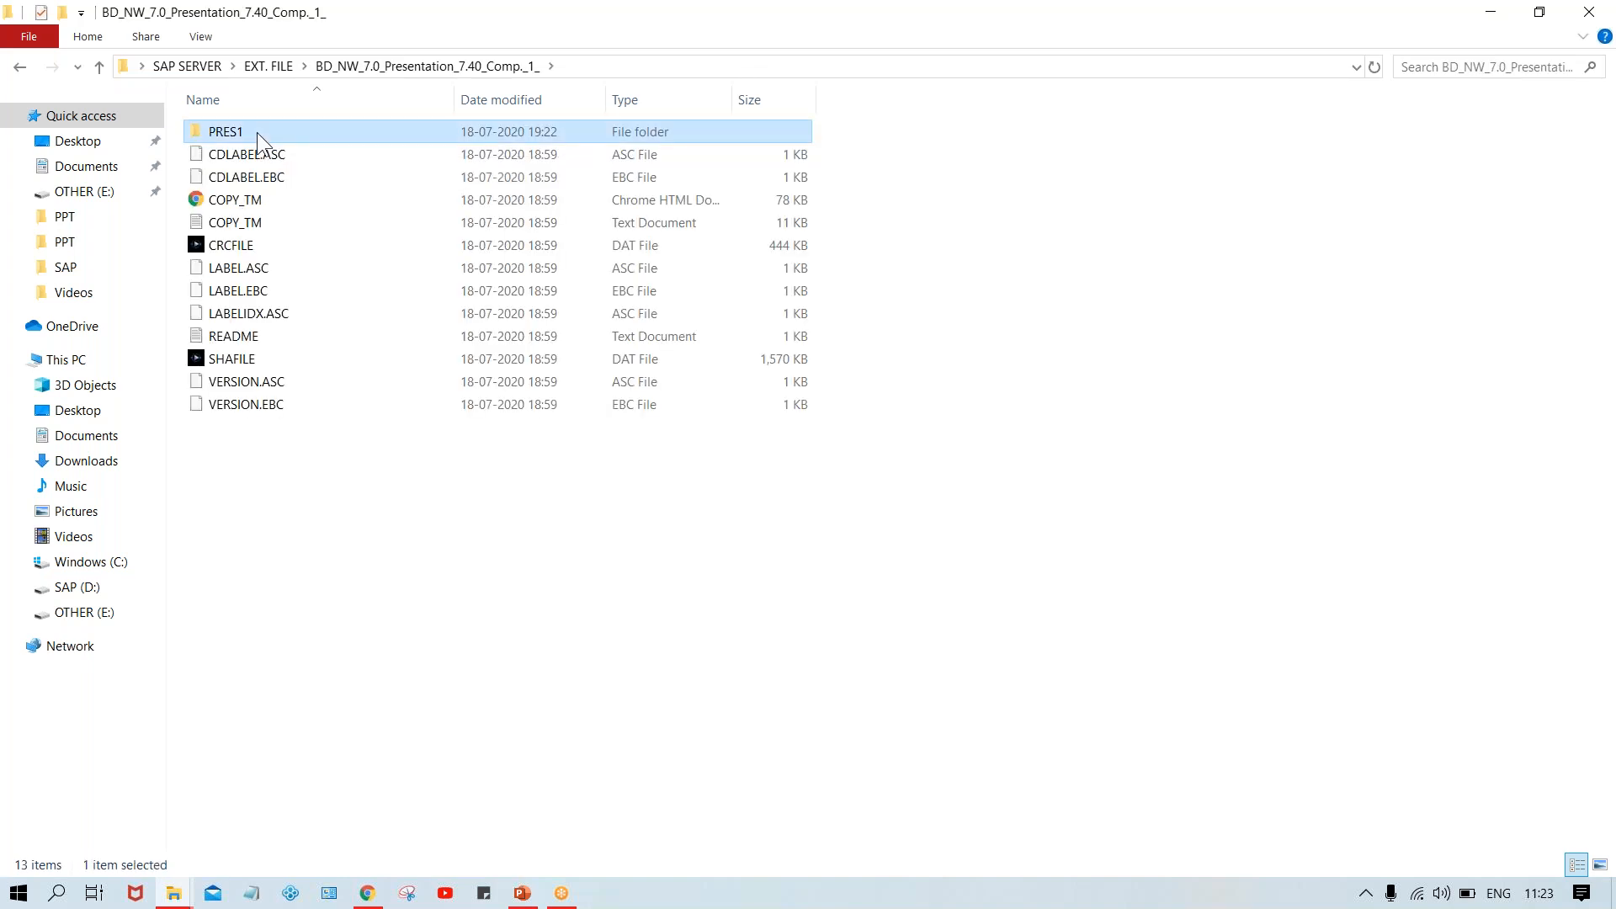
double_click(256, 133)
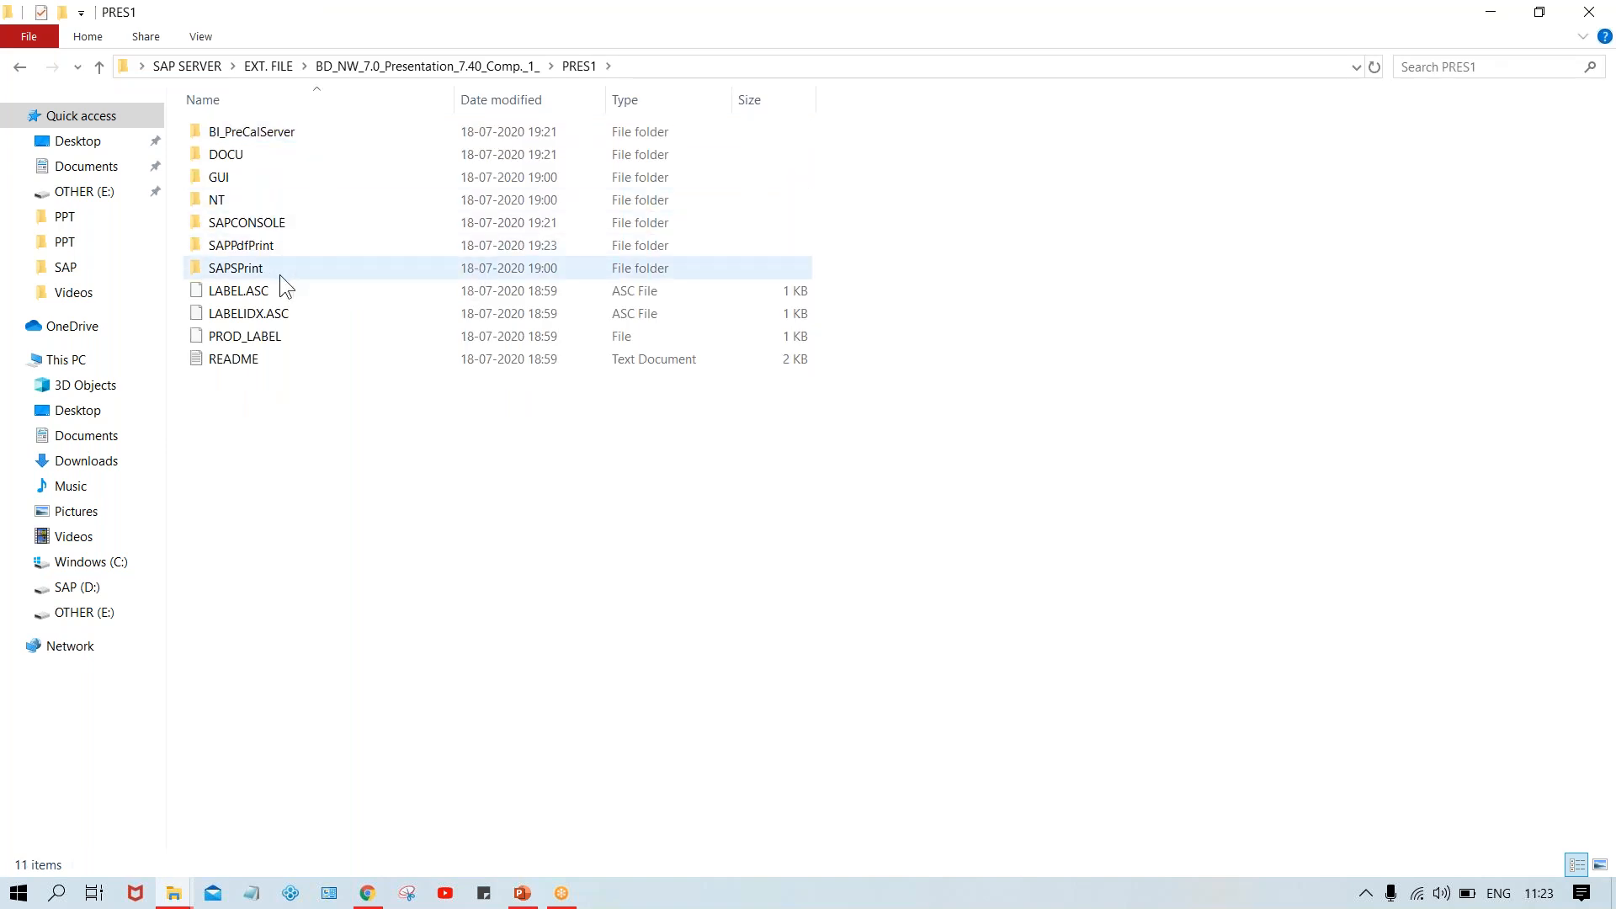
double_click(264, 171)
left_click(274, 138)
double_click(274, 138)
left_click(281, 130)
double_click(282, 131)
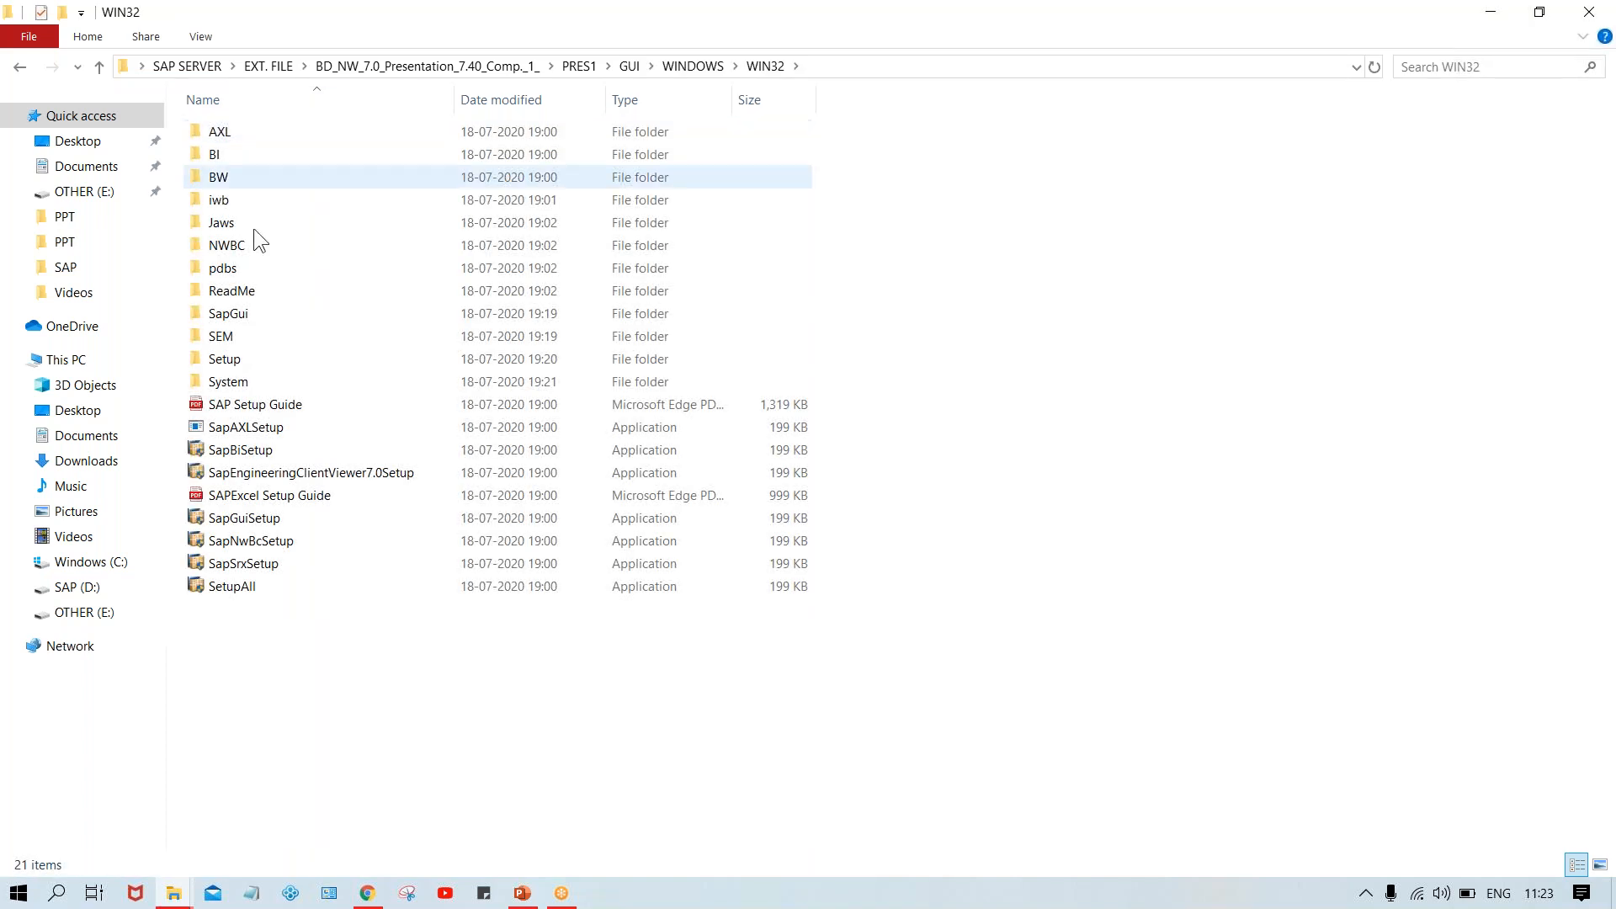
Step: Launch the extracted SetupAll application to start the SAP Front End Installer
left_click(223, 594)
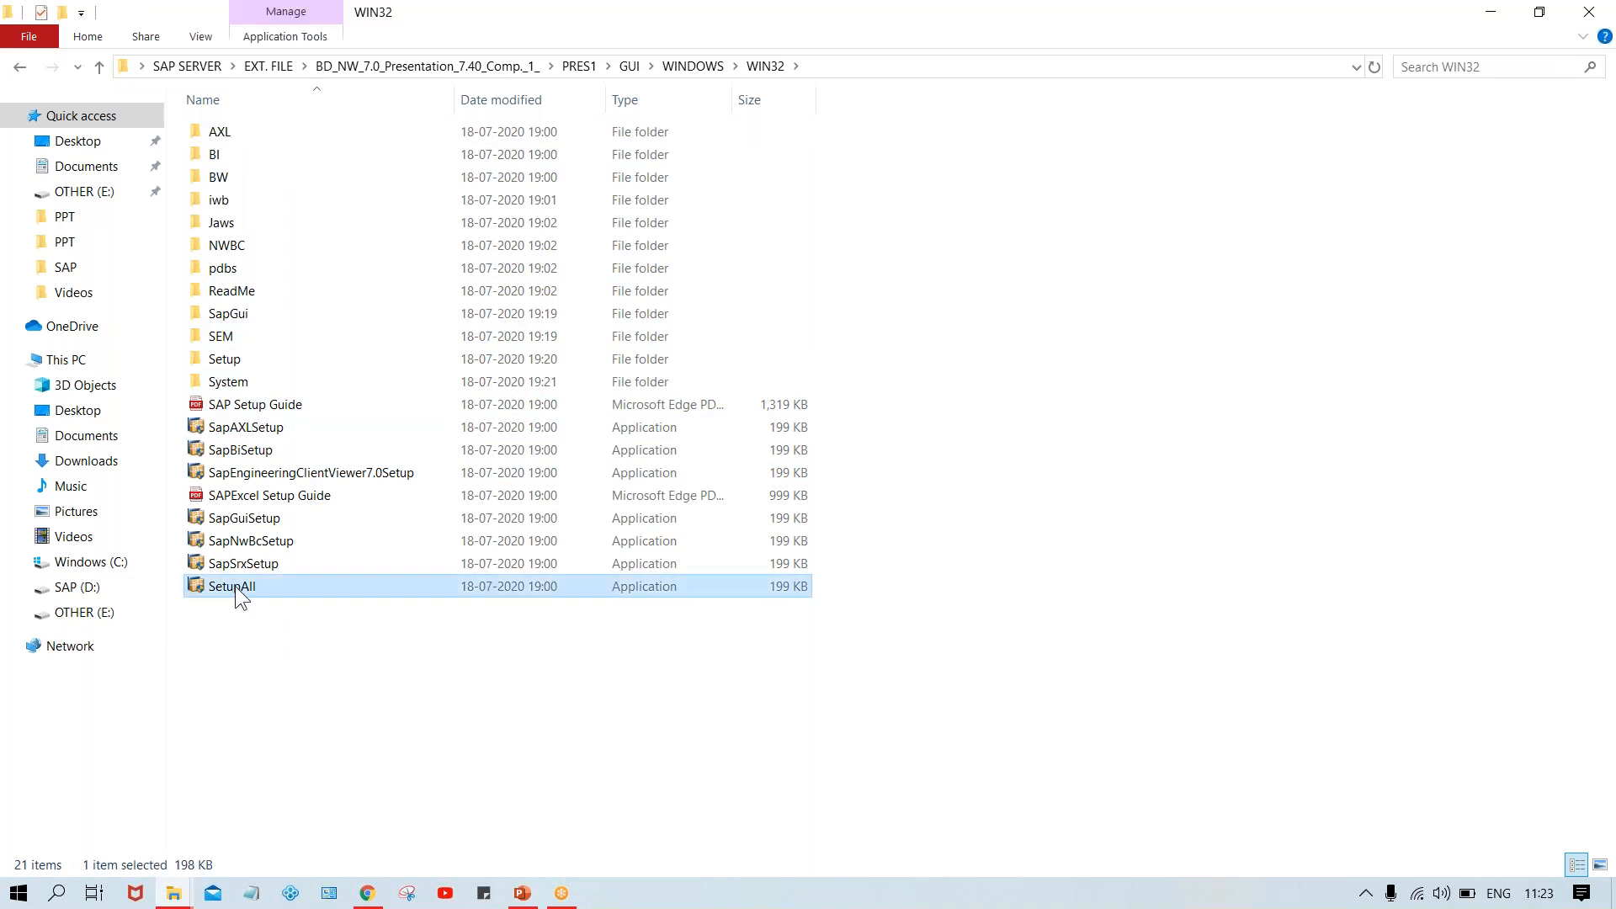
right_click(239, 596)
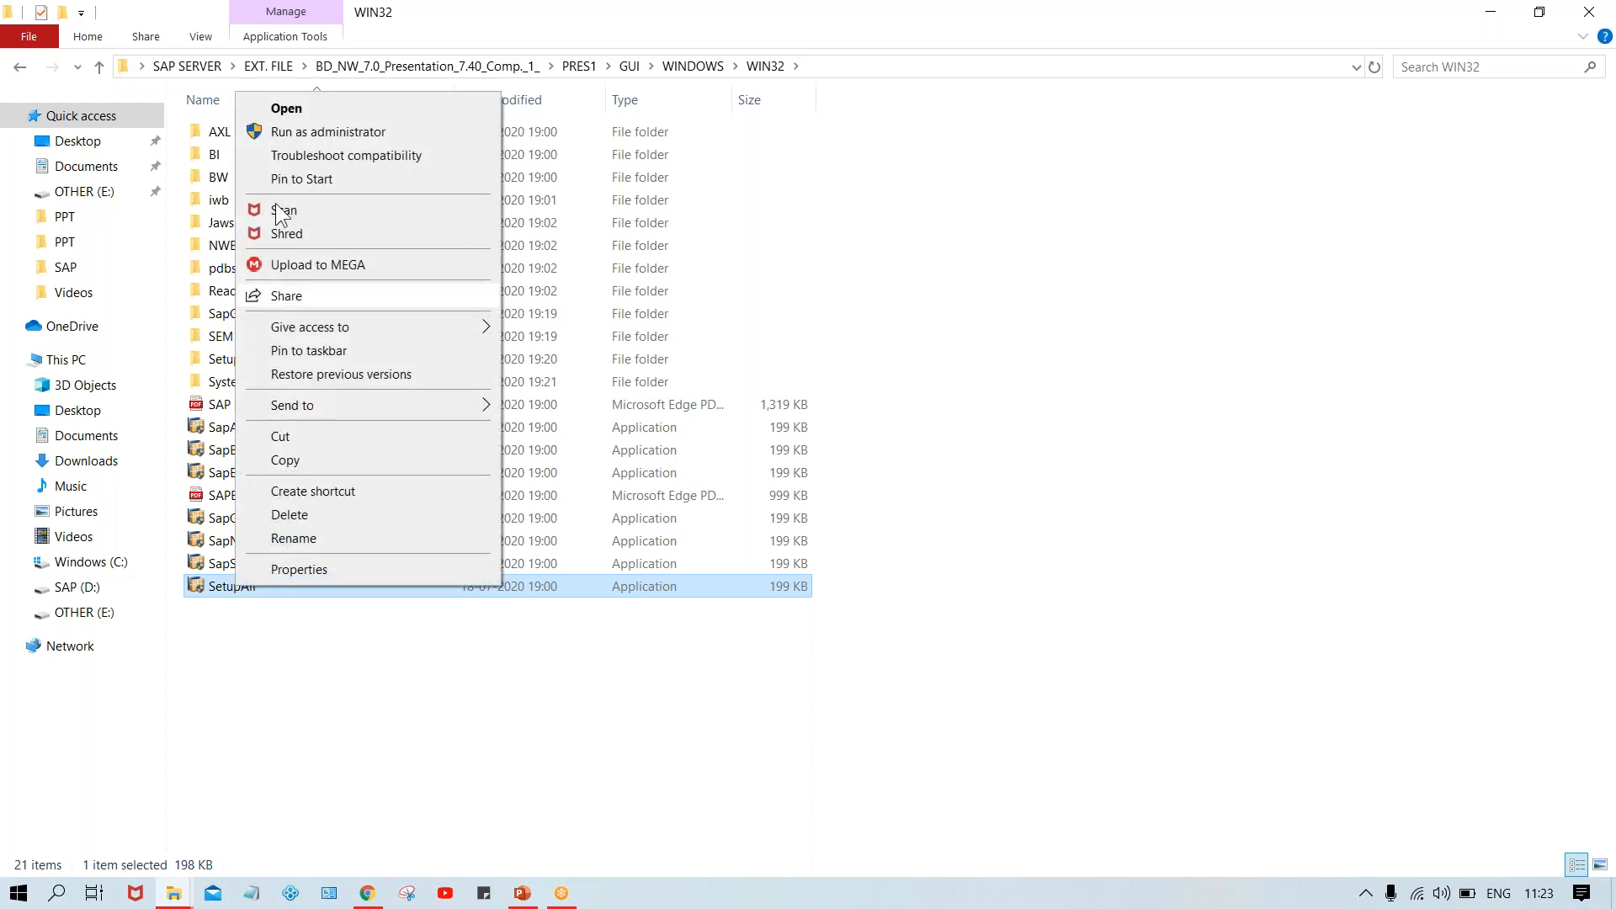
left_click(329, 119)
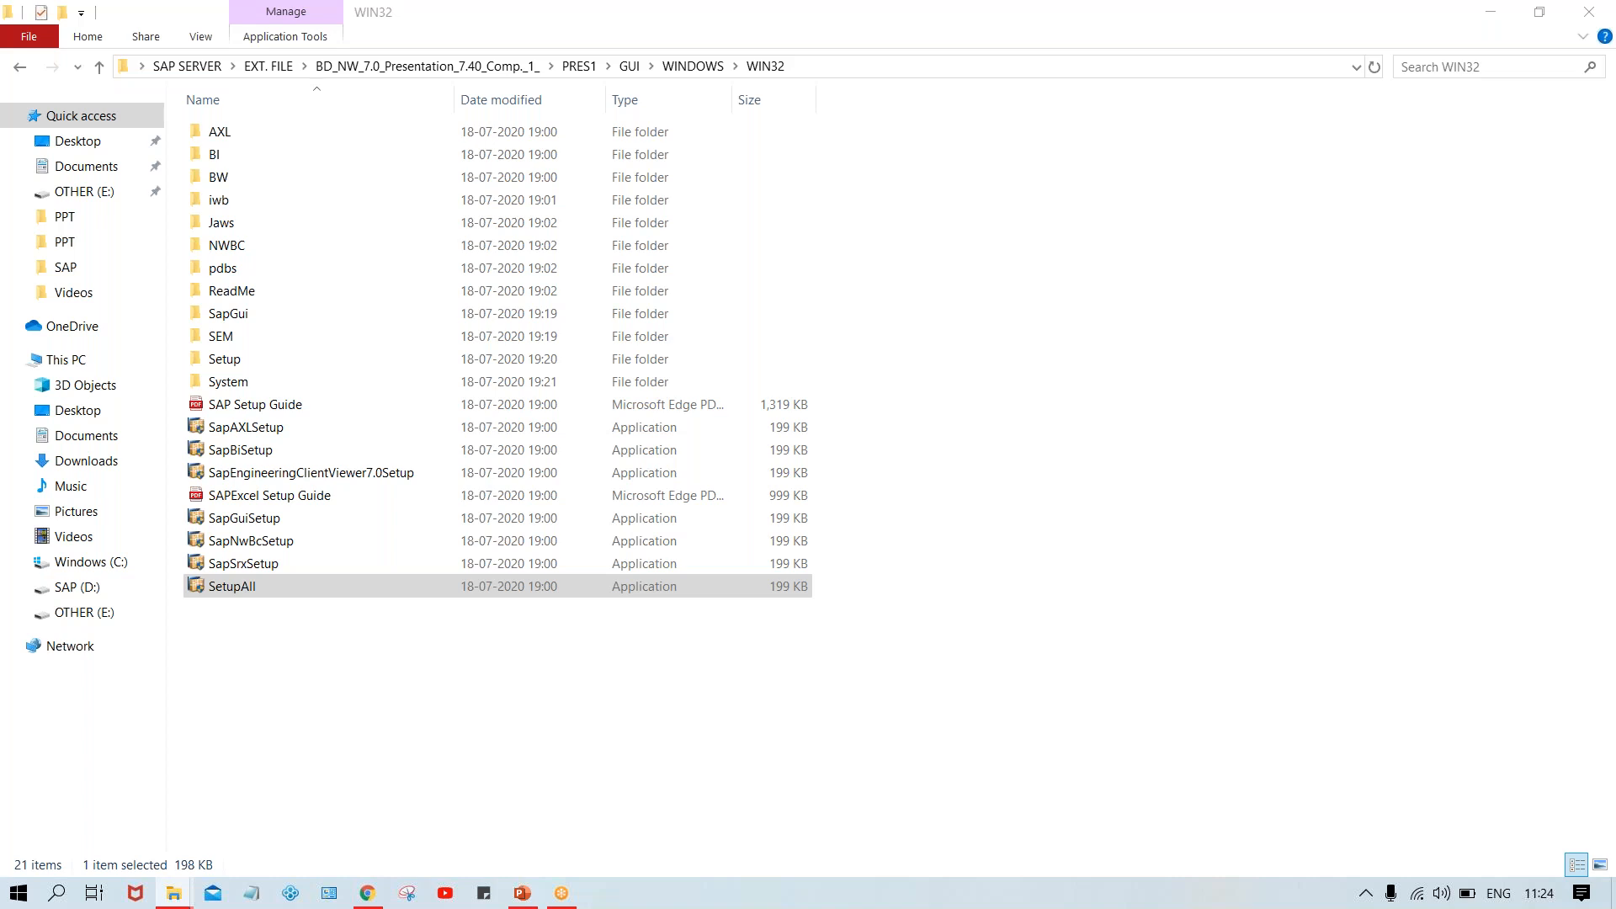
double_click(706, 588)
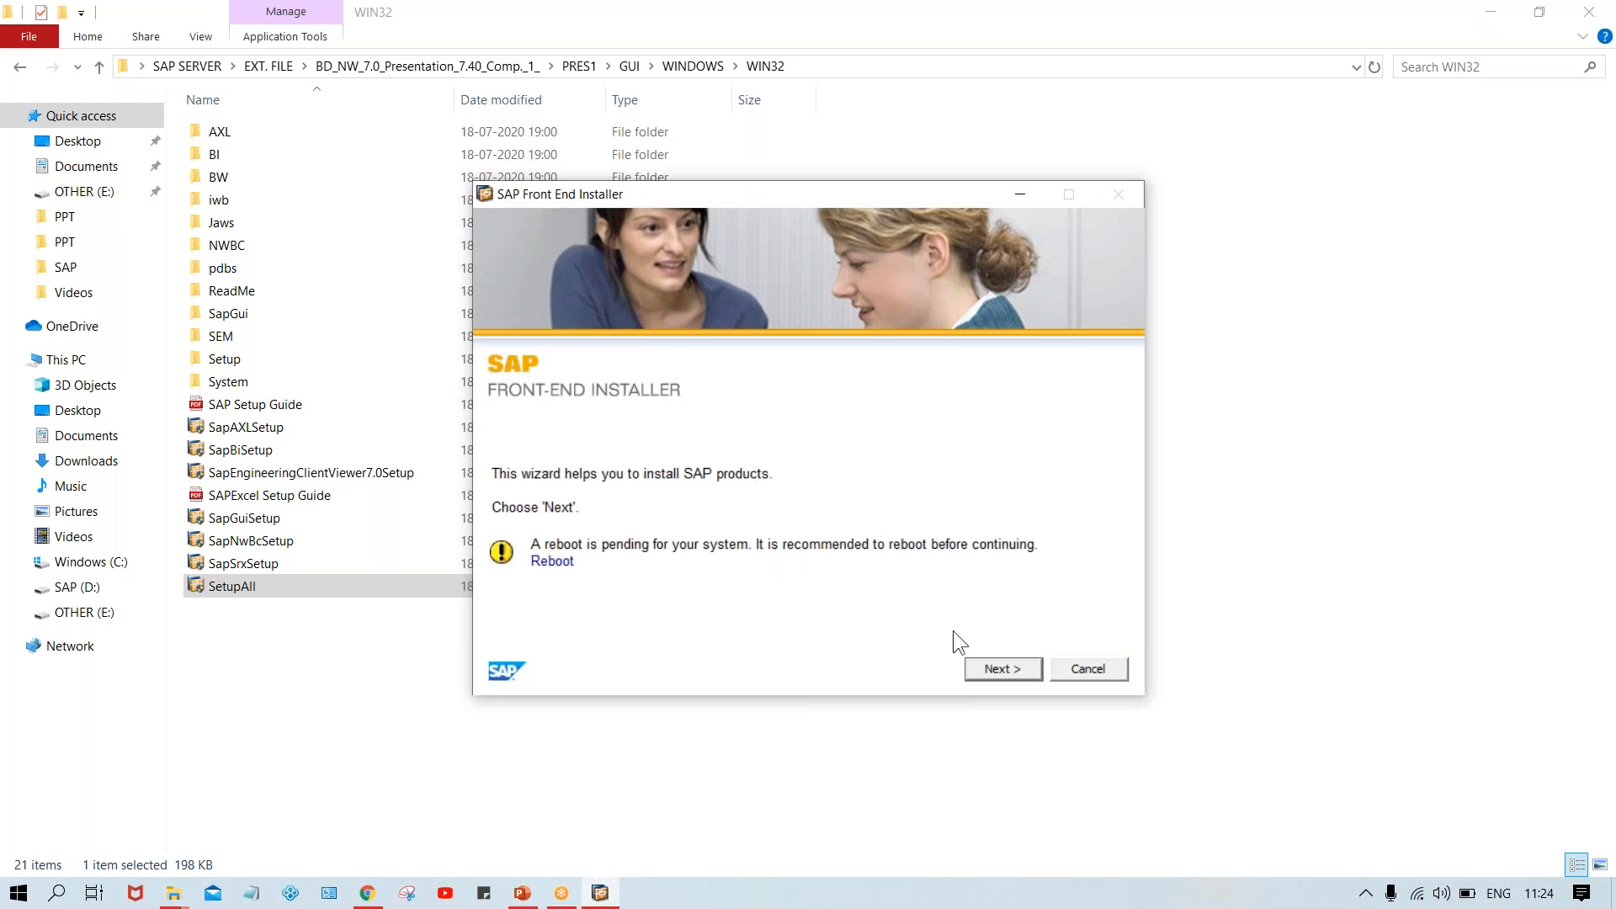
Step: Select all available SAP components for installation and accept the default directory for SAP NetWeaver Business Client 5.0
left_click(998, 664)
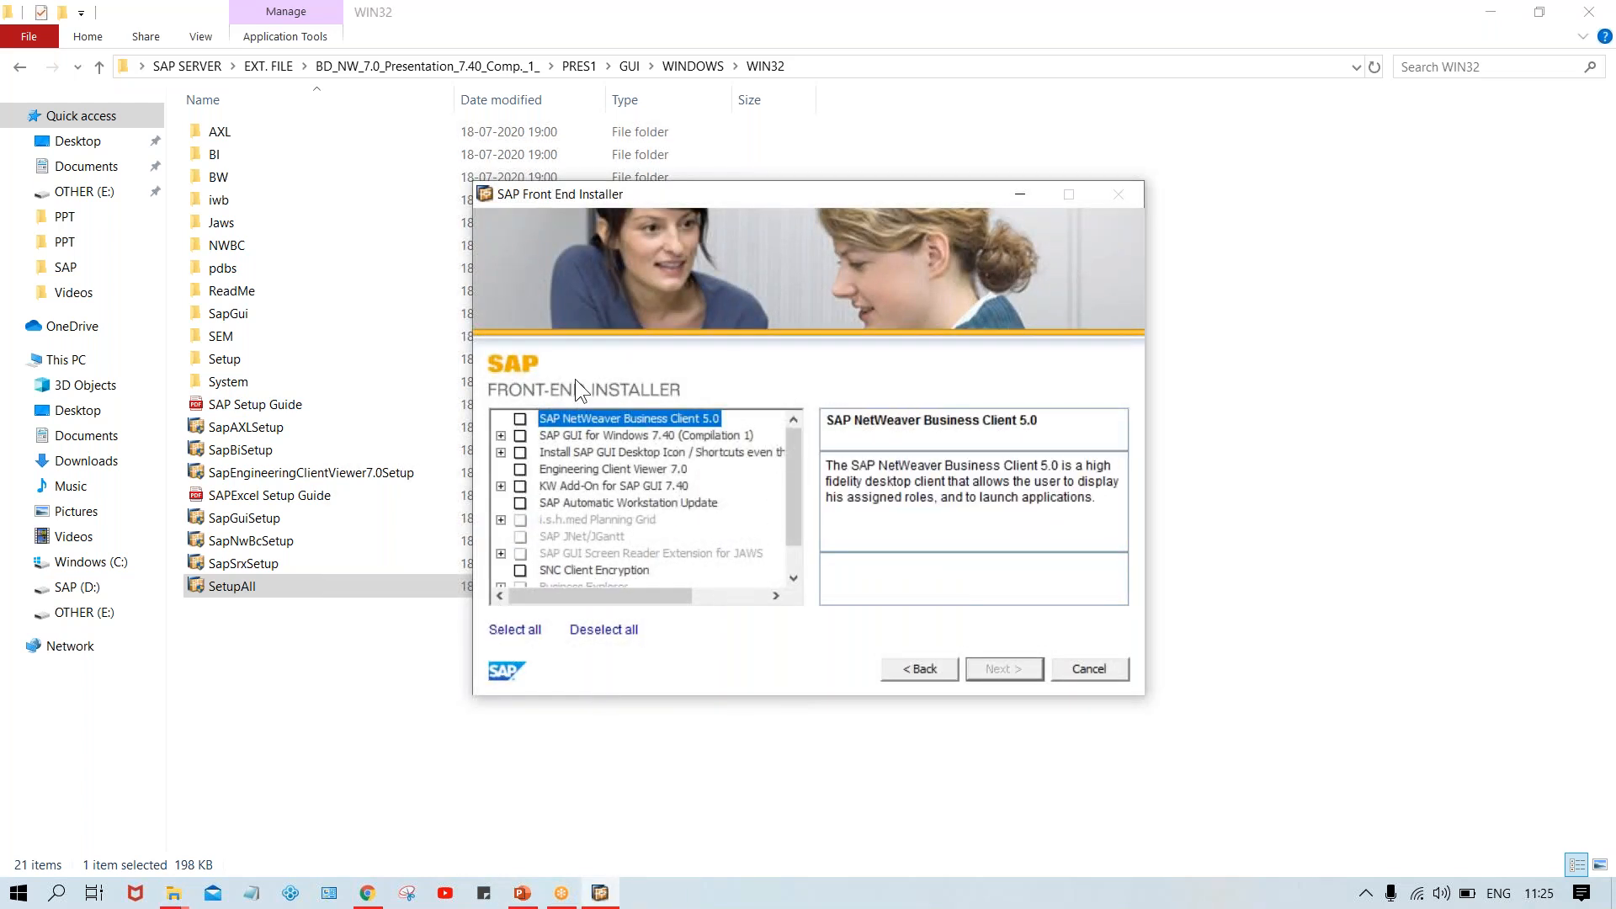
left_click(514, 631)
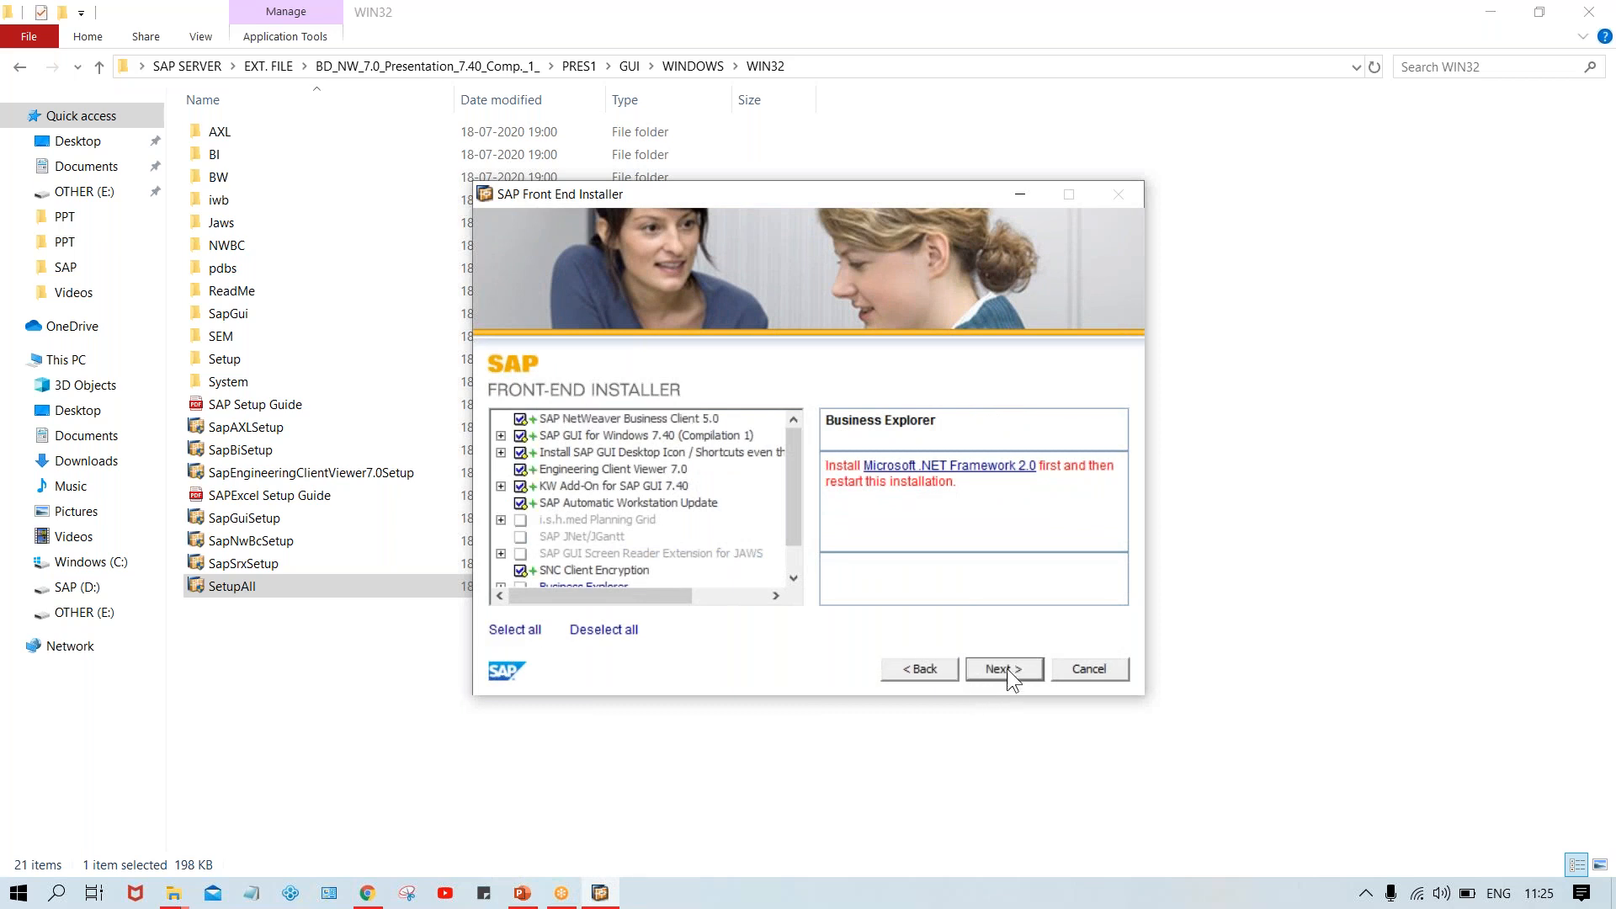
left_click(1005, 669)
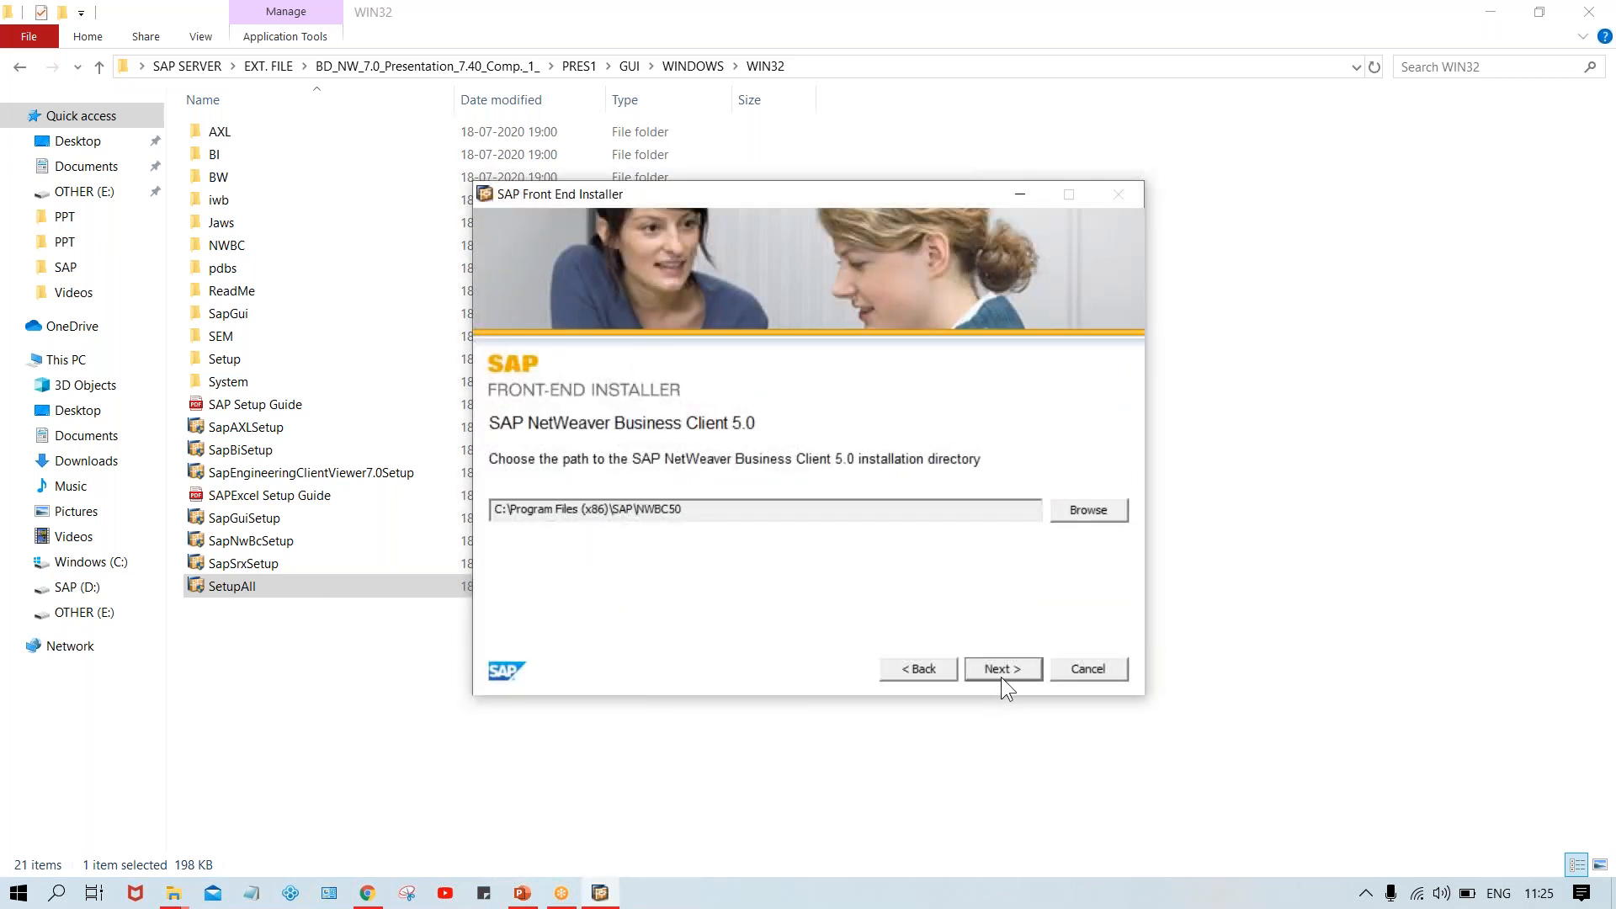
left_click(1002, 675)
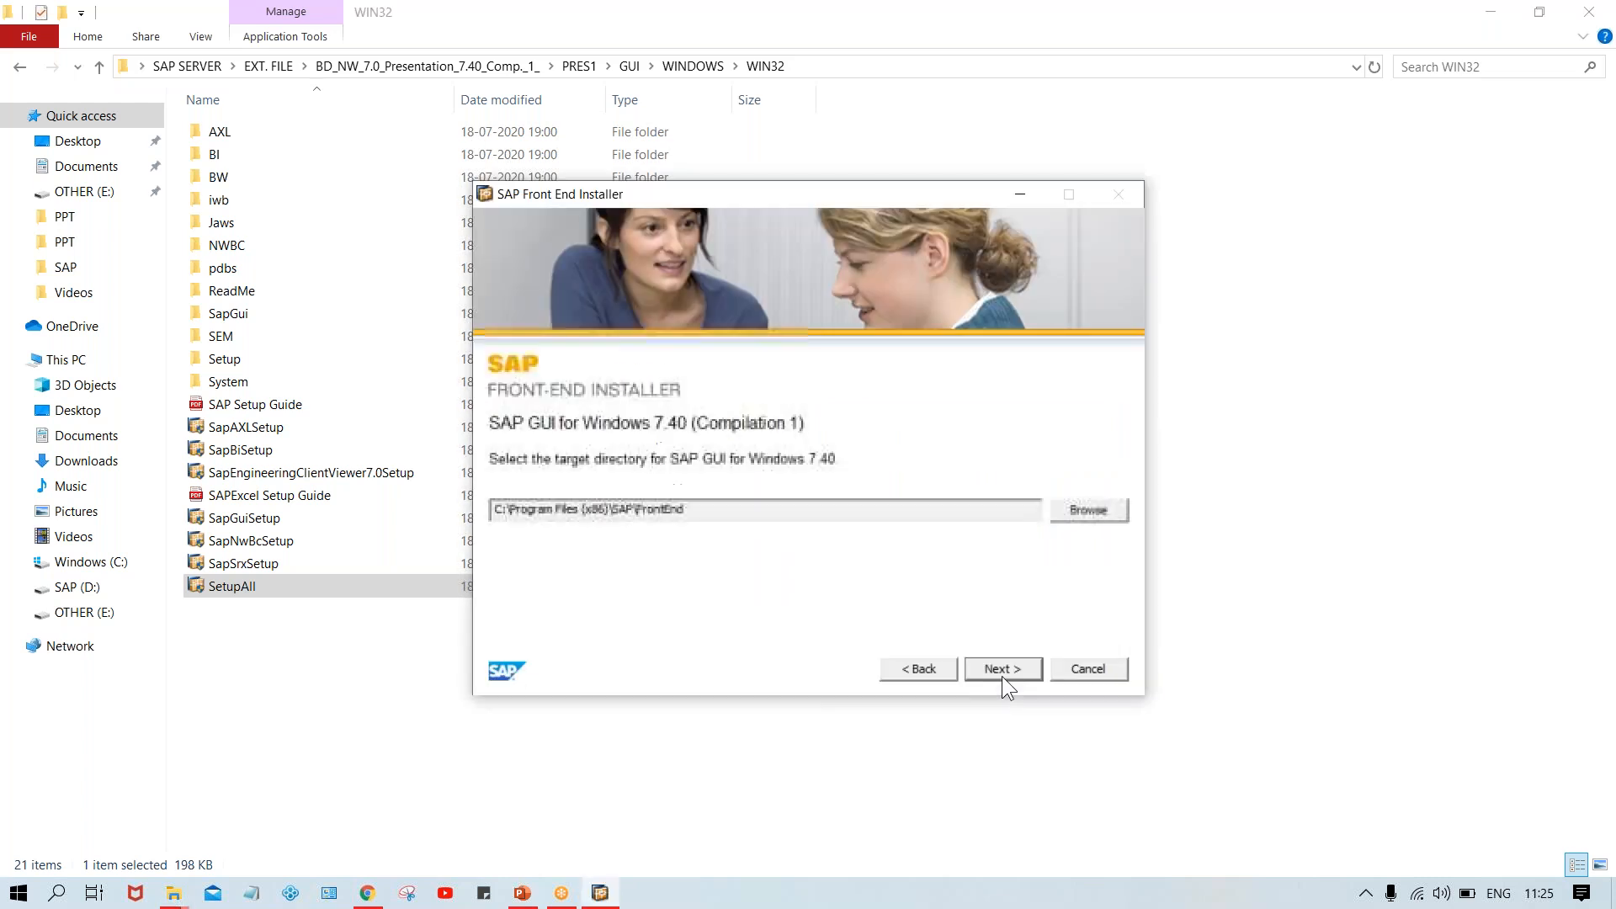
Step: Accept the default target directory for SAP GUI for Windows 7.40, run the installation and close the installer without rebooting
left_click(1002, 675)
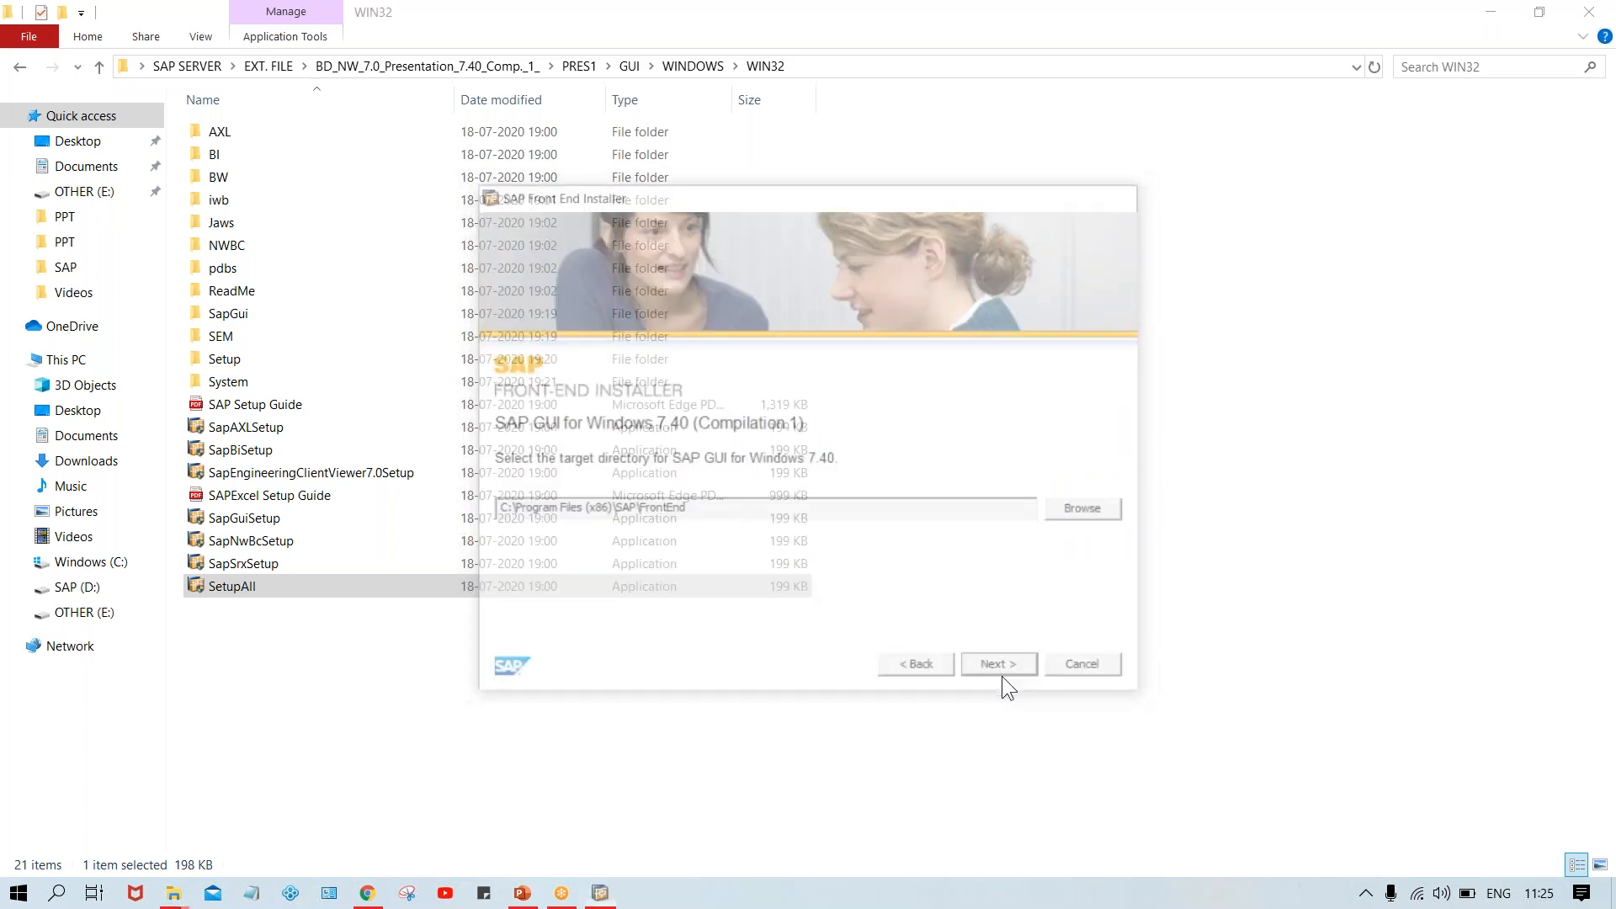
left_click(1003, 672)
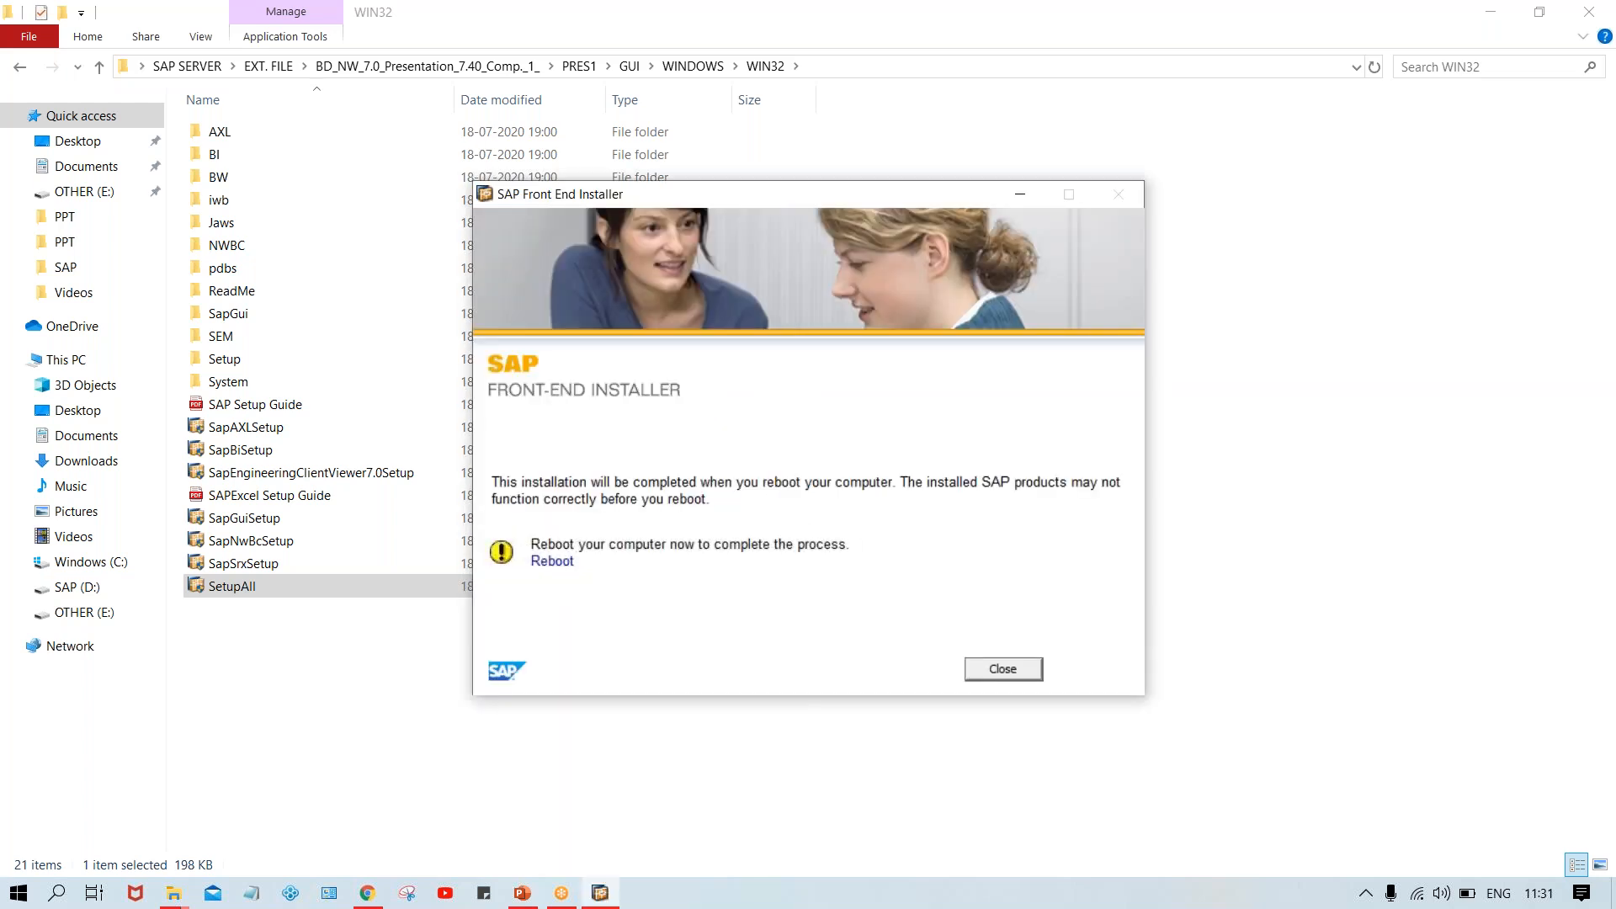
left_click(994, 671)
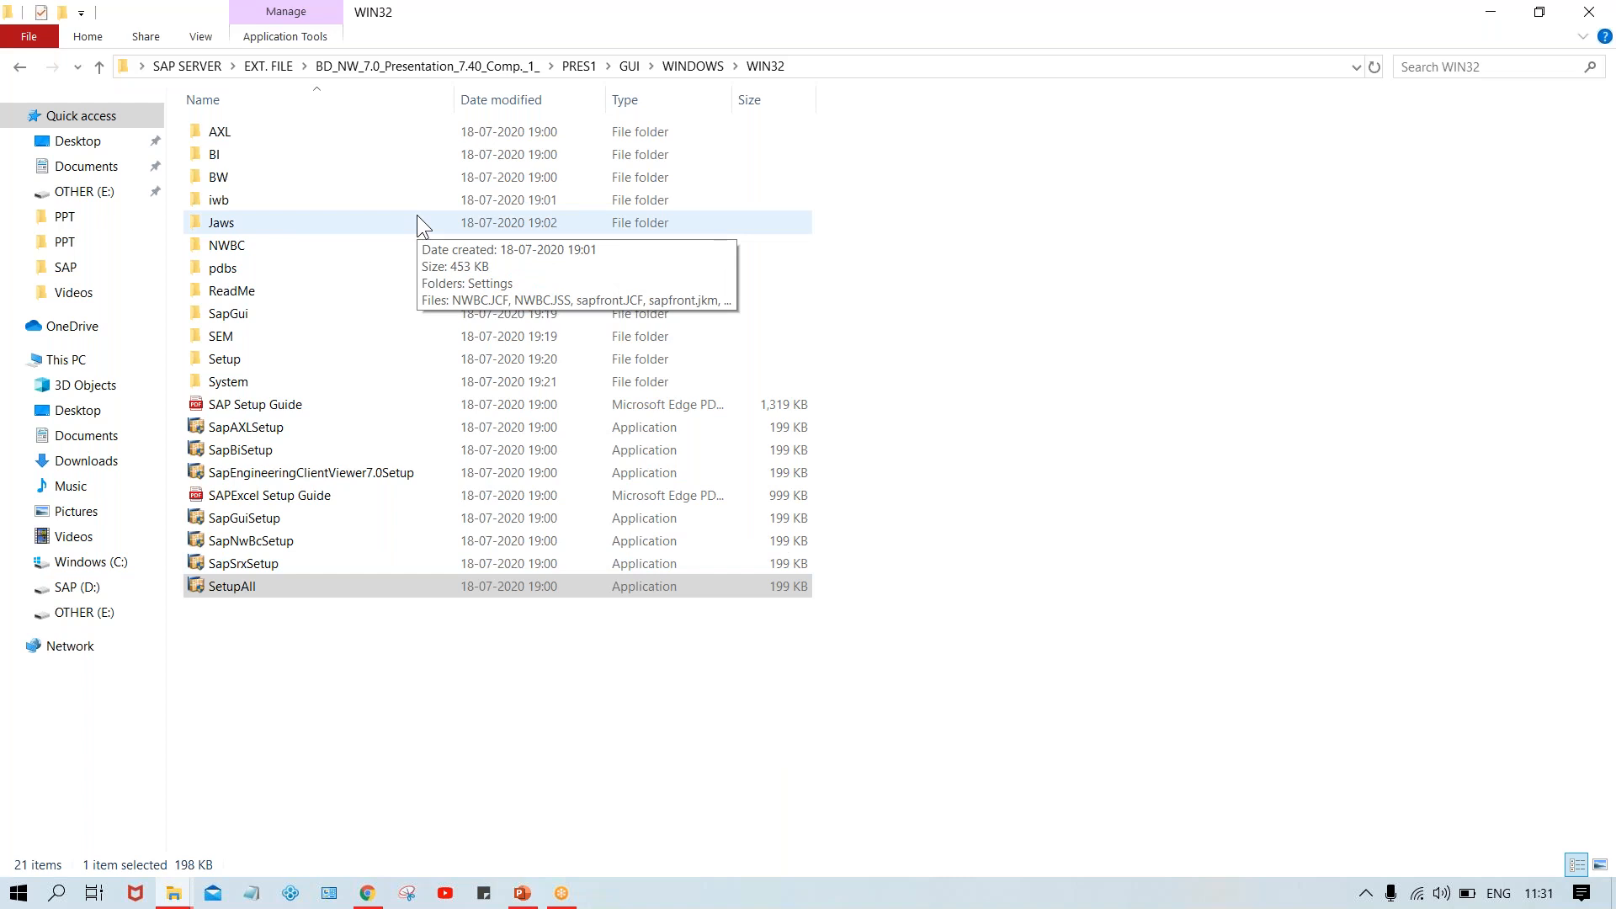
Step: Show the desktop and move the SAP Logon shortcut to open space near the middle, placing the SAP SERVER folder in the upper corner
key("super+d")
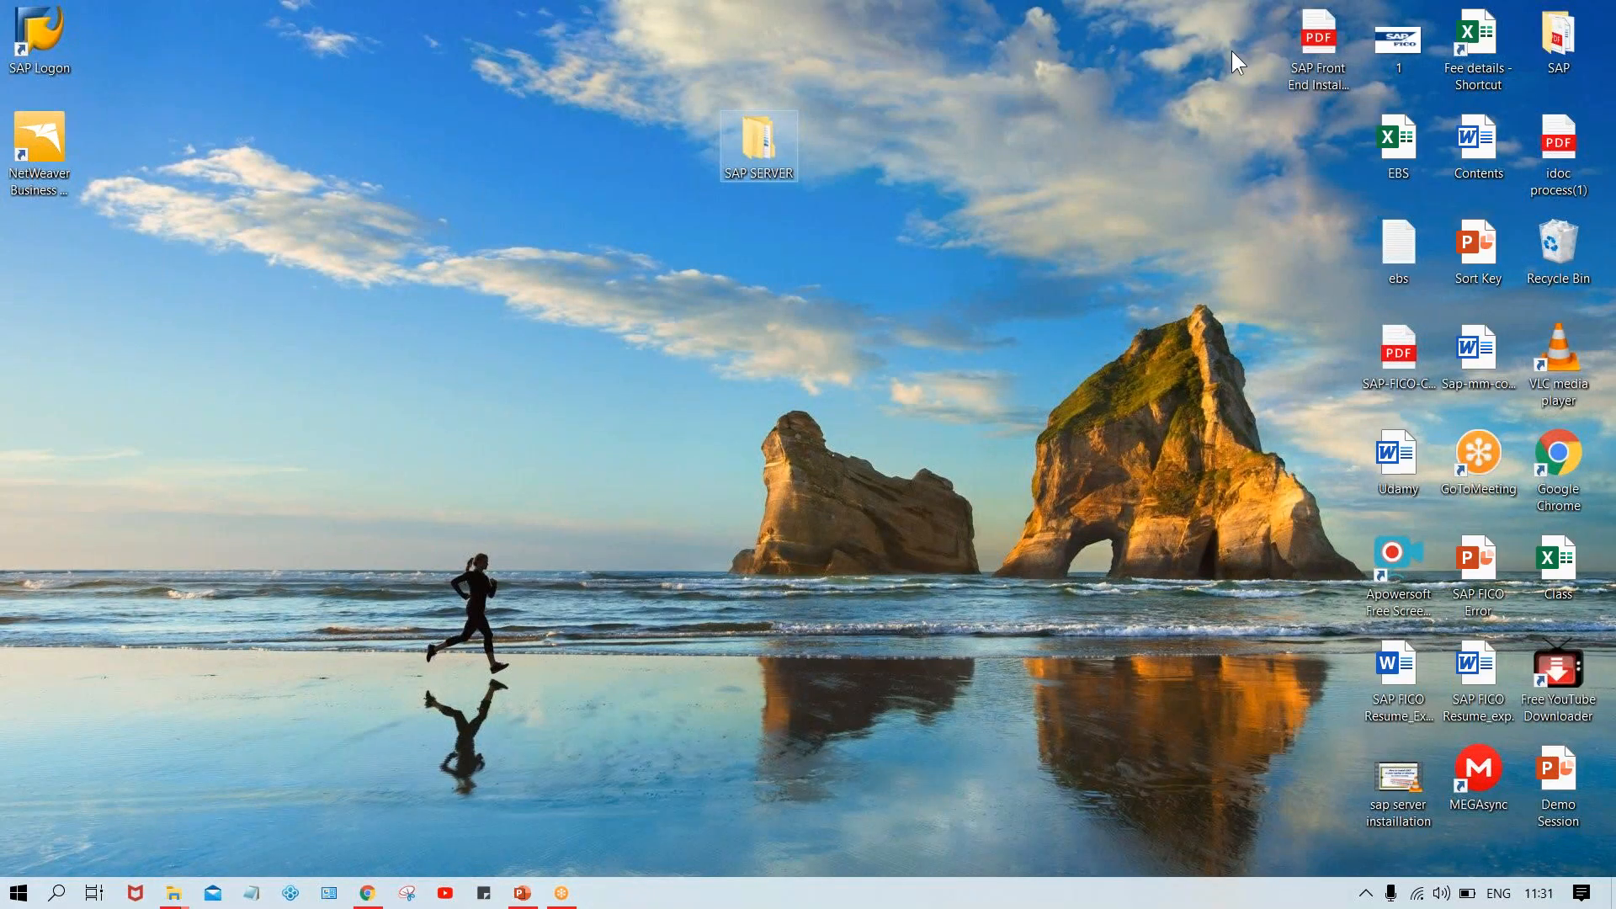
left_click_drag(59, 31, 778, 305)
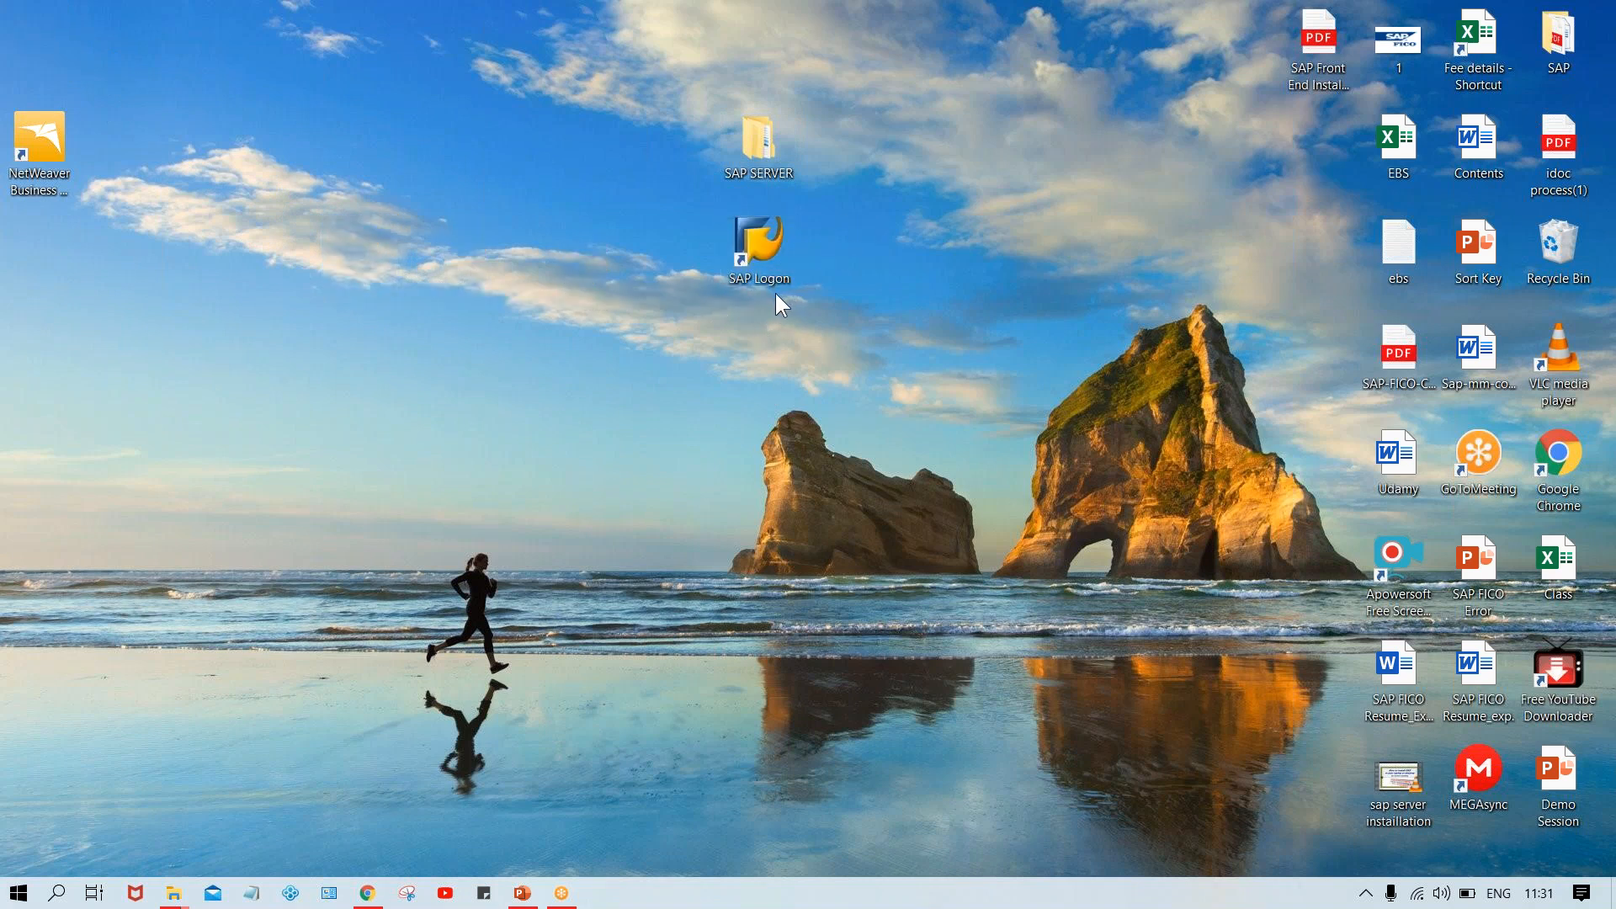
left_click_drag(751, 154, 402, 129)
left_click(259, 147)
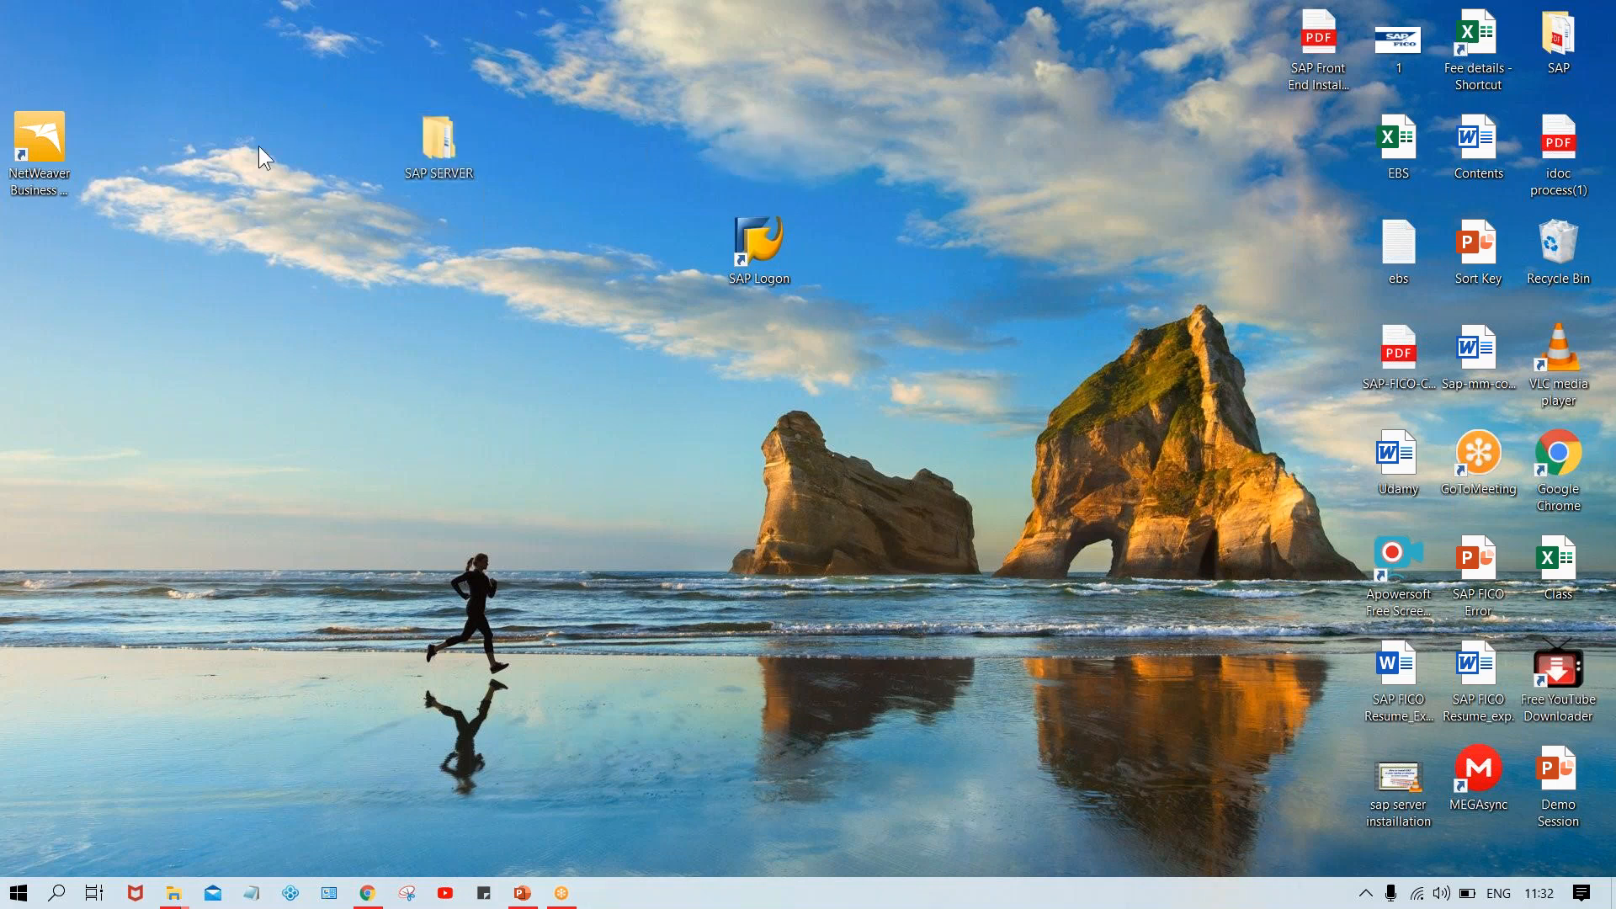
left_click_drag(431, 135, 74, 16)
left_click_drag(746, 221, 905, 224)
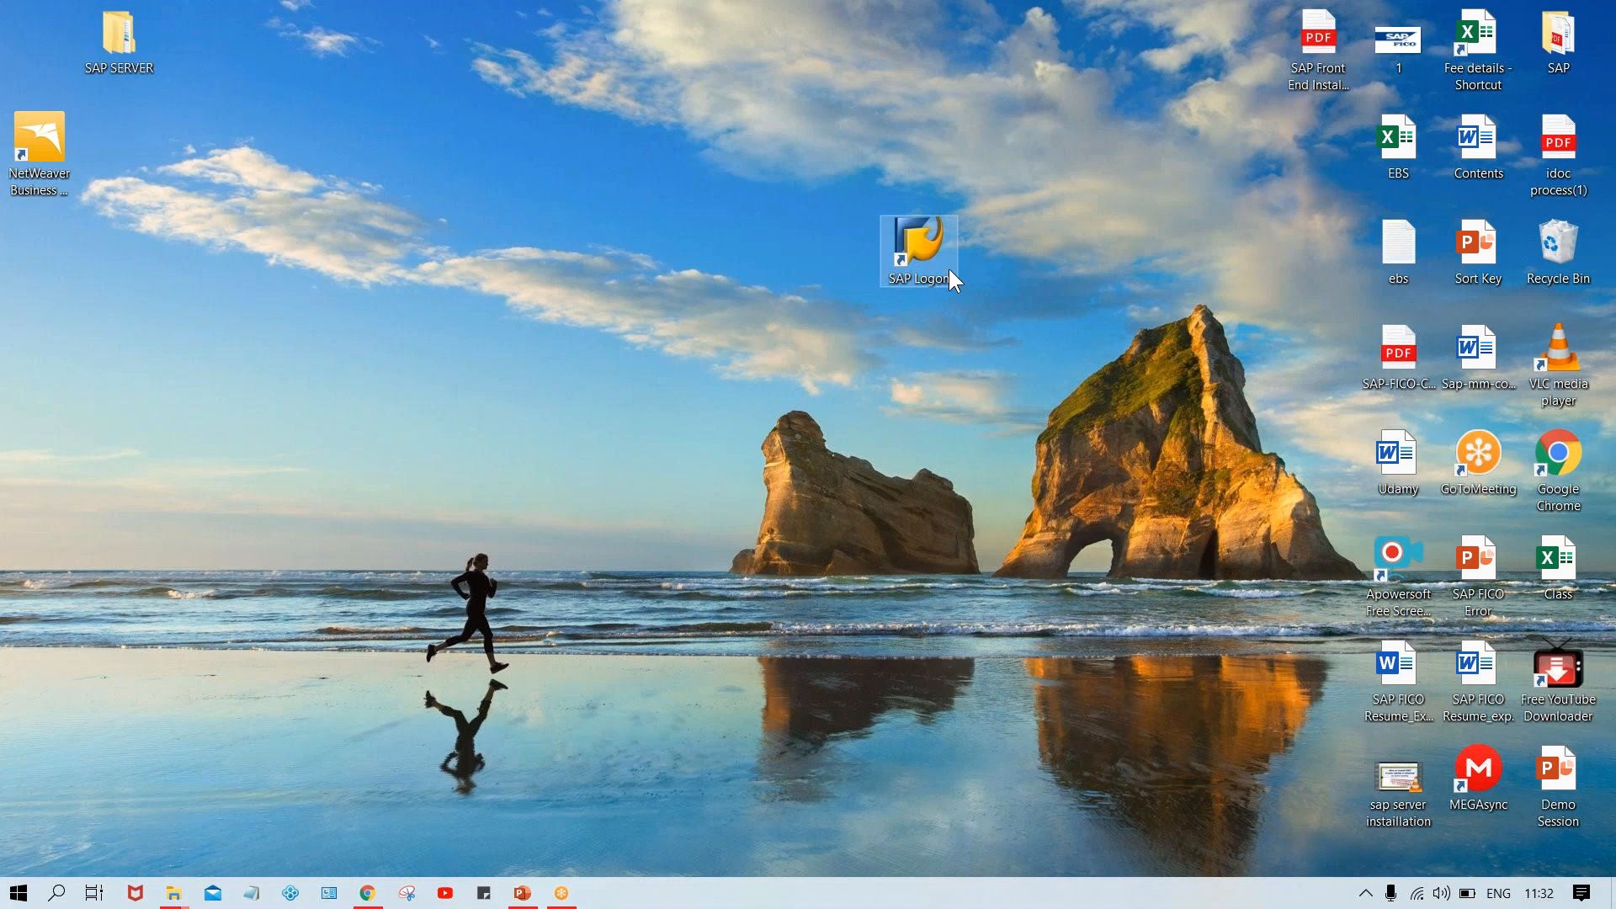
left_click(966, 191)
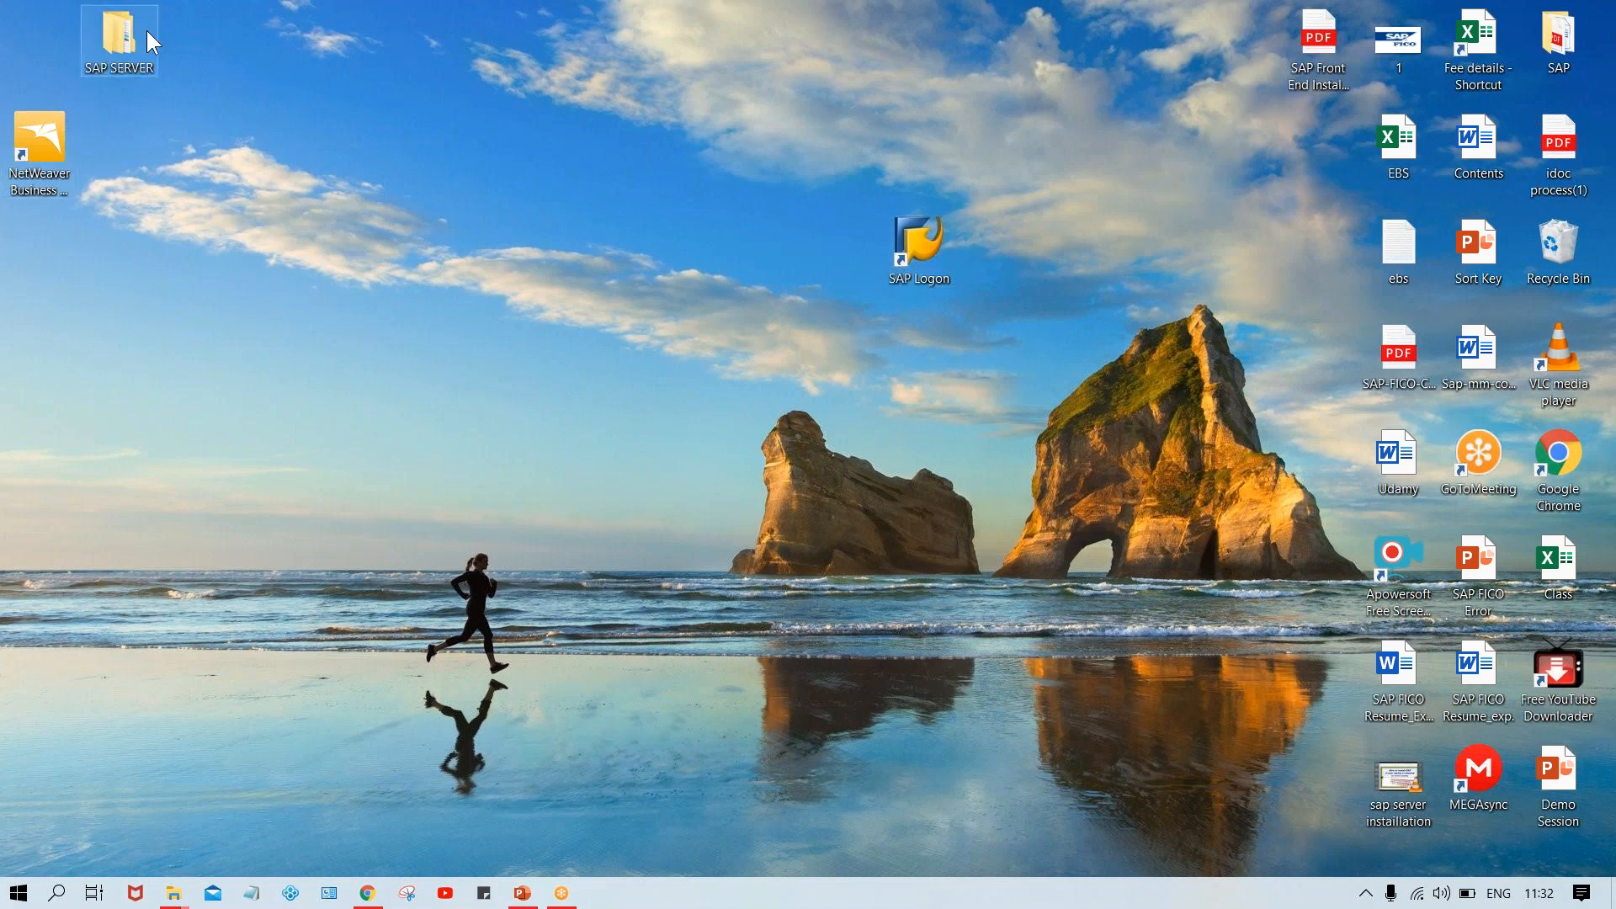
Step: Move the NetWeaver Business Client 5.0 shortcut into the SAP SERVER folder and place that folder in the lower part of the desktop
left_click_drag(113, 42, 433, 142)
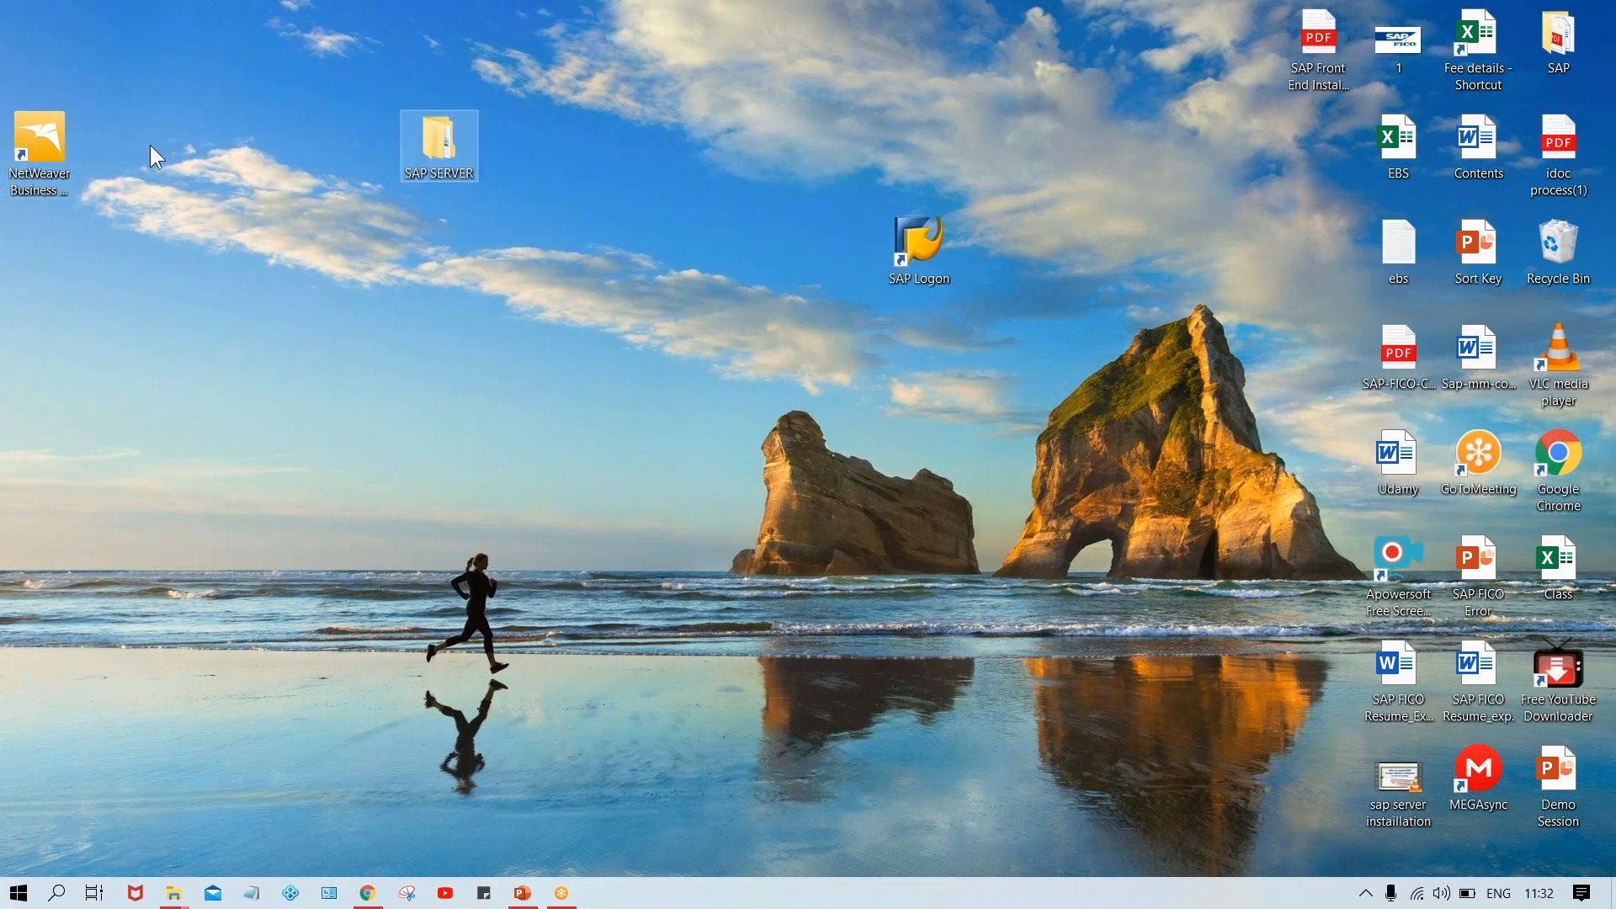
left_click_drag(53, 141, 424, 254)
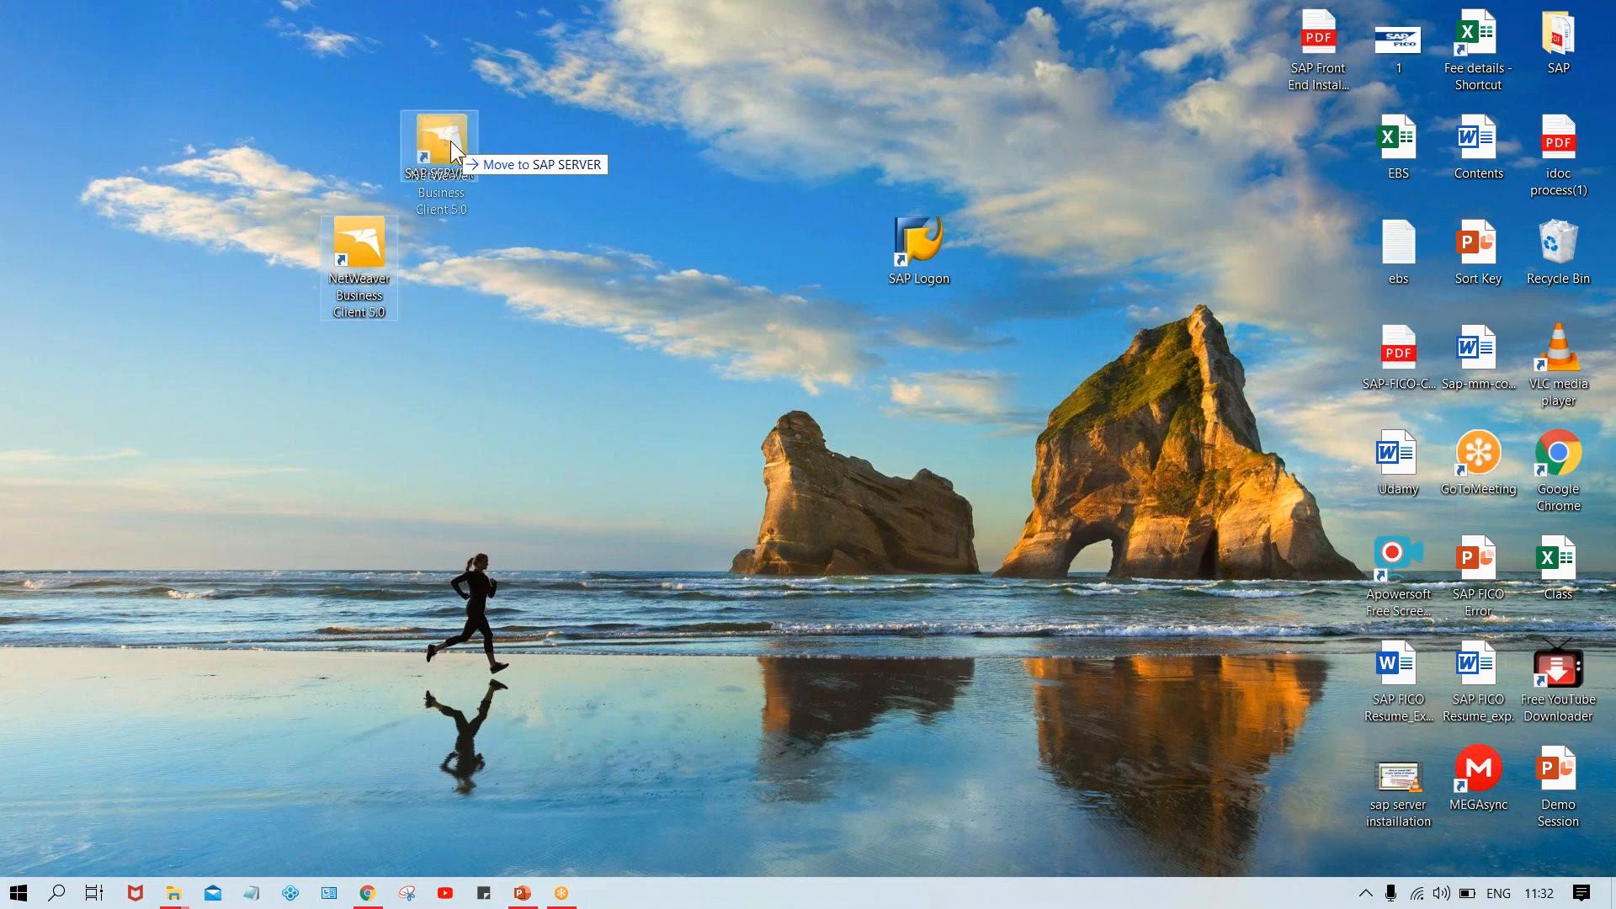
key("Delete")
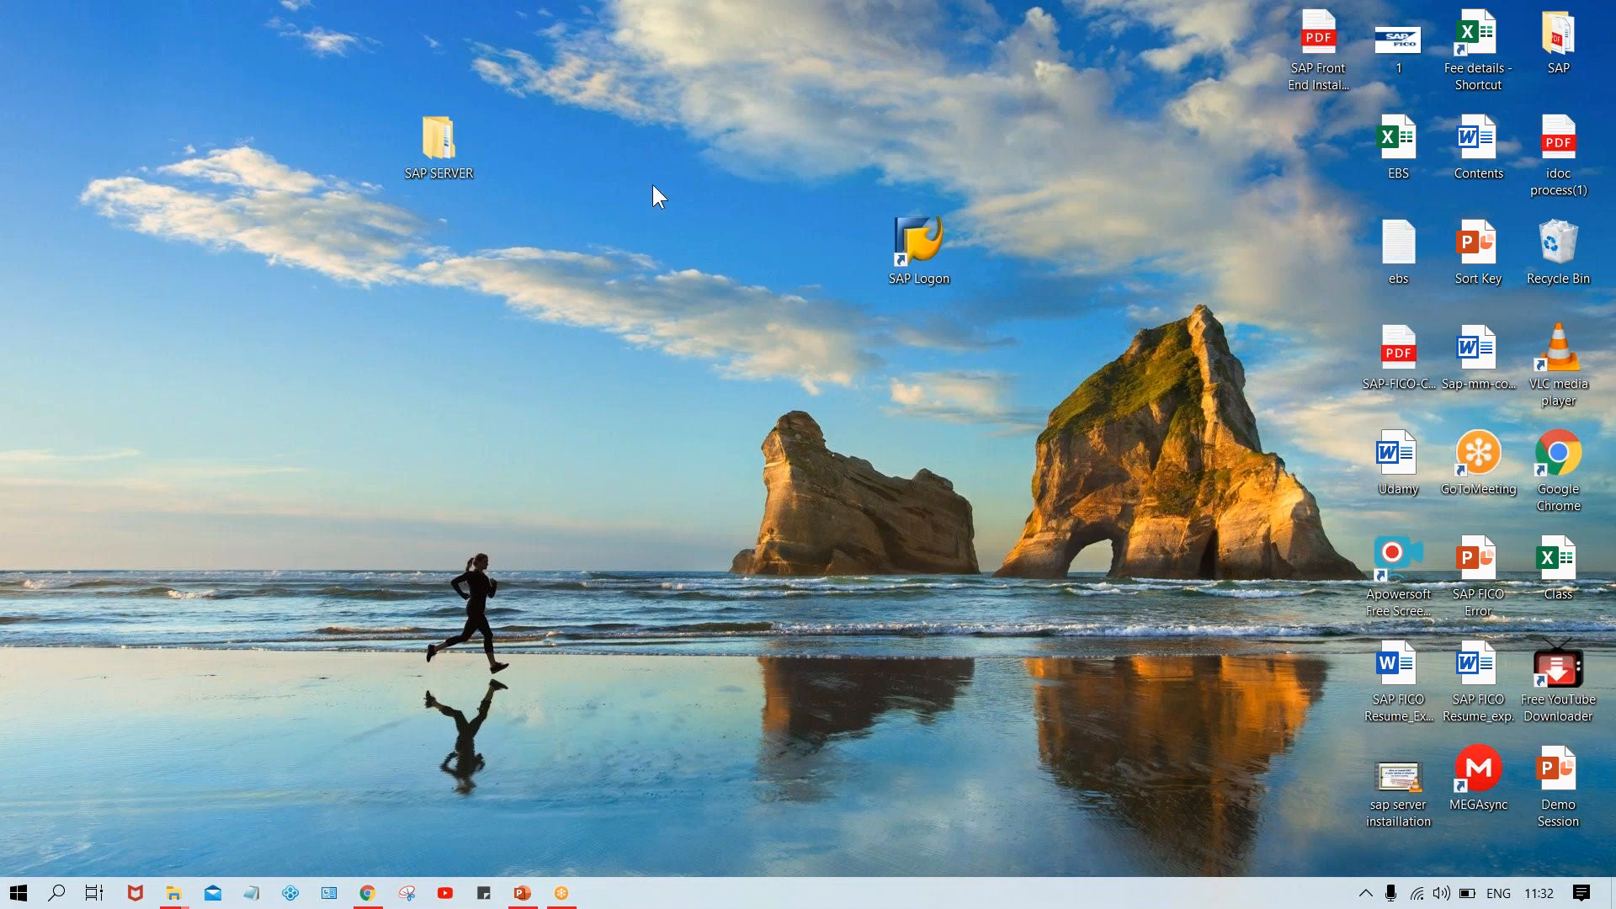
left_click_drag(444, 139, 1164, 472)
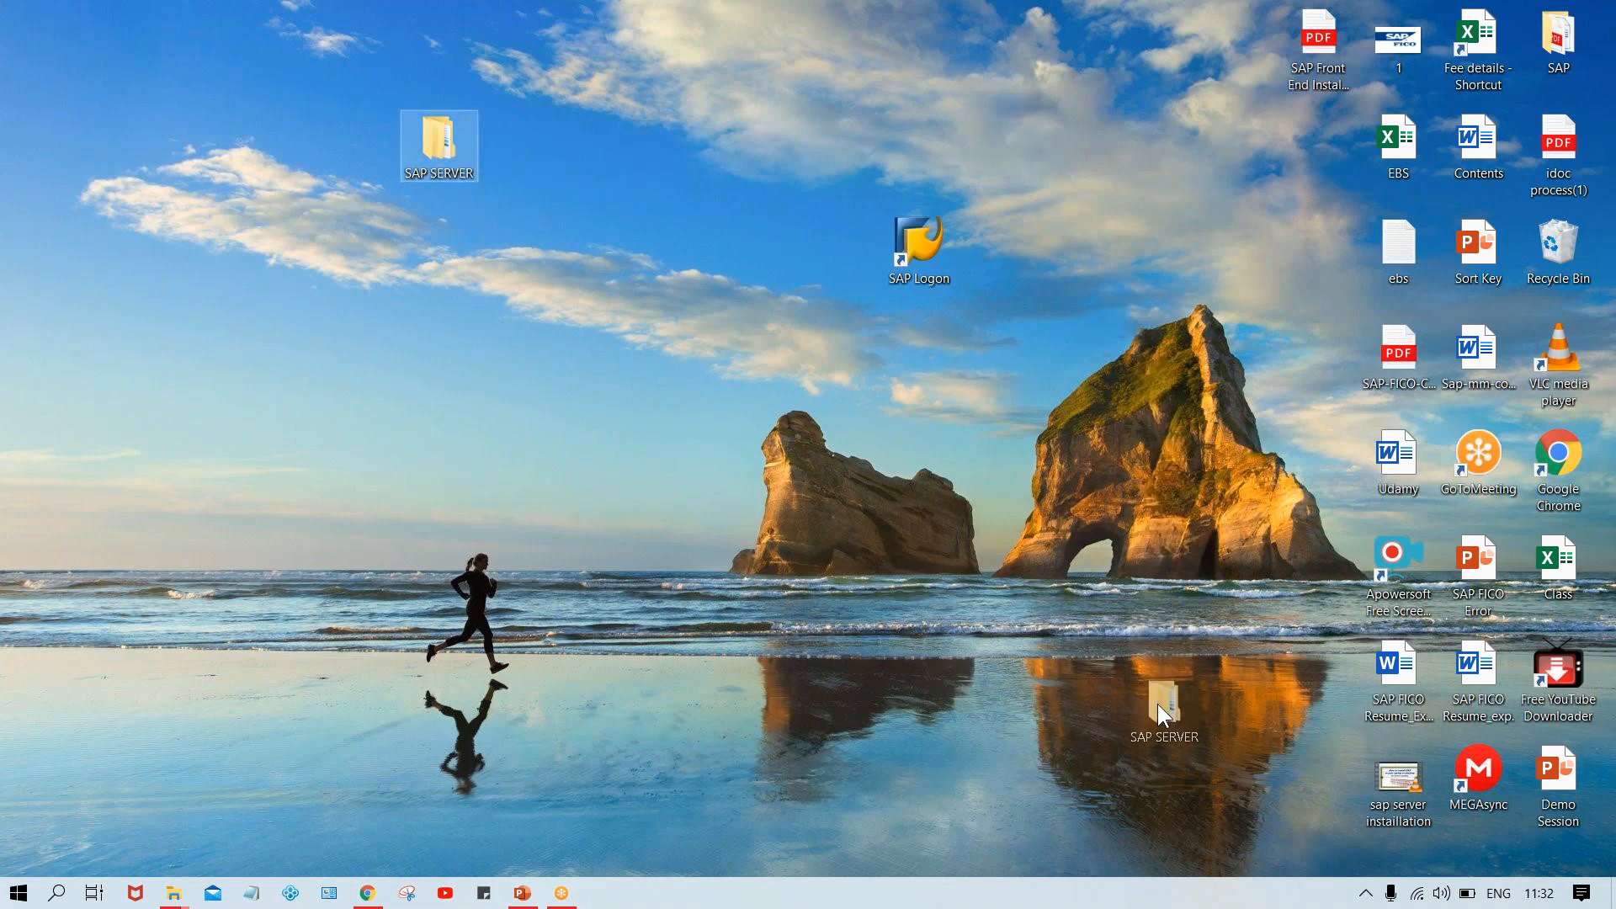
left_click_drag(1158, 704, 1157, 700)
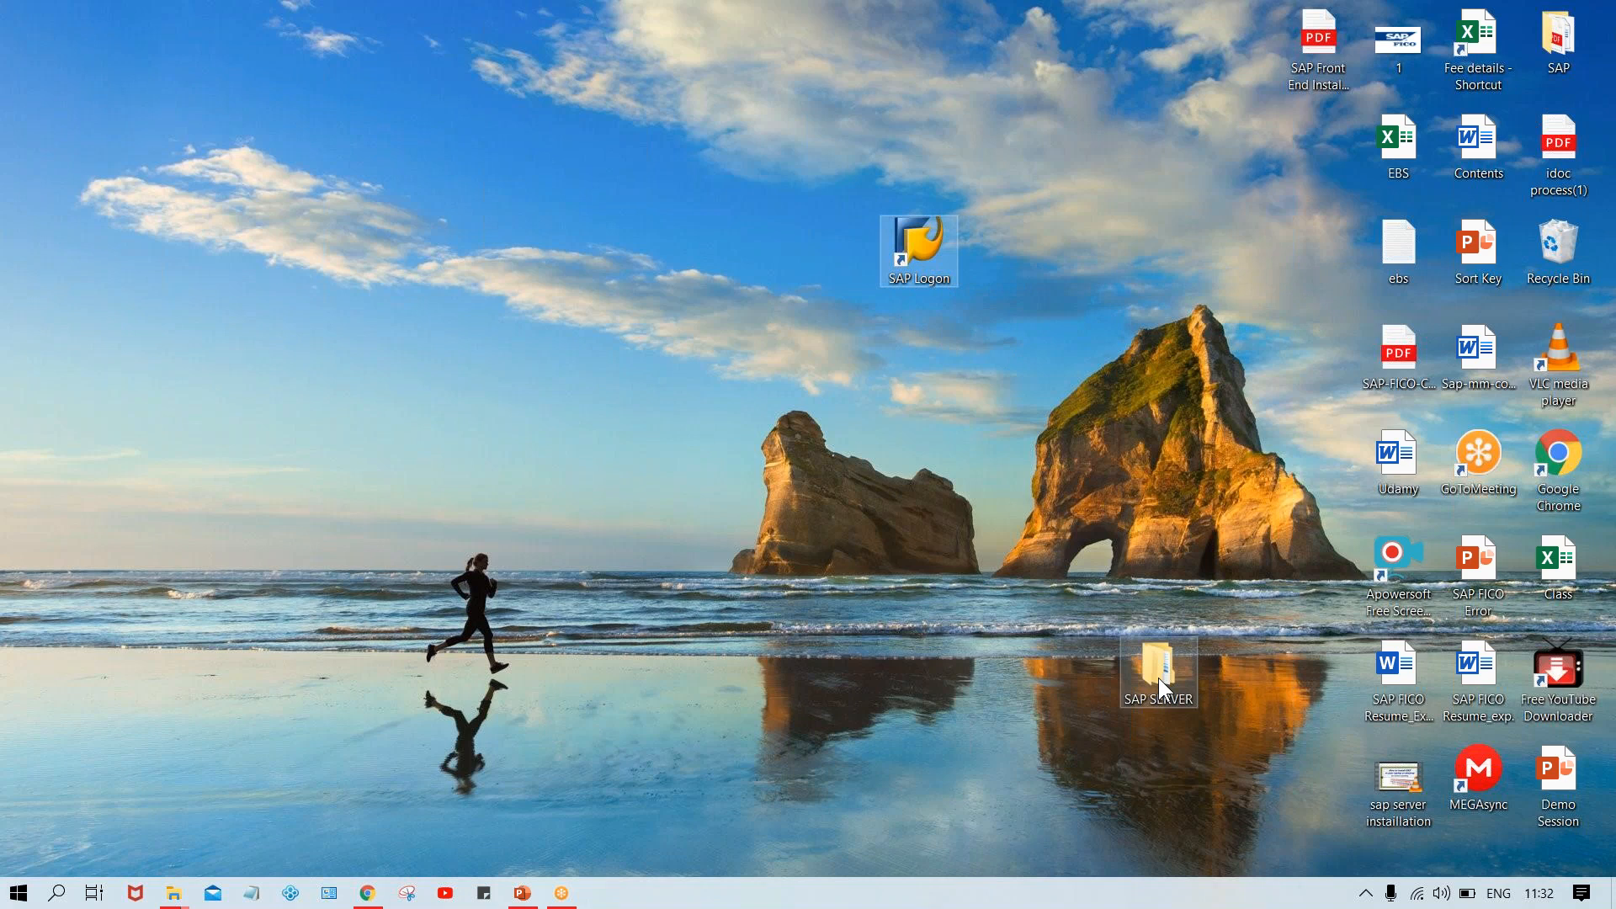
Step: Look through the SAP SERVER folder down to EXT. FILE, BD_NW_7.0_Presentation_7.40_Comp._1_ and PRES1, and minimize the window
mouse_move(1158, 678)
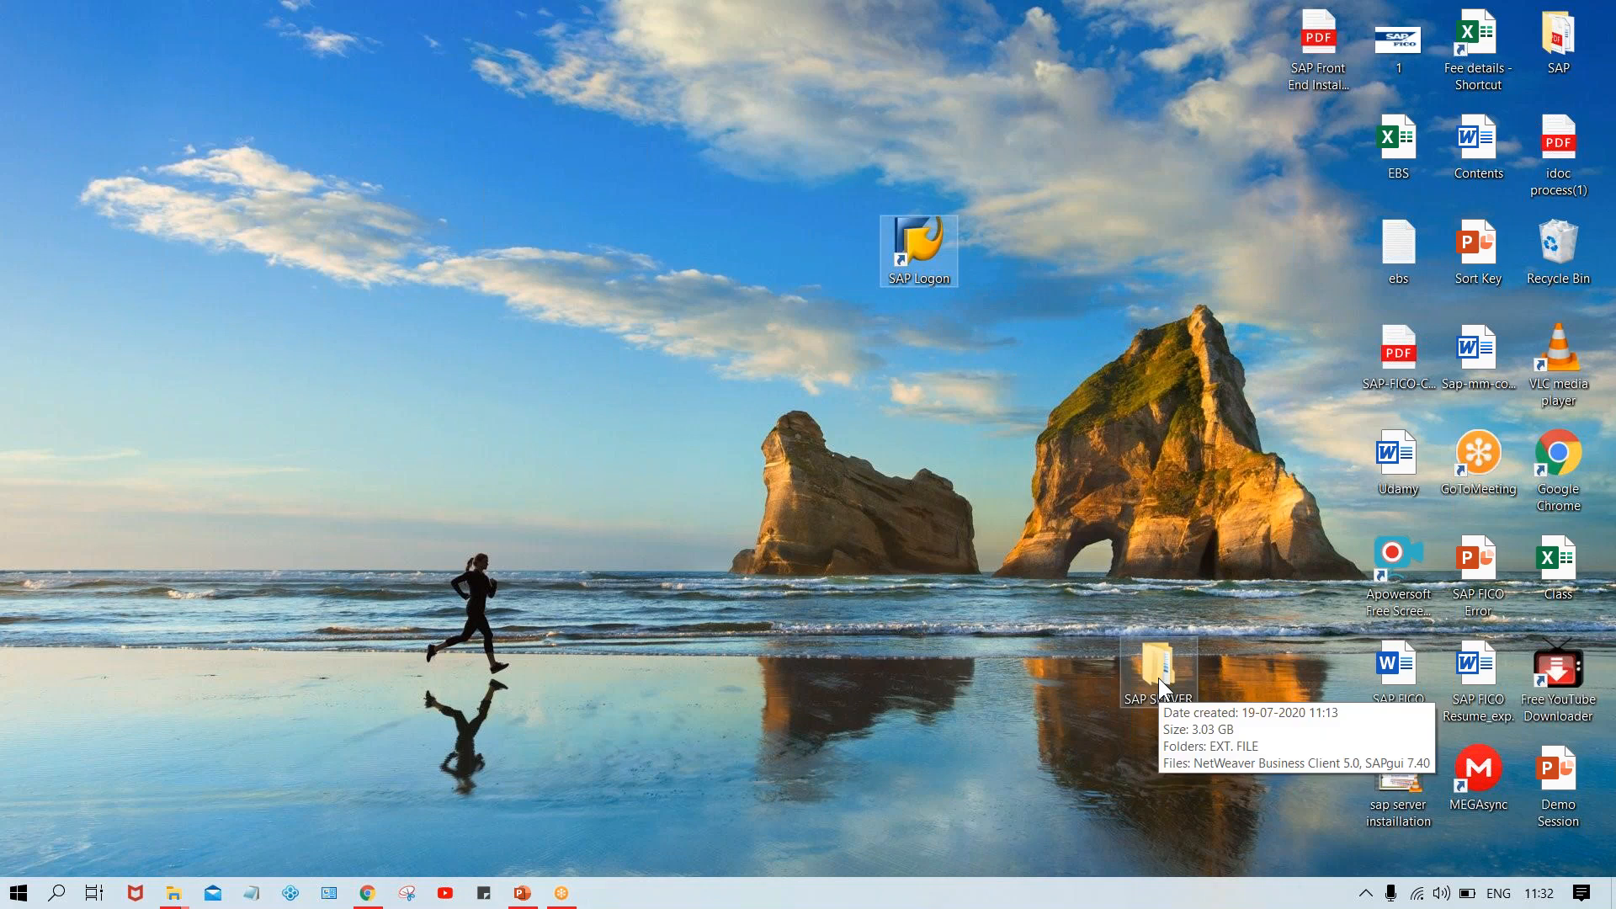
left_click(1159, 679)
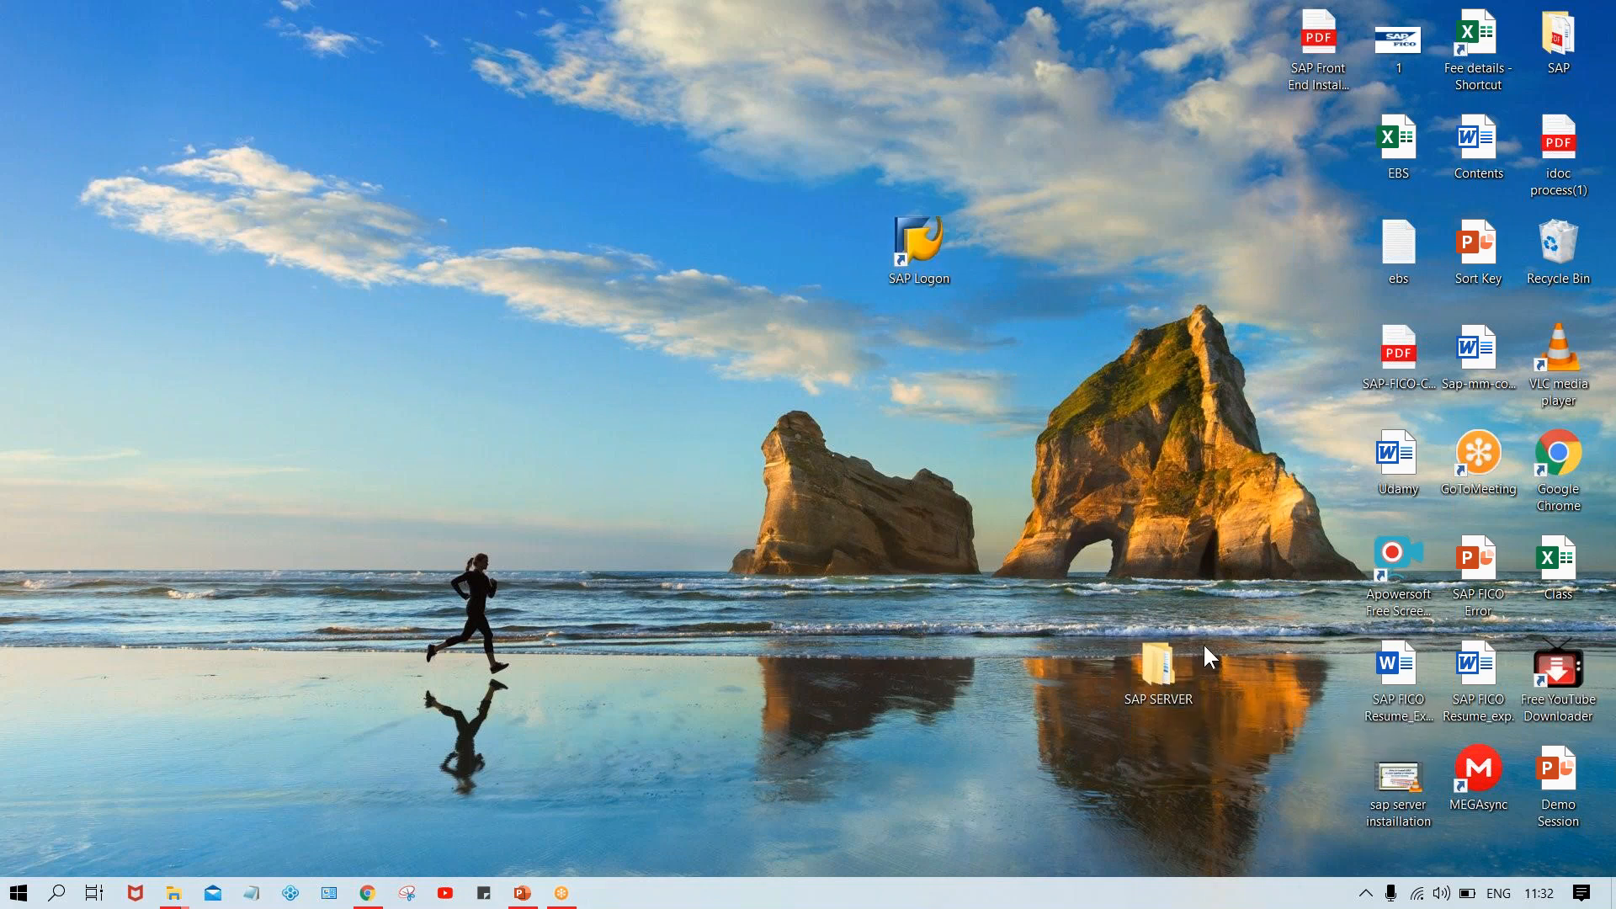
key("Return")
left_click(287, 138)
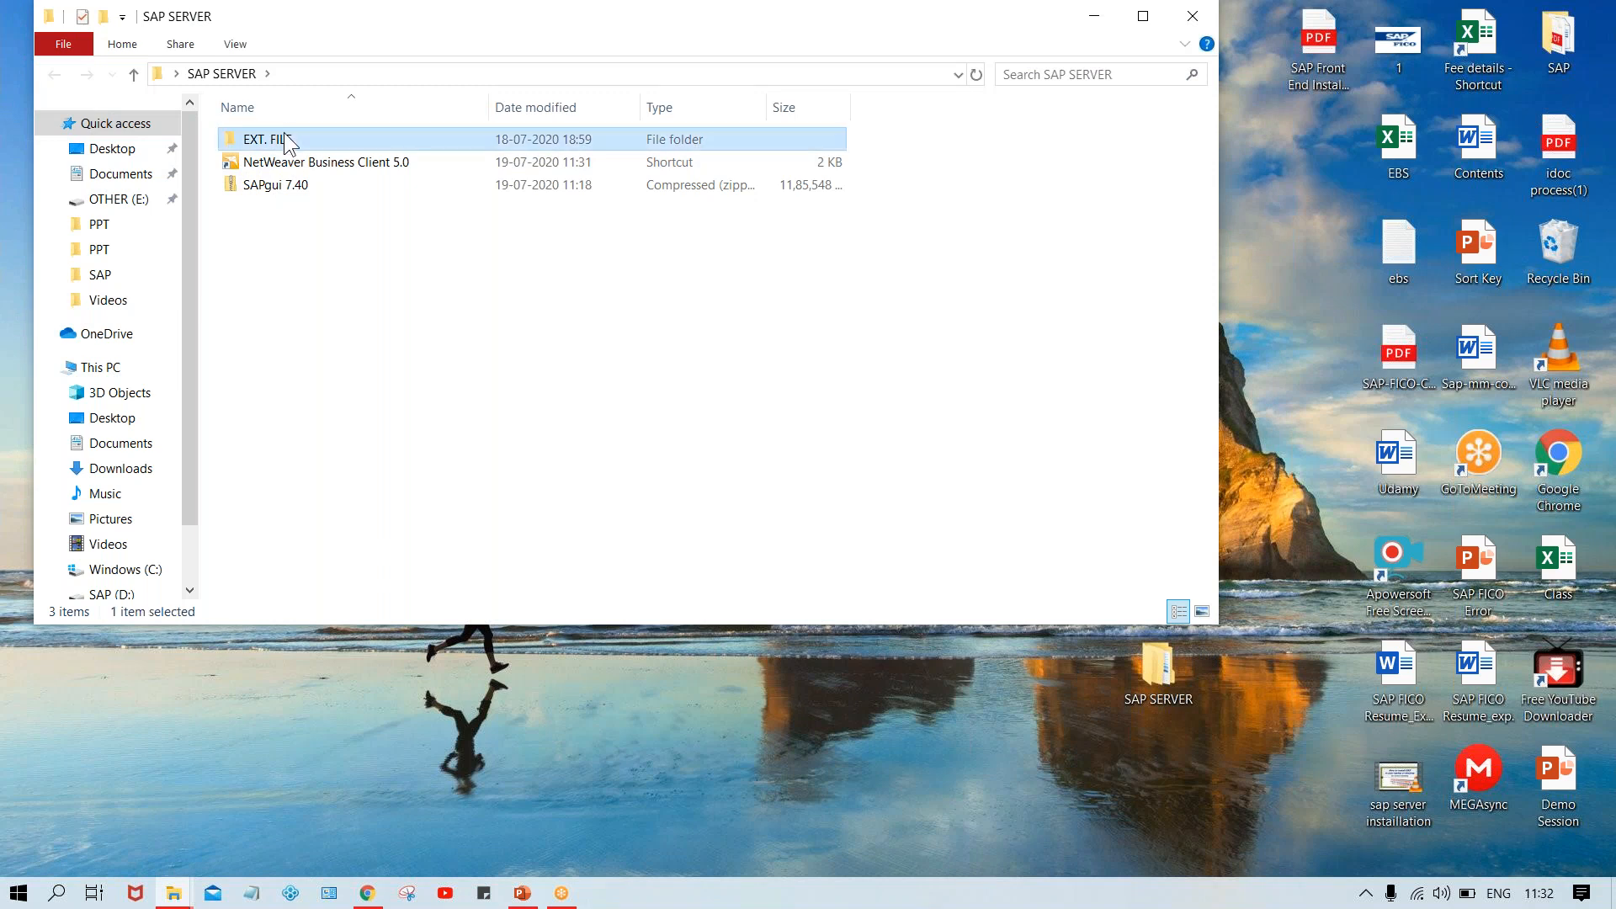
double_click(286, 139)
double_click(310, 145)
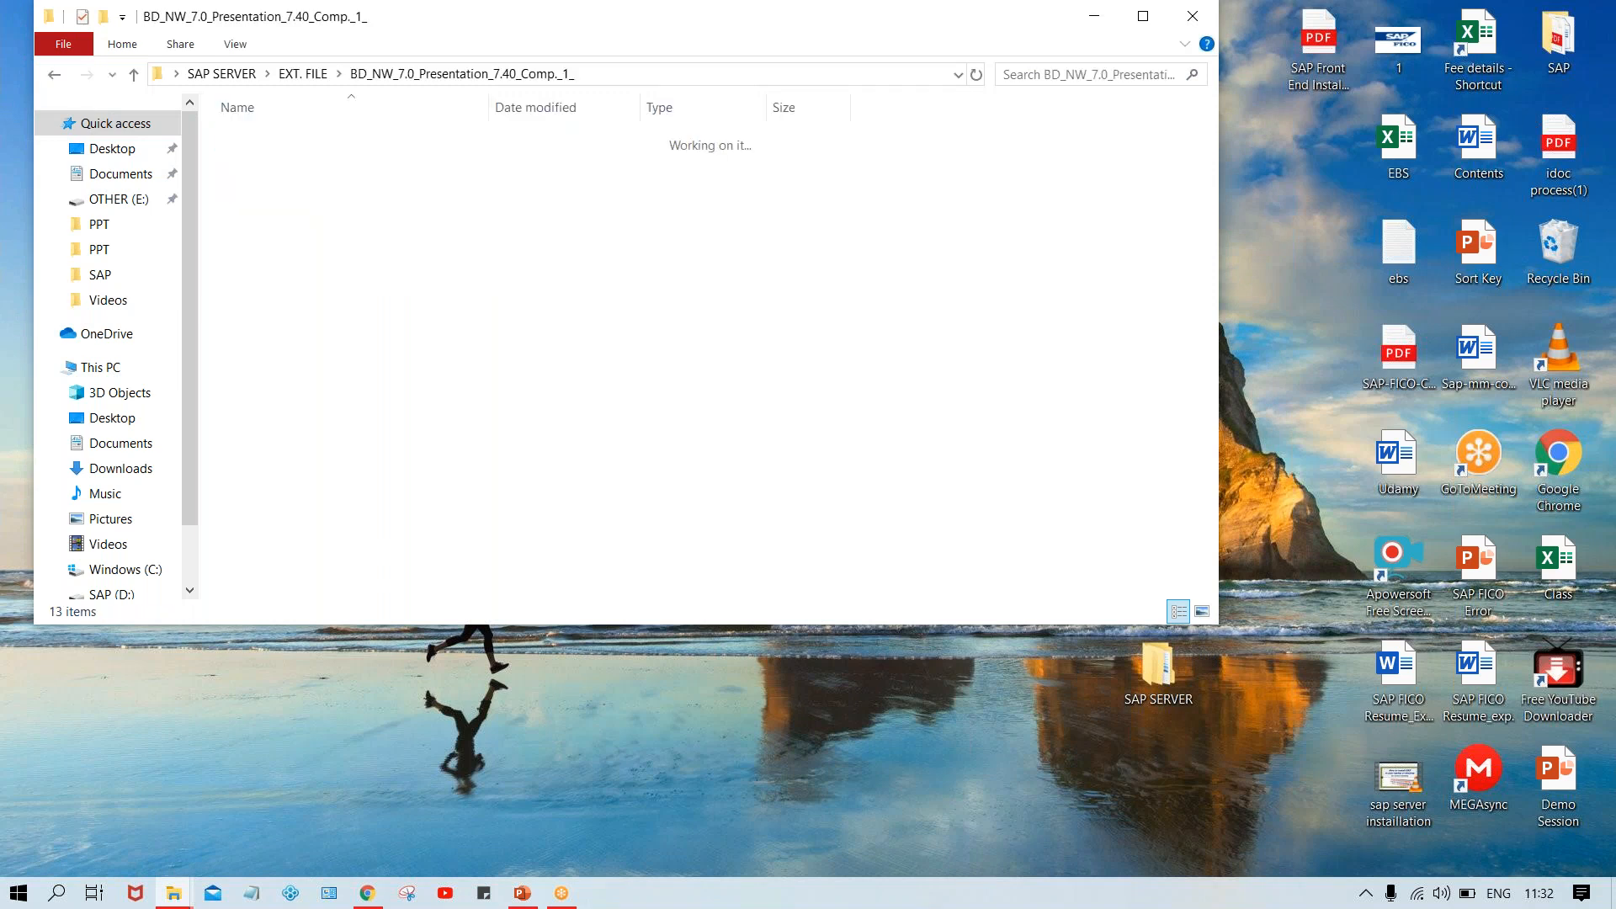
left_click(315, 144)
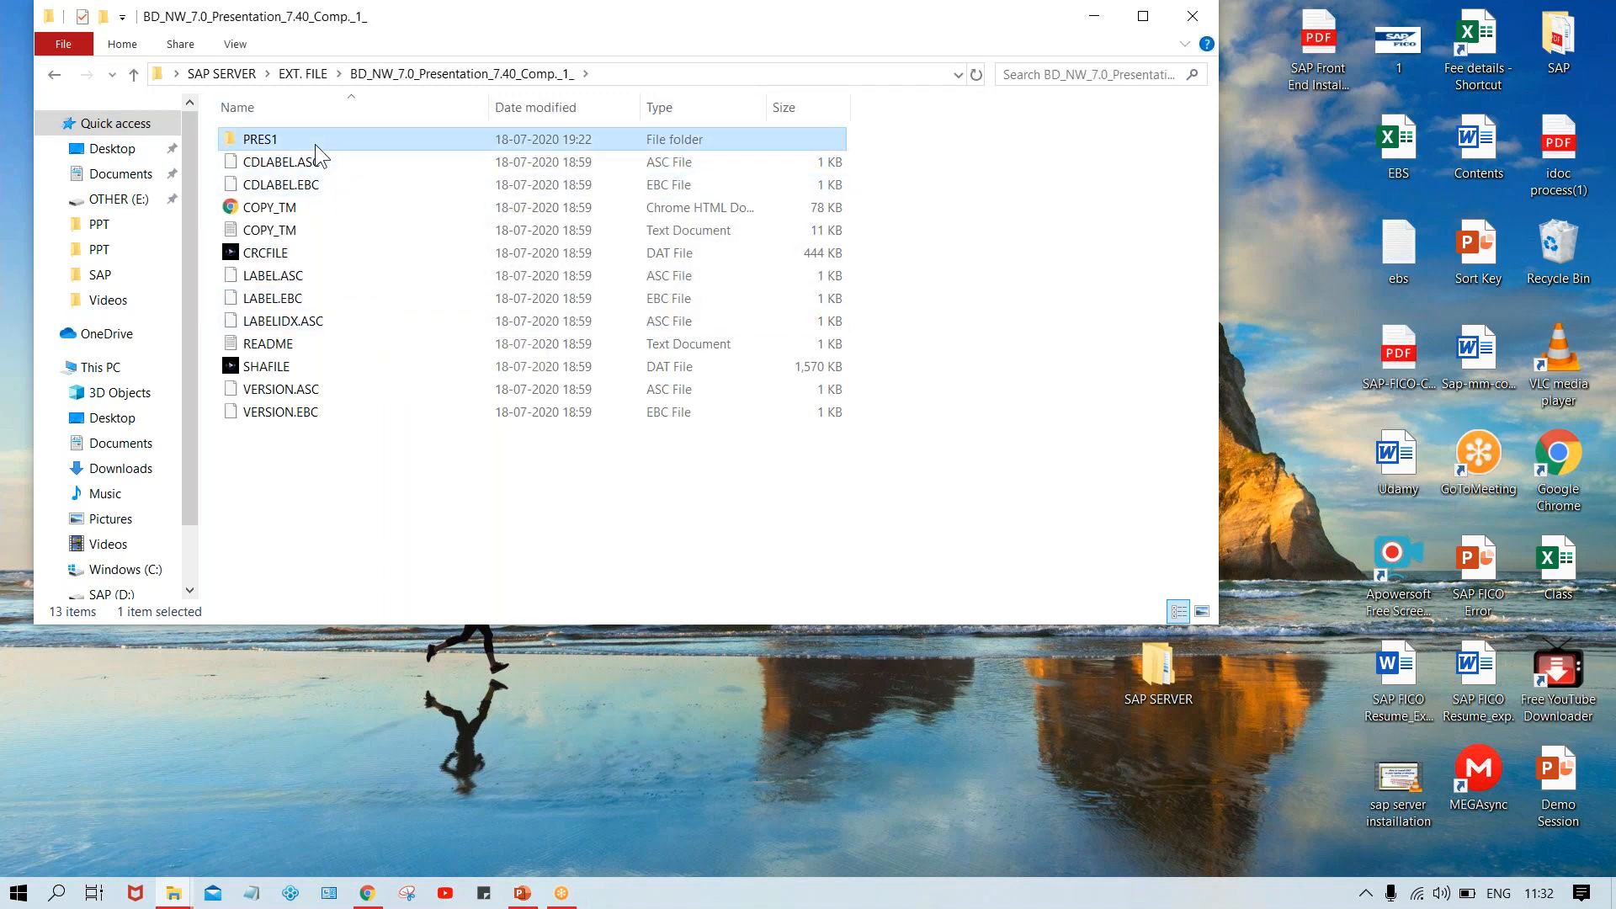
double_click(315, 144)
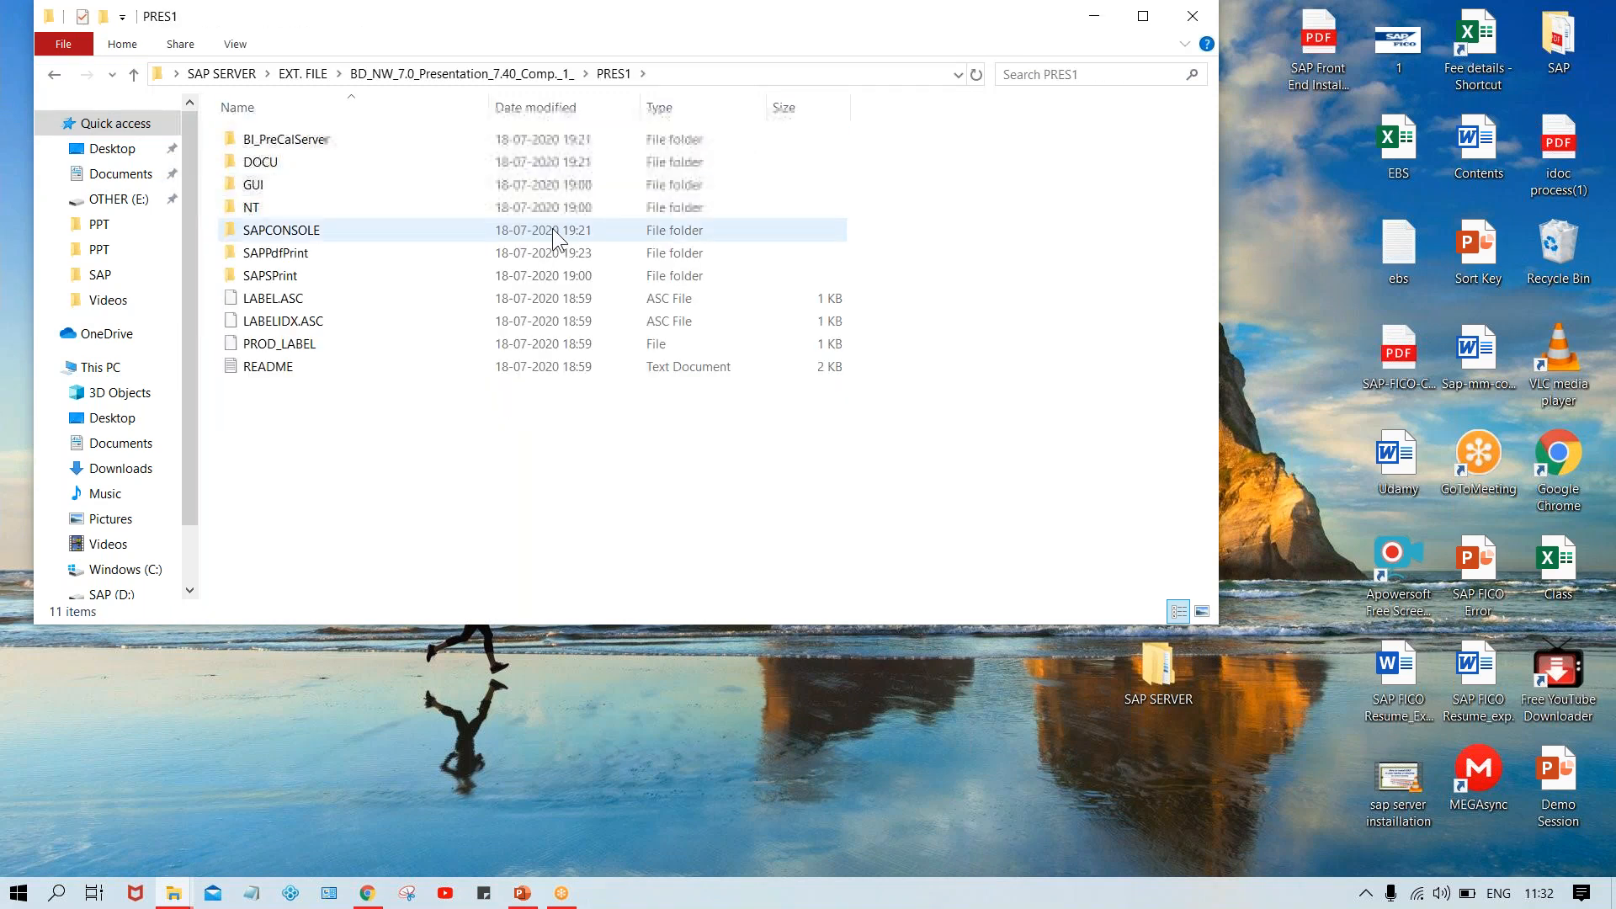
left_click(1094, 15)
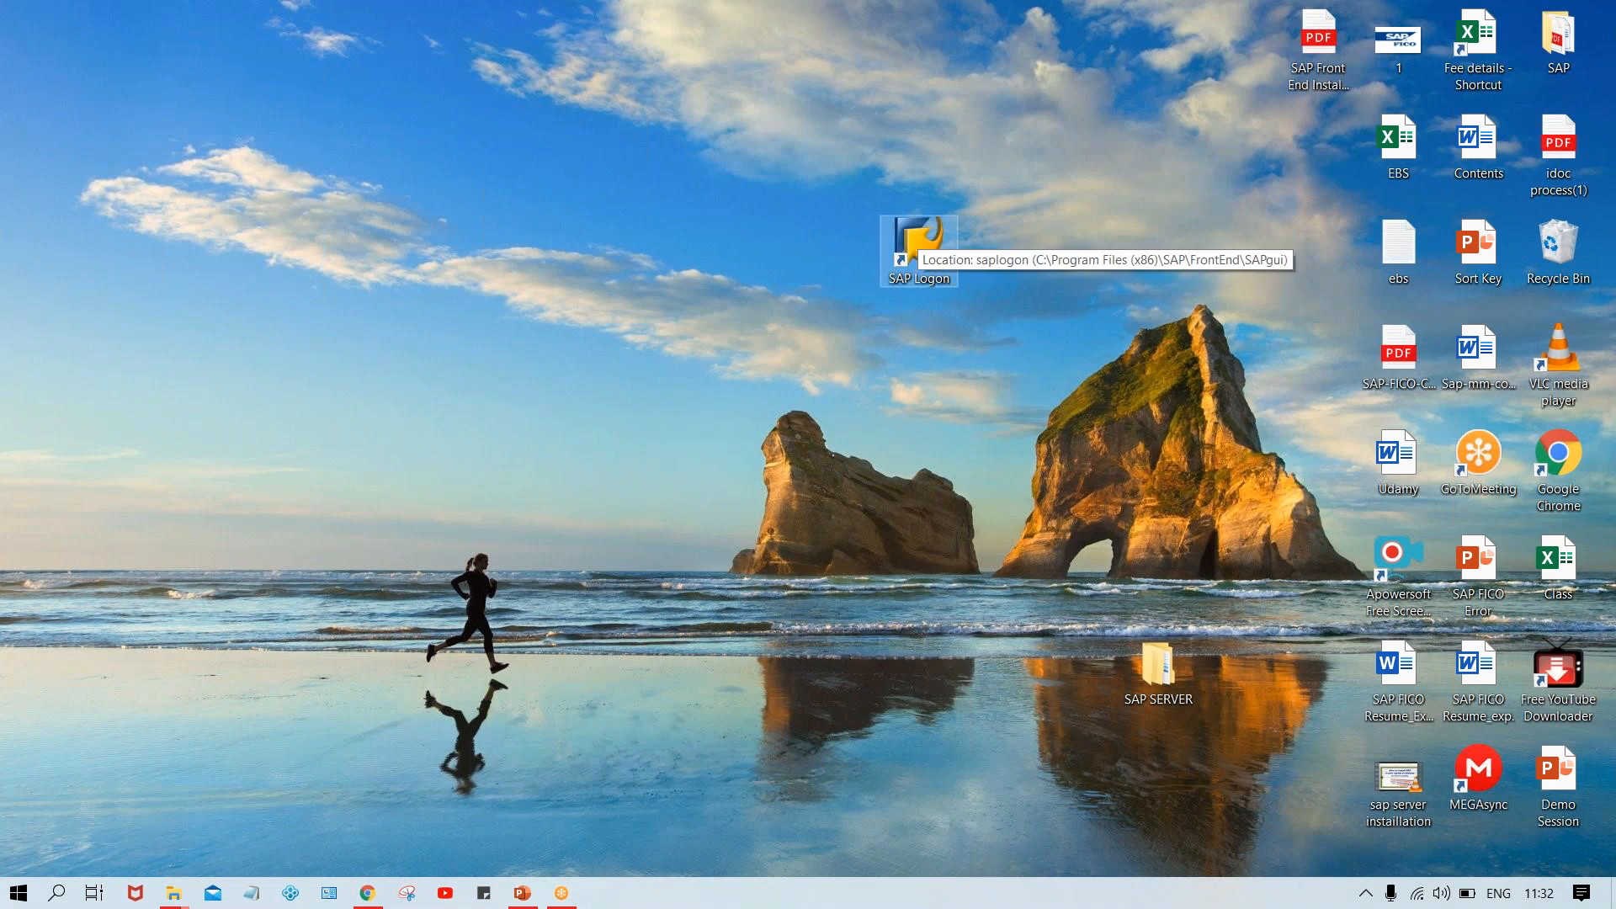
Step: Open SAP Logon in a maximized window and delete the existing SAP 1 and SAP 2 connections
double_click(919, 237)
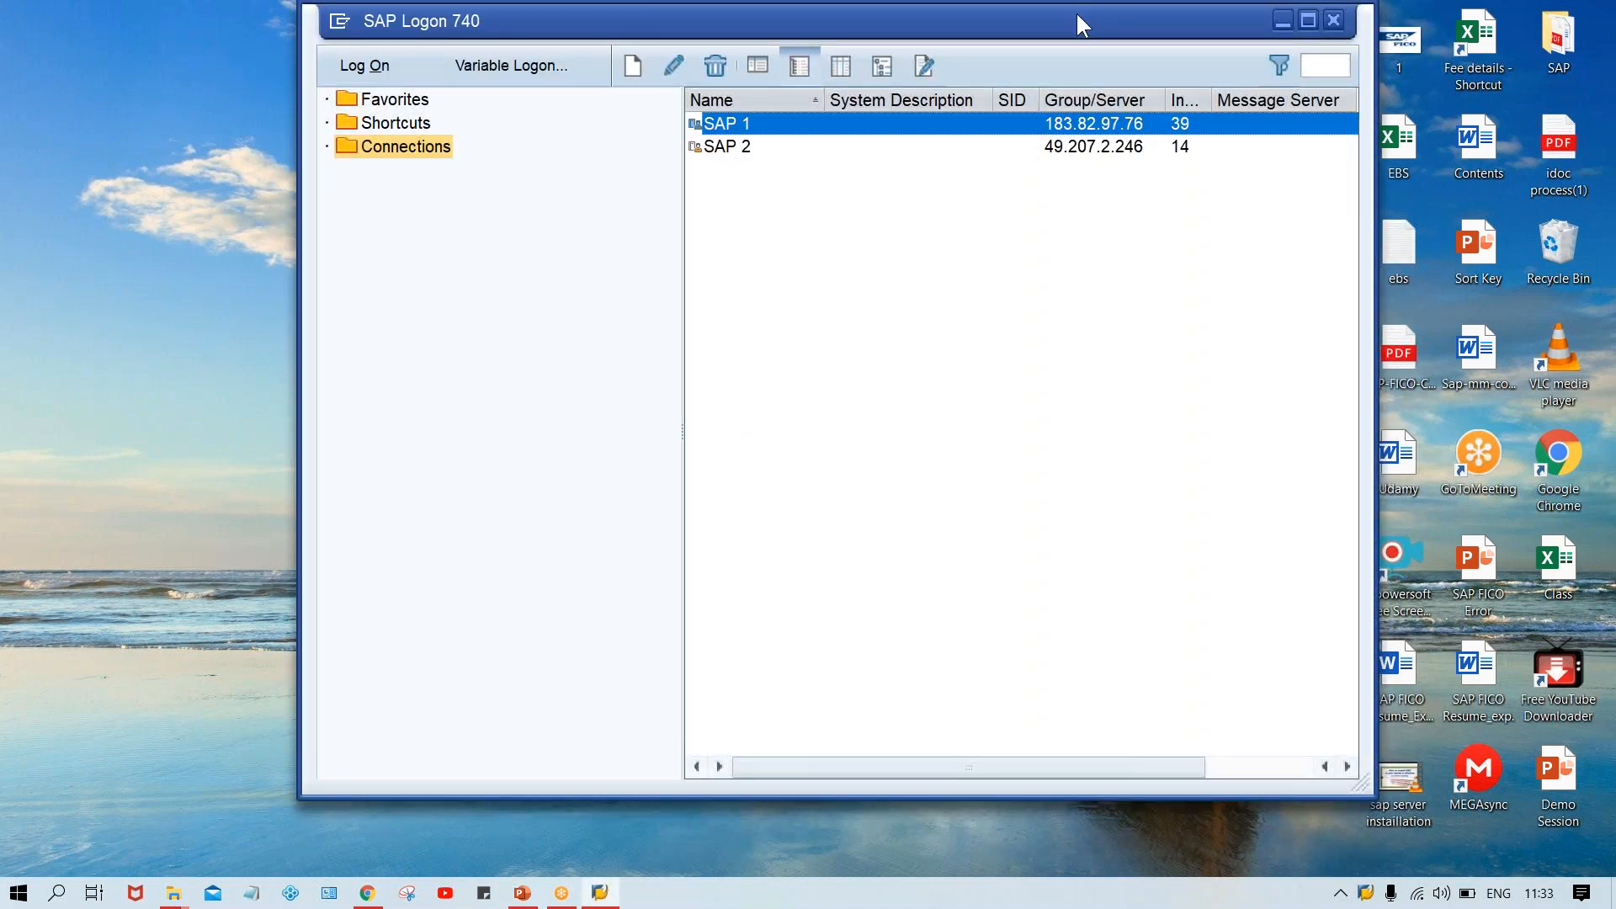
double_click(1077, 14)
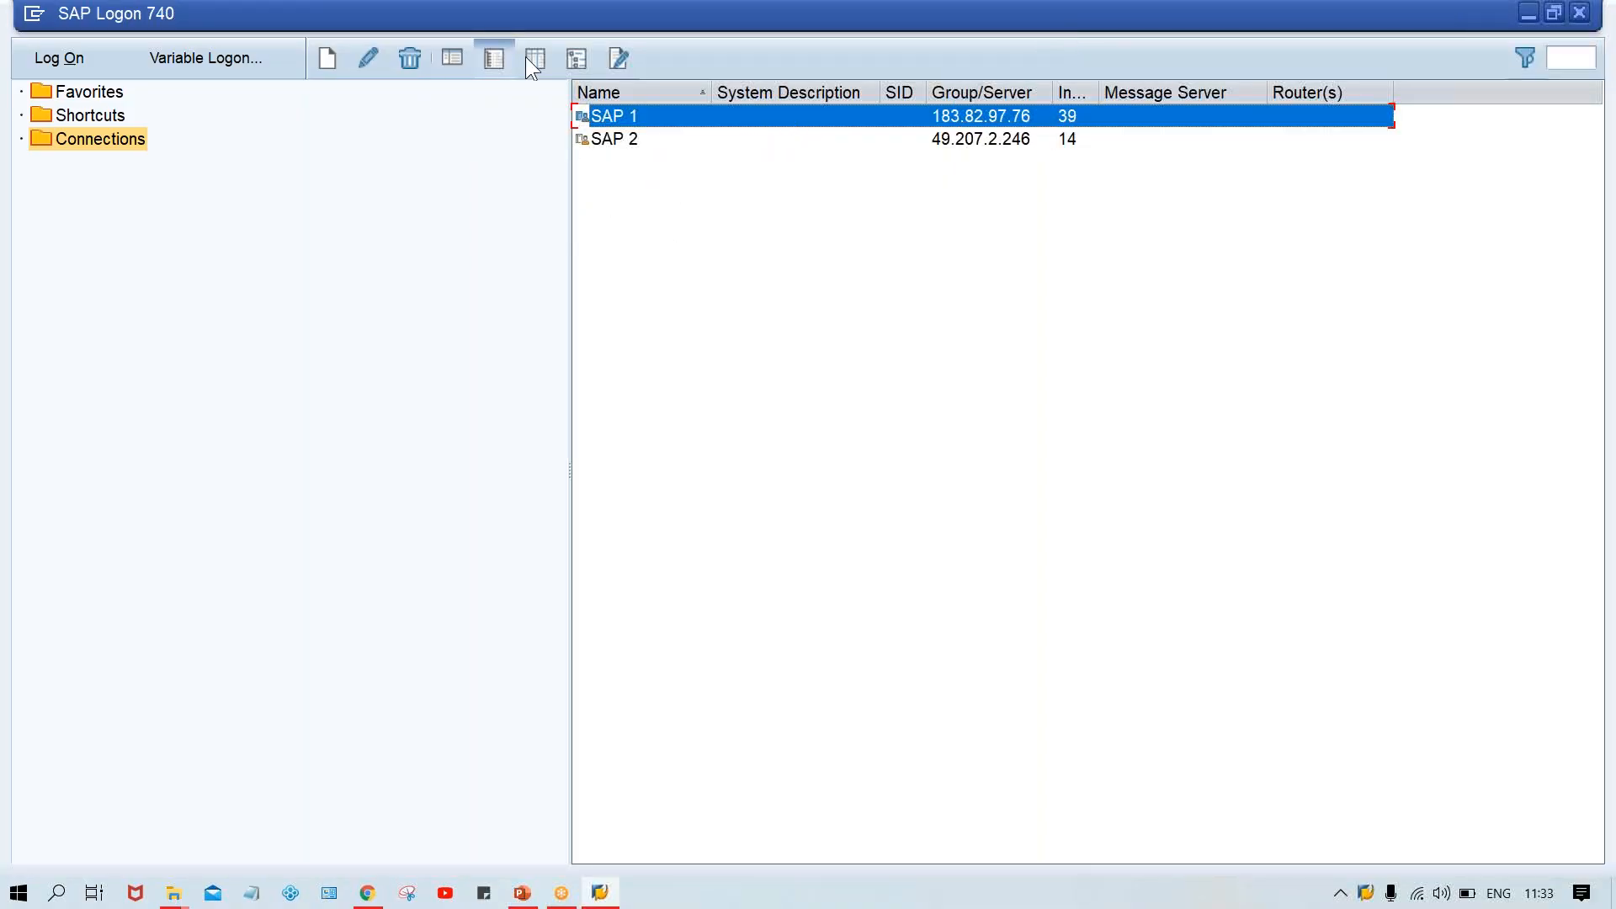
left_click(407, 56)
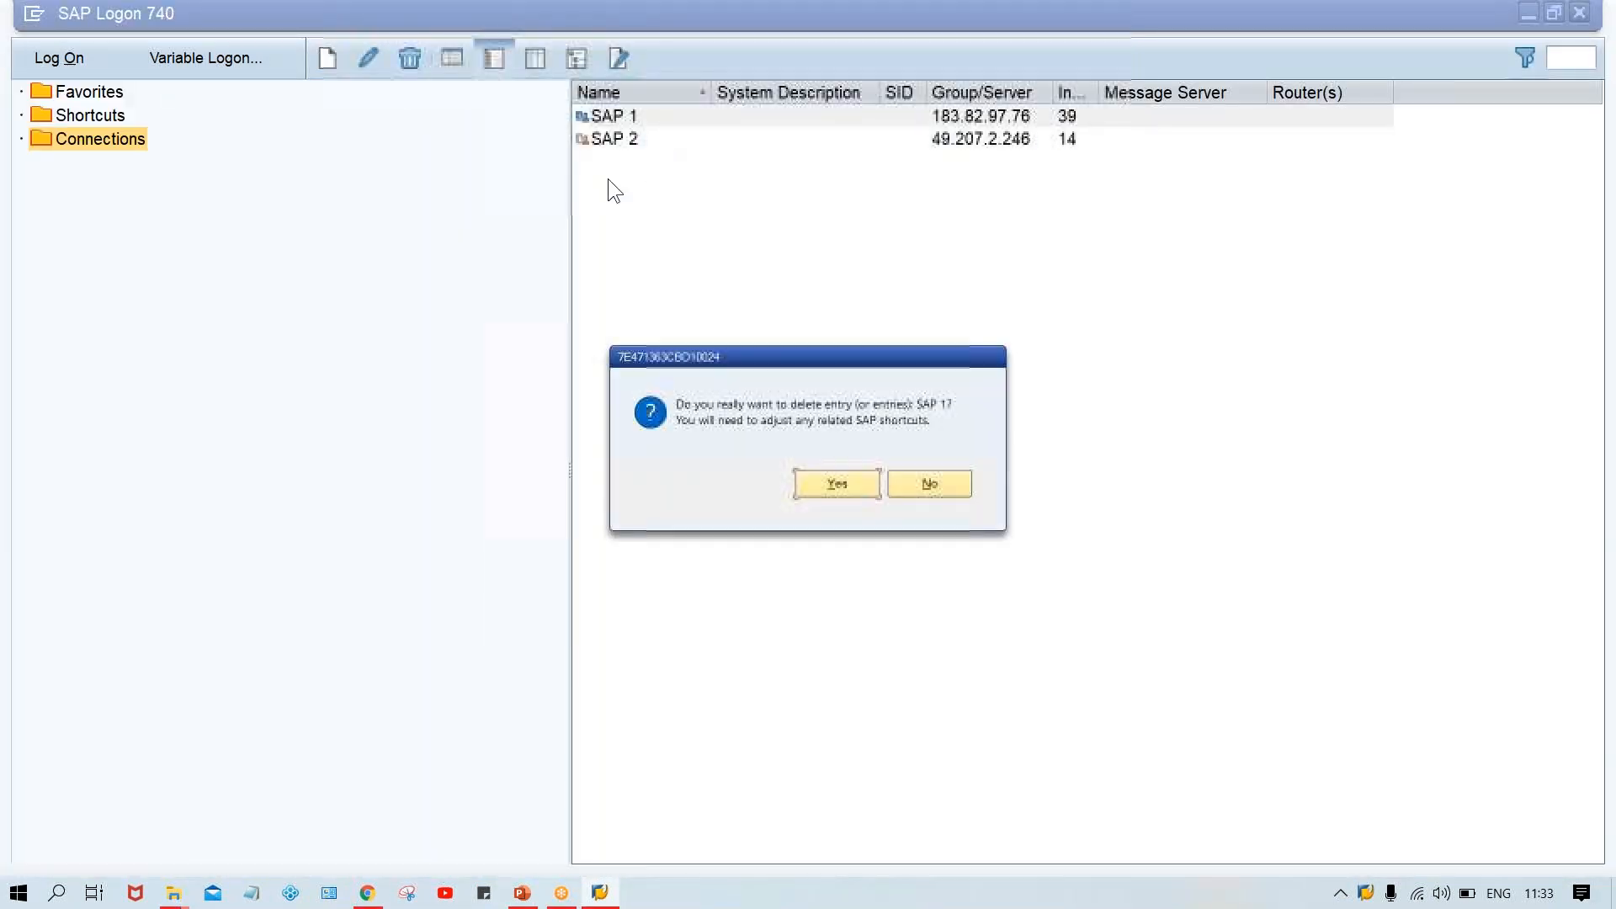
left_click(821, 482)
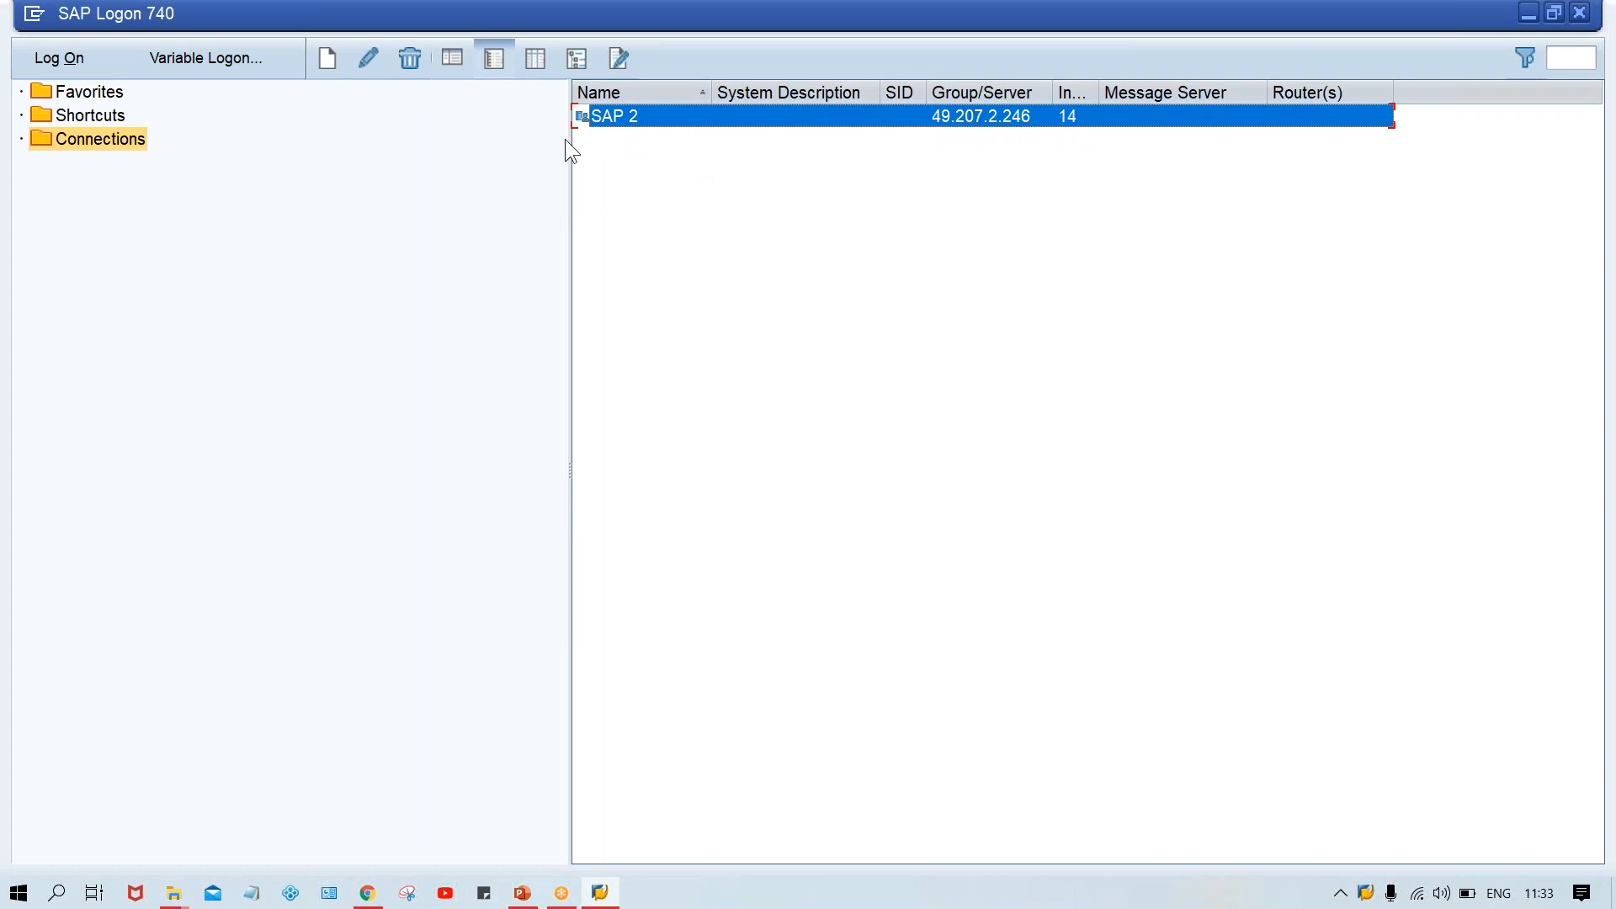
left_click(408, 55)
left_click(854, 480)
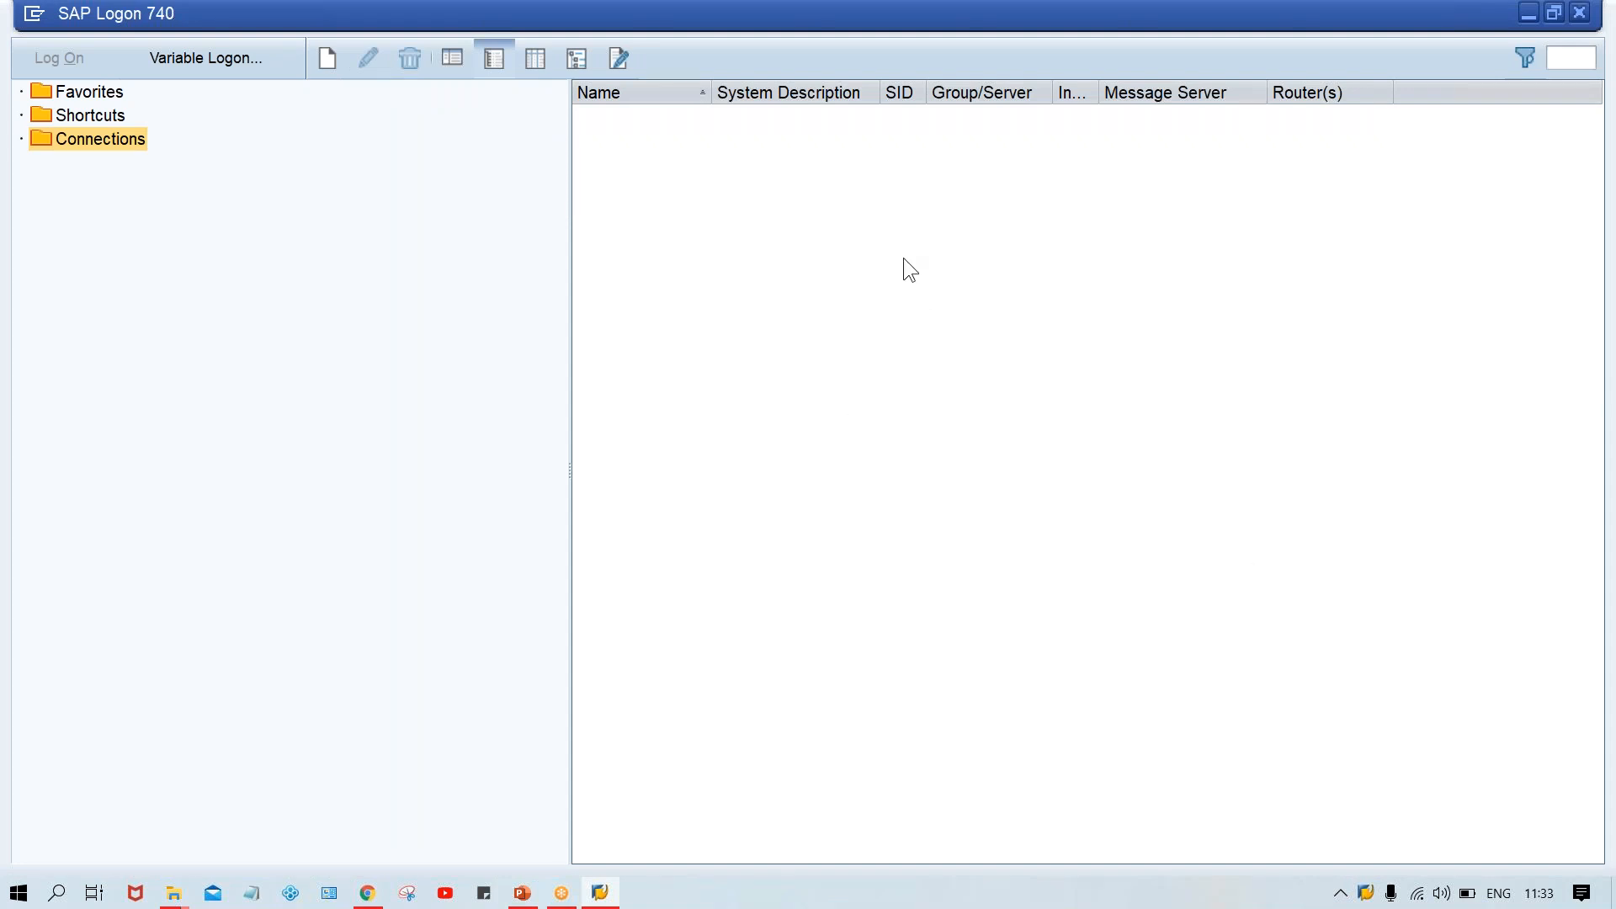
Step: Start a new system entry and go on to its connection parameters for a Custom Application Server
left_click(326, 60)
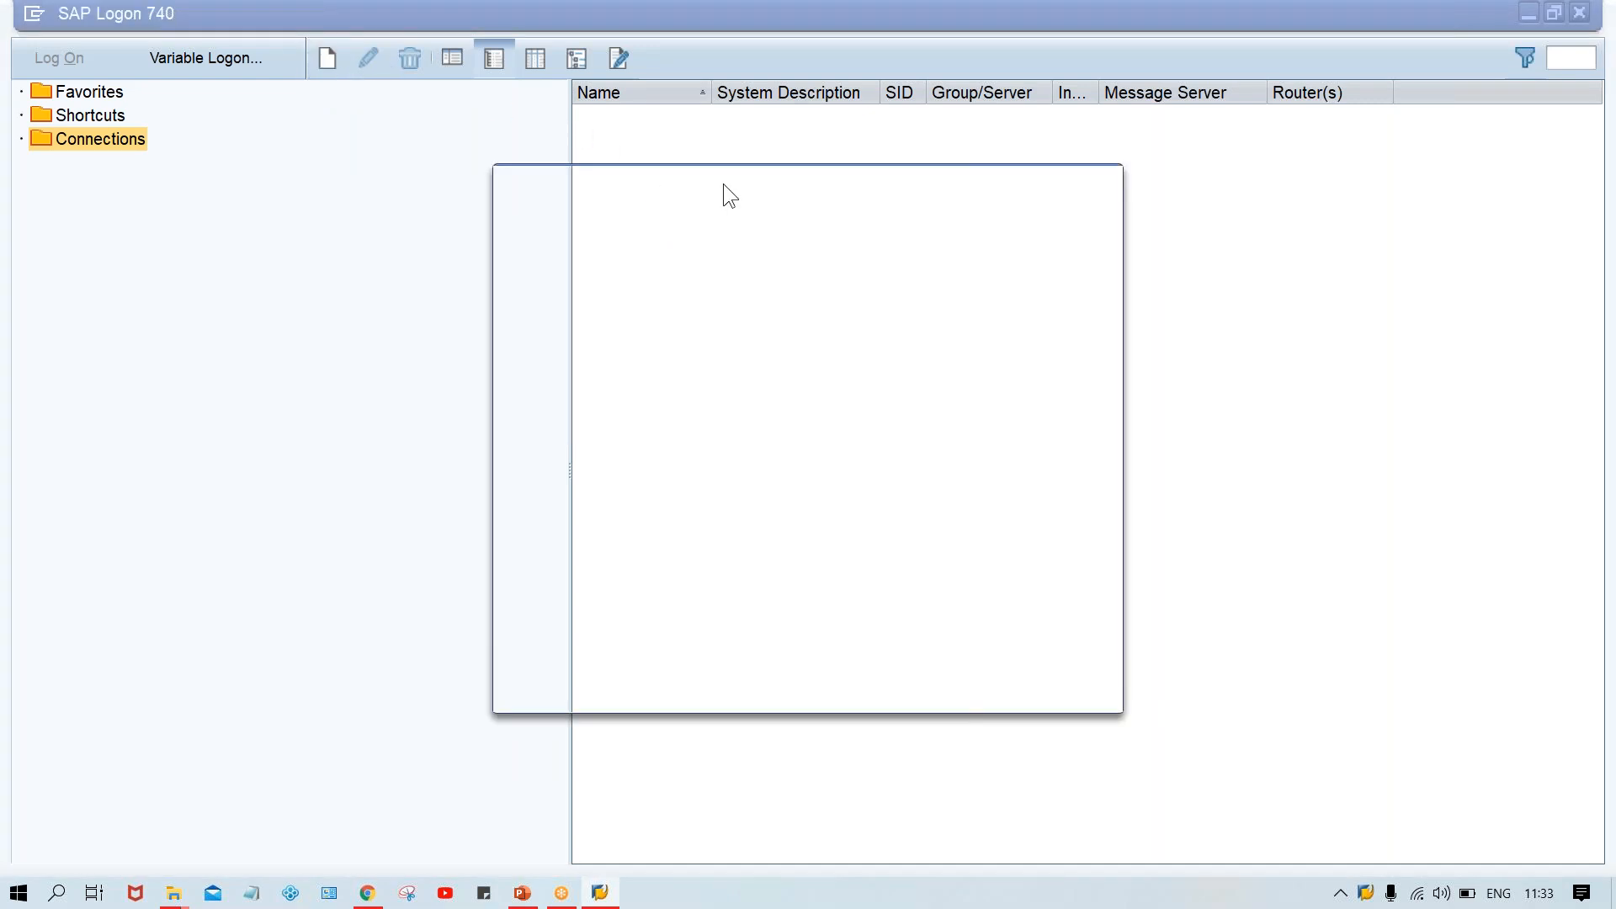
left_click(972, 682)
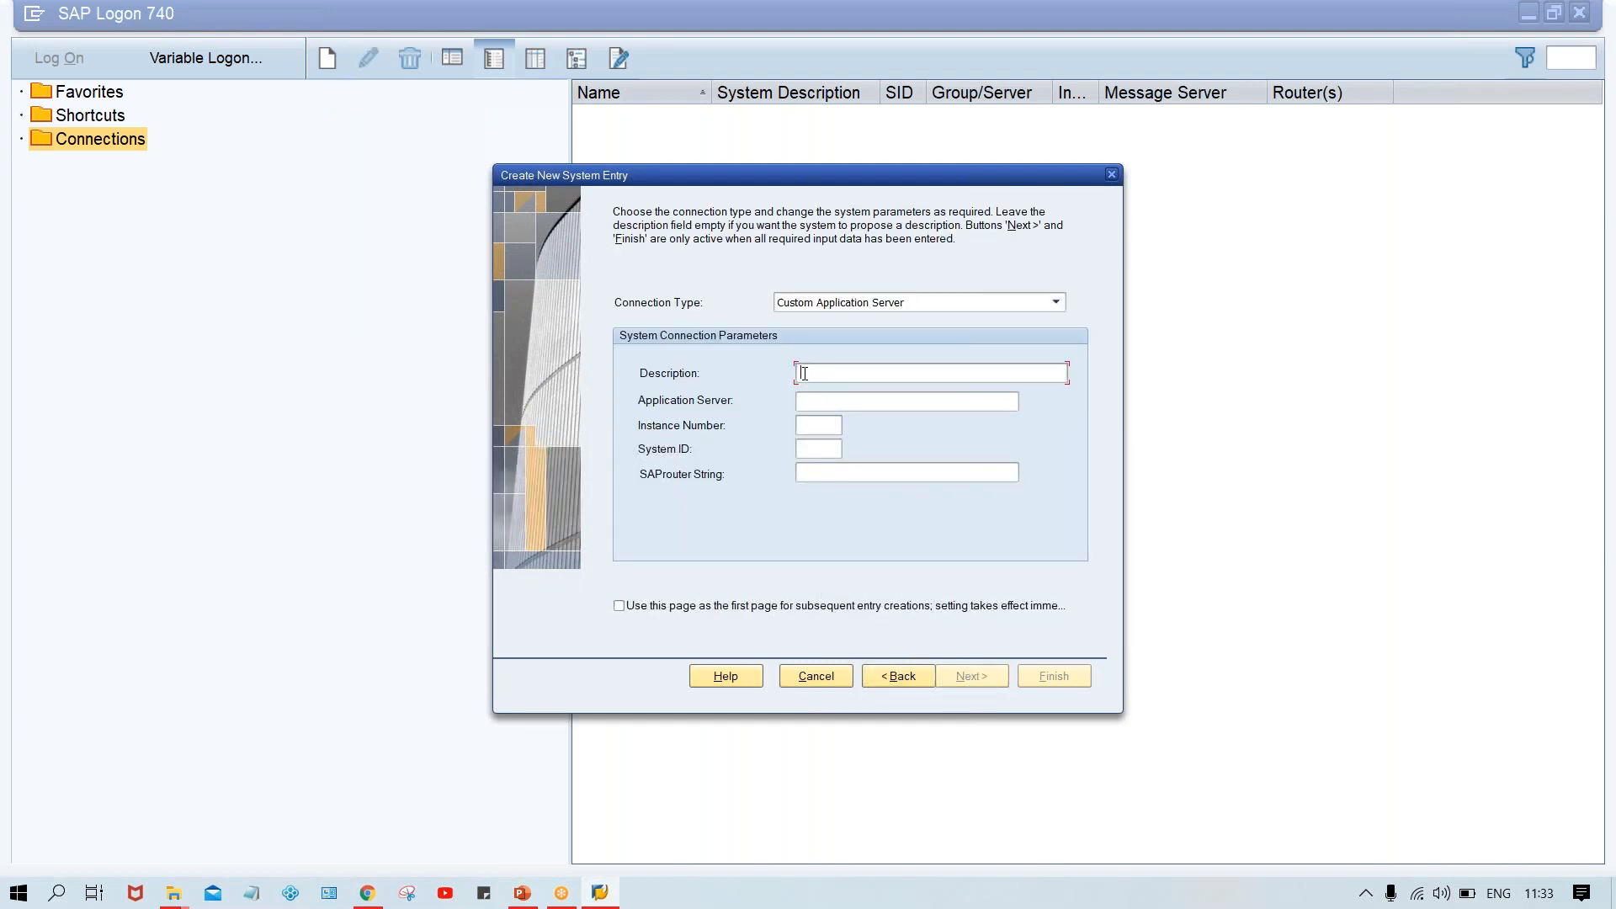
left_click(812, 410)
left_click(812, 428)
Step: Copy the description SAP FICO from the SAP Login Credentials e-mail into the new system entry
left_click(817, 372)
left_click(367, 895)
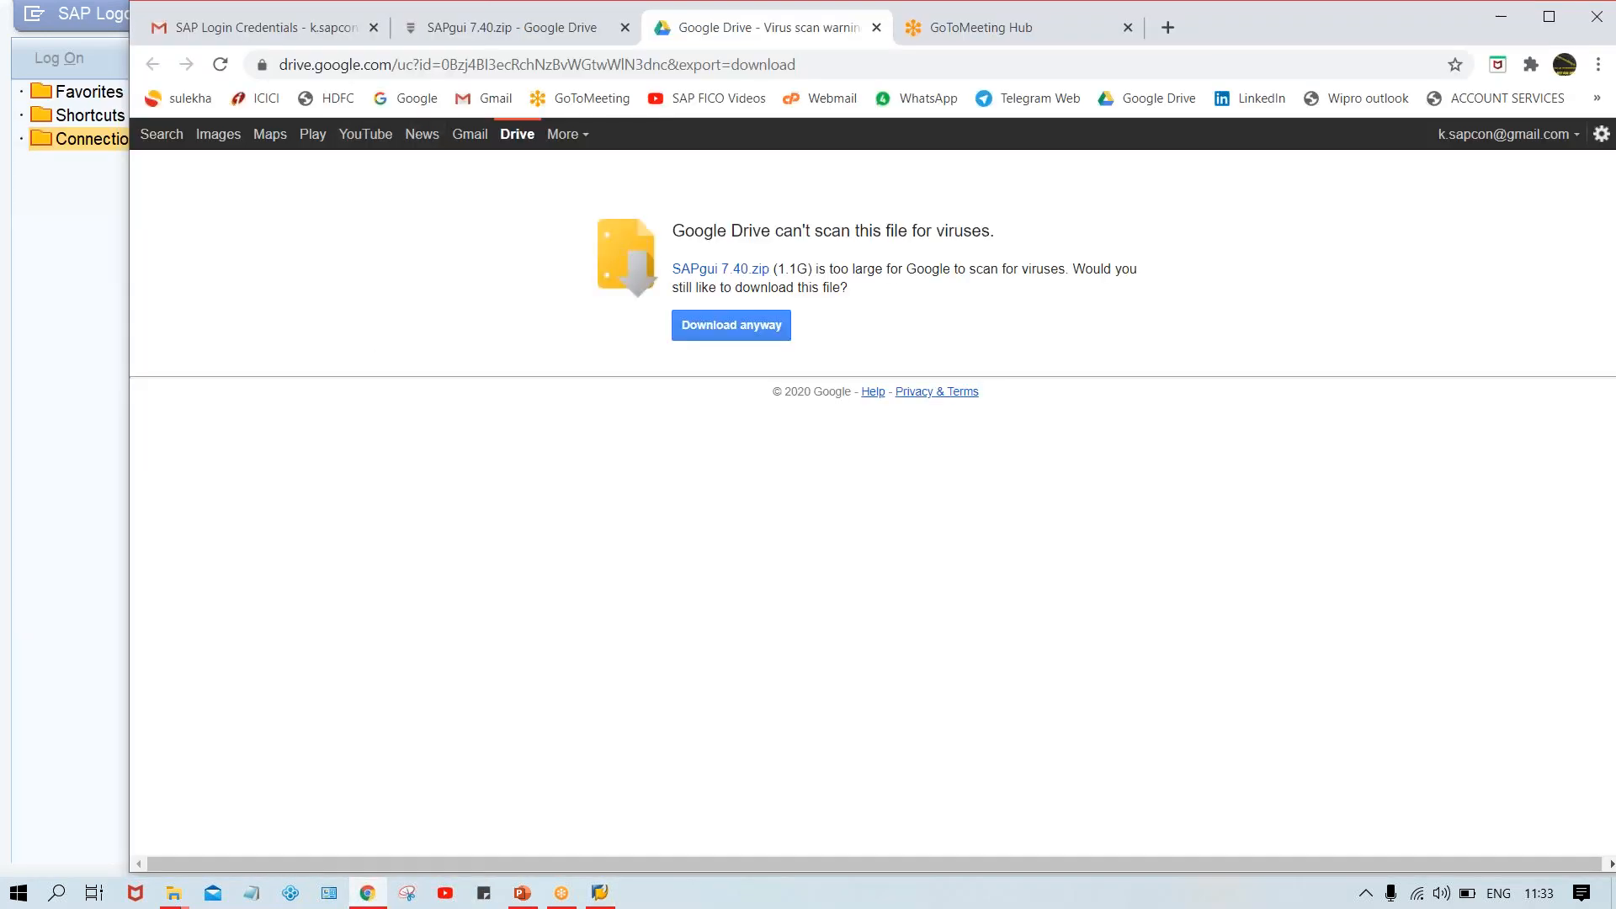
left_click(286, 27)
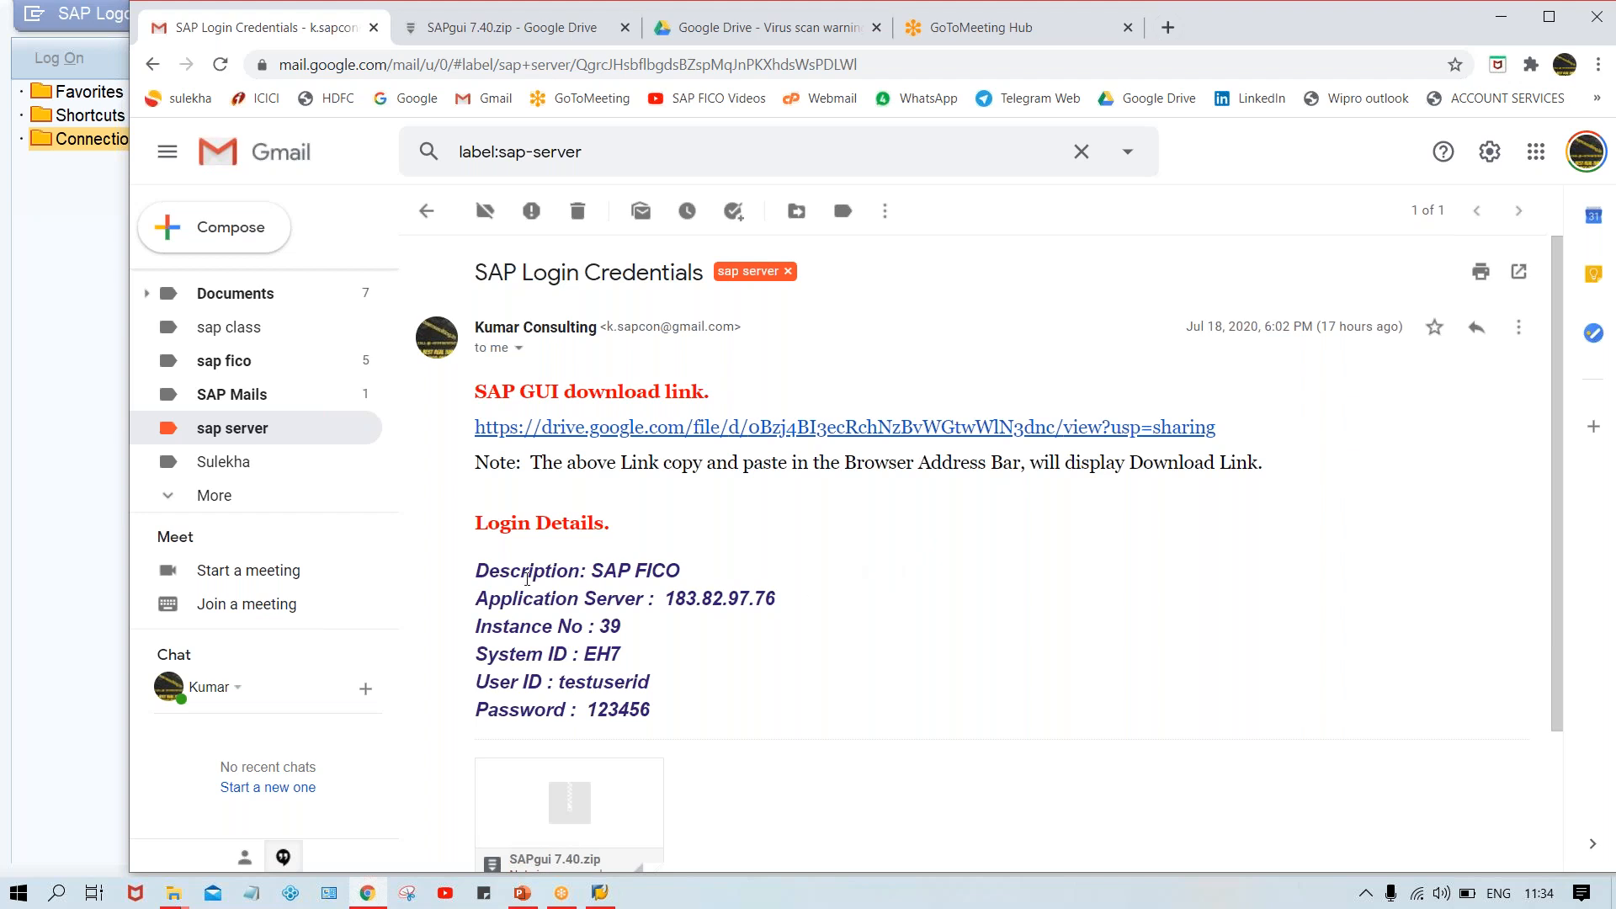
left_click_drag(684, 573, 594, 571)
key("ctrl+c")
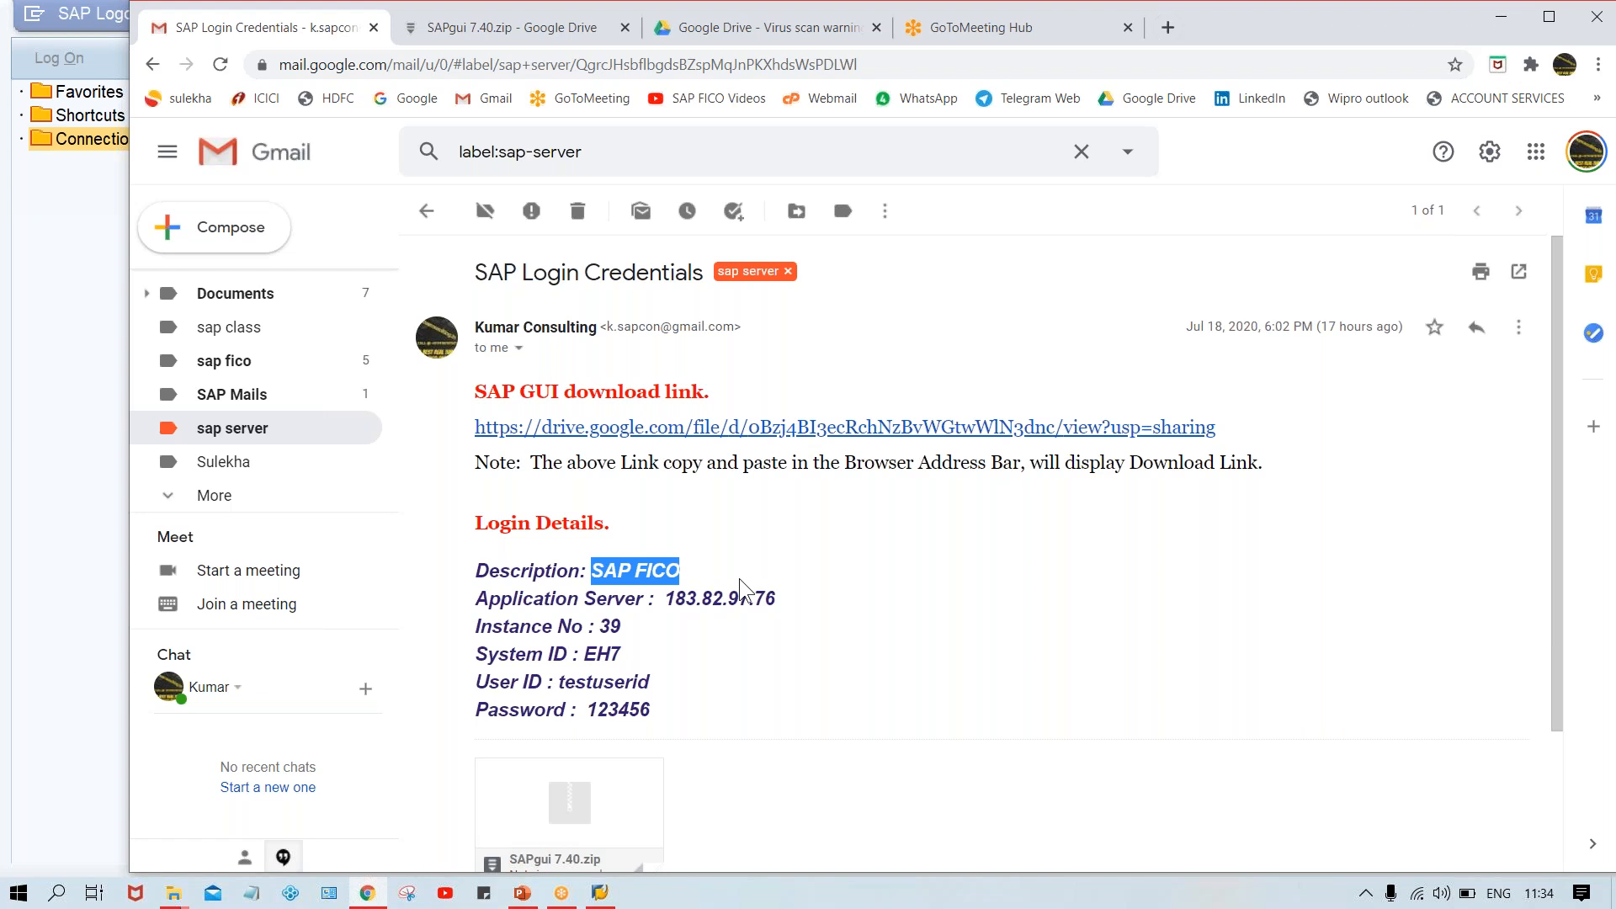
left_click(599, 895)
key("ctrl+v")
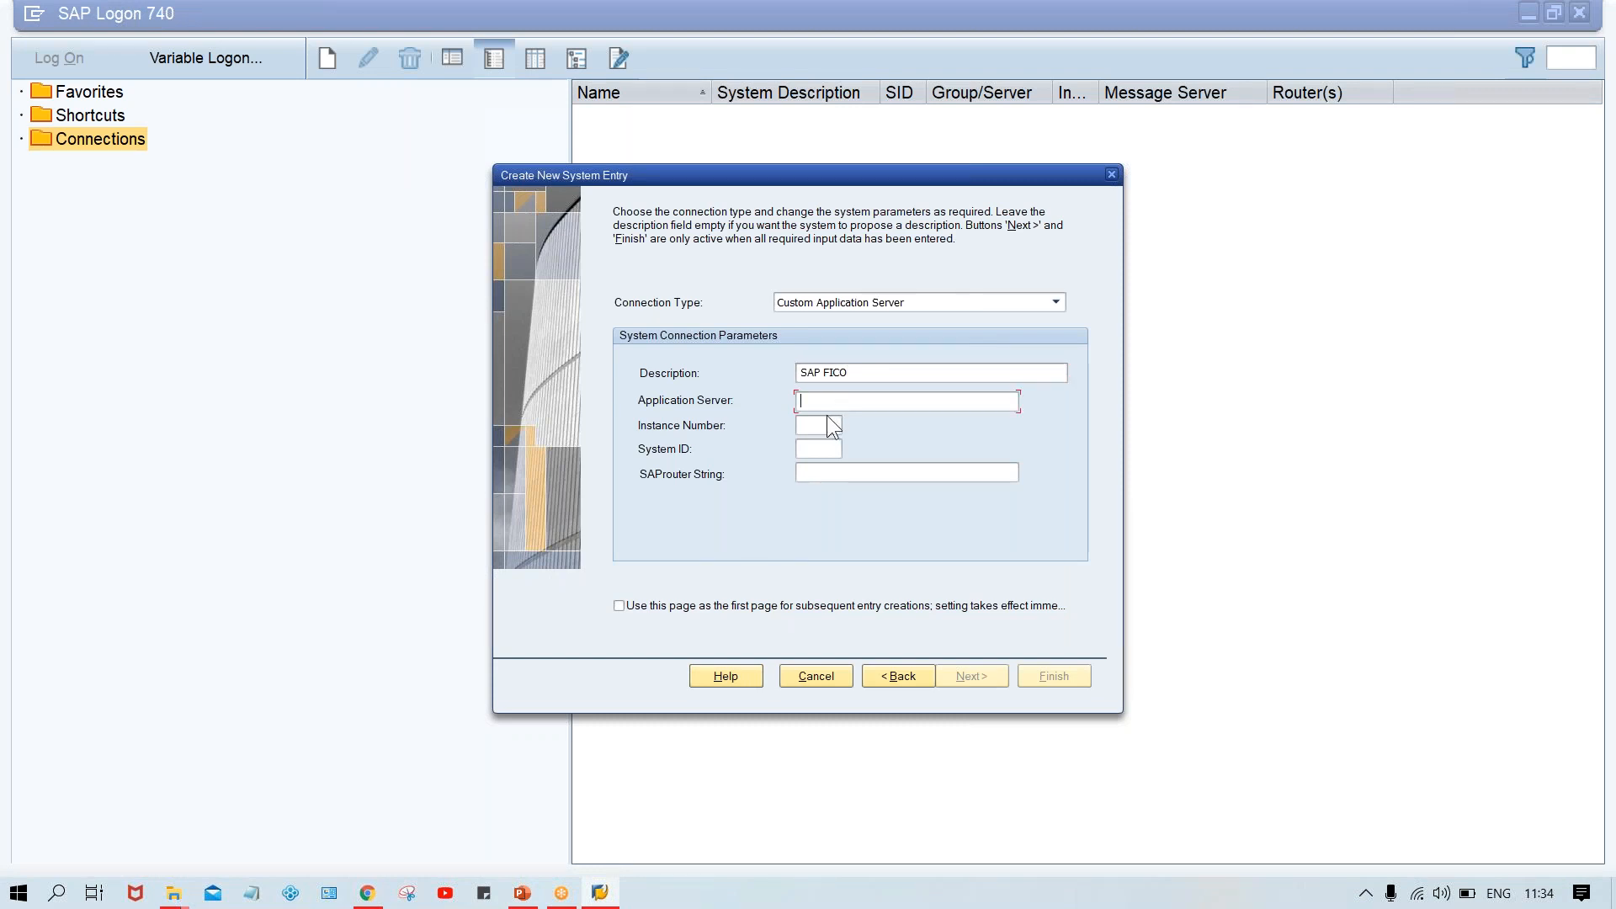
left_click(870, 376)
Step: Copy the application server address 183.82.97.76 from the SAP Login Credentials e-mail into the new system entry
left_click(828, 401)
mouse_move(367, 896)
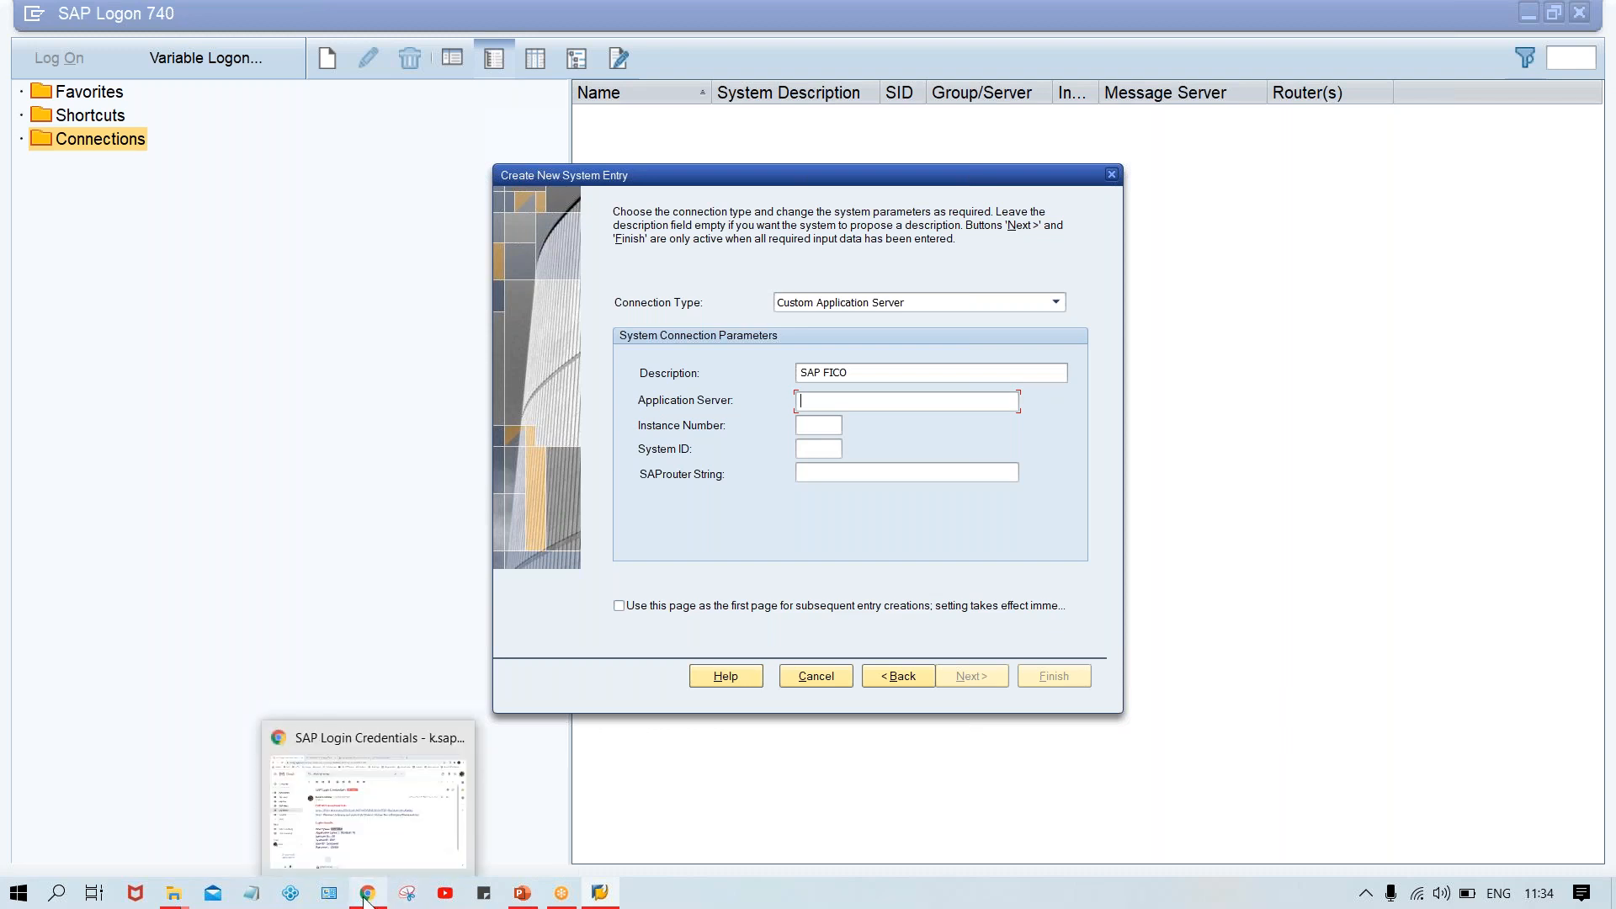
left_click(399, 815)
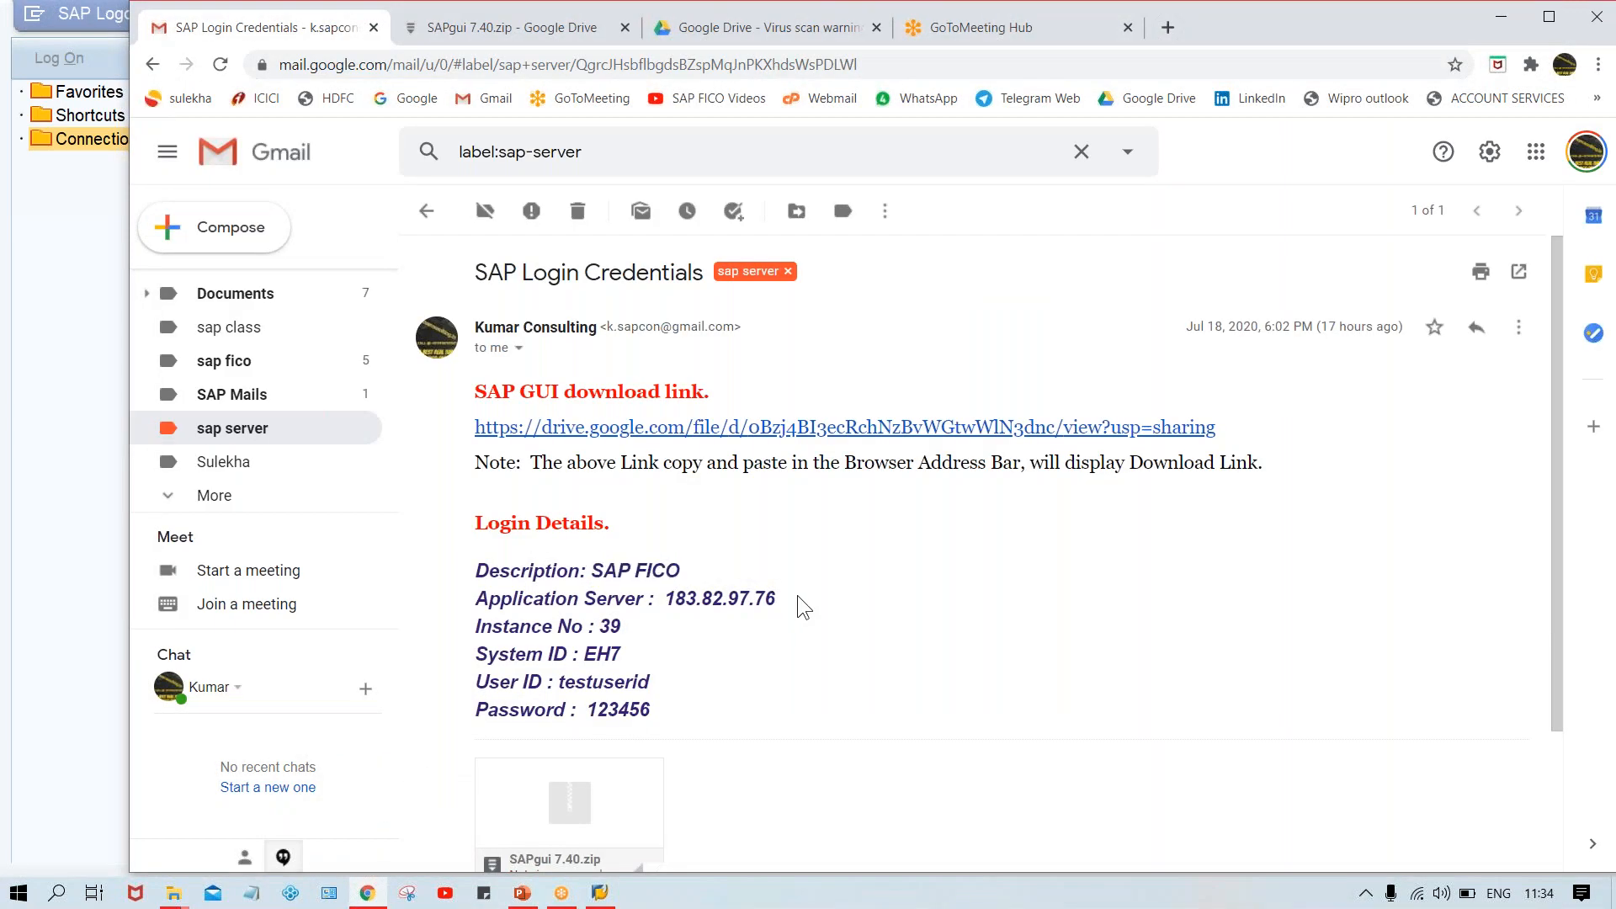
left_click_drag(796, 594, 663, 613)
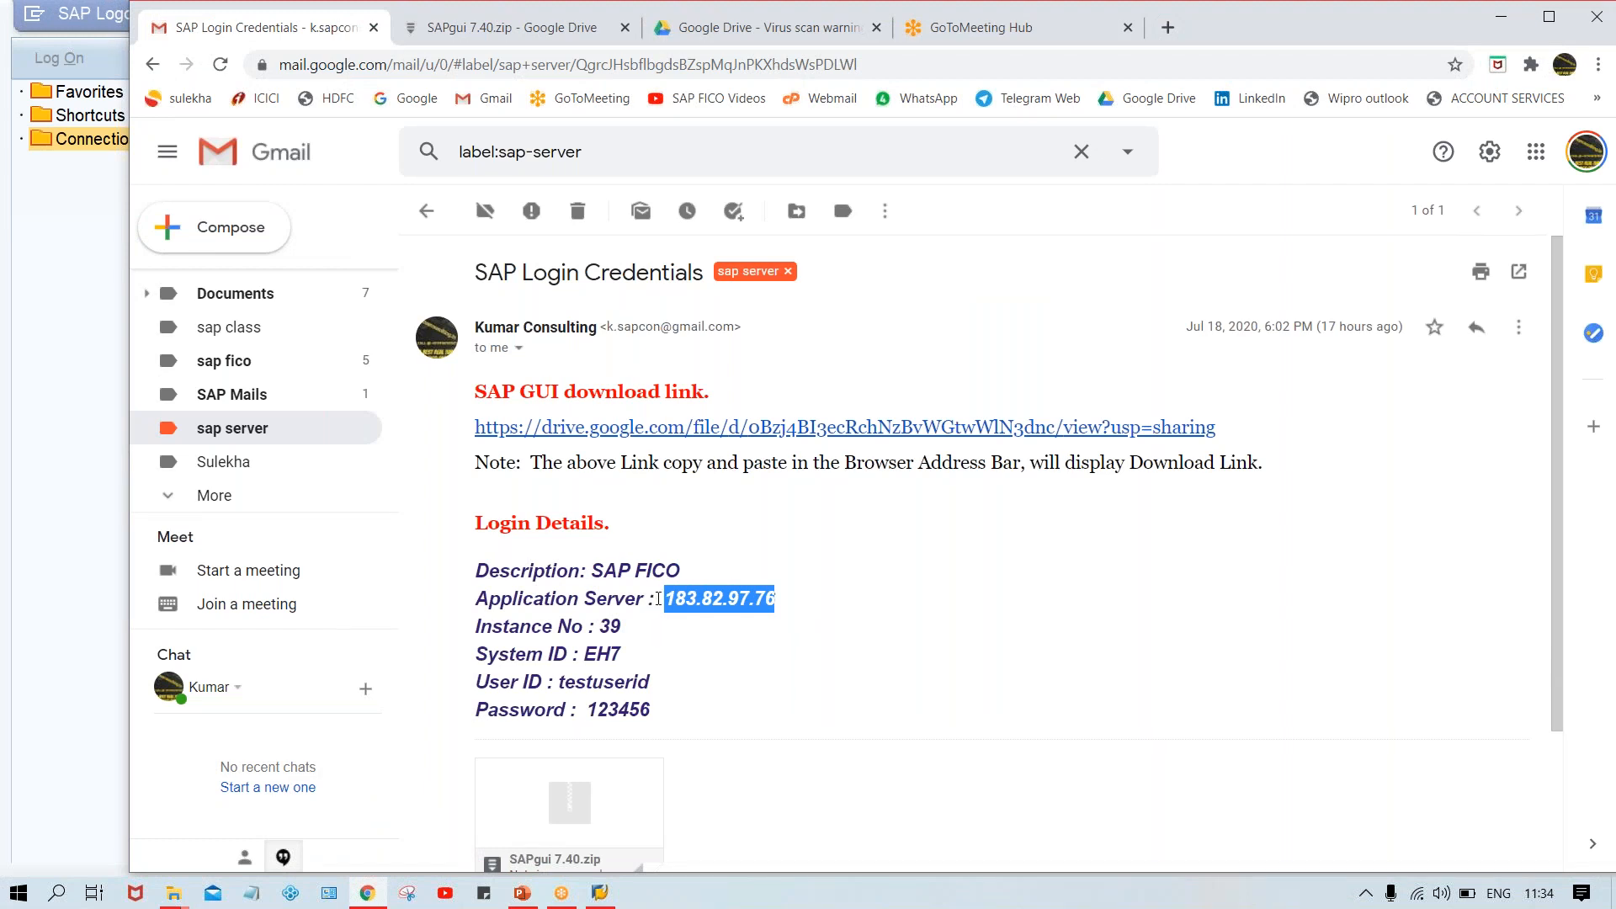
left_click(795, 604)
left_click_drag(776, 602, 664, 603)
left_click(783, 600)
left_click_drag(784, 598, 659, 599)
key("shift+Right")
right_click(744, 605)
left_click(811, 617)
left_click(601, 894)
left_click(871, 399)
key("ctrl+v")
left_click(826, 426)
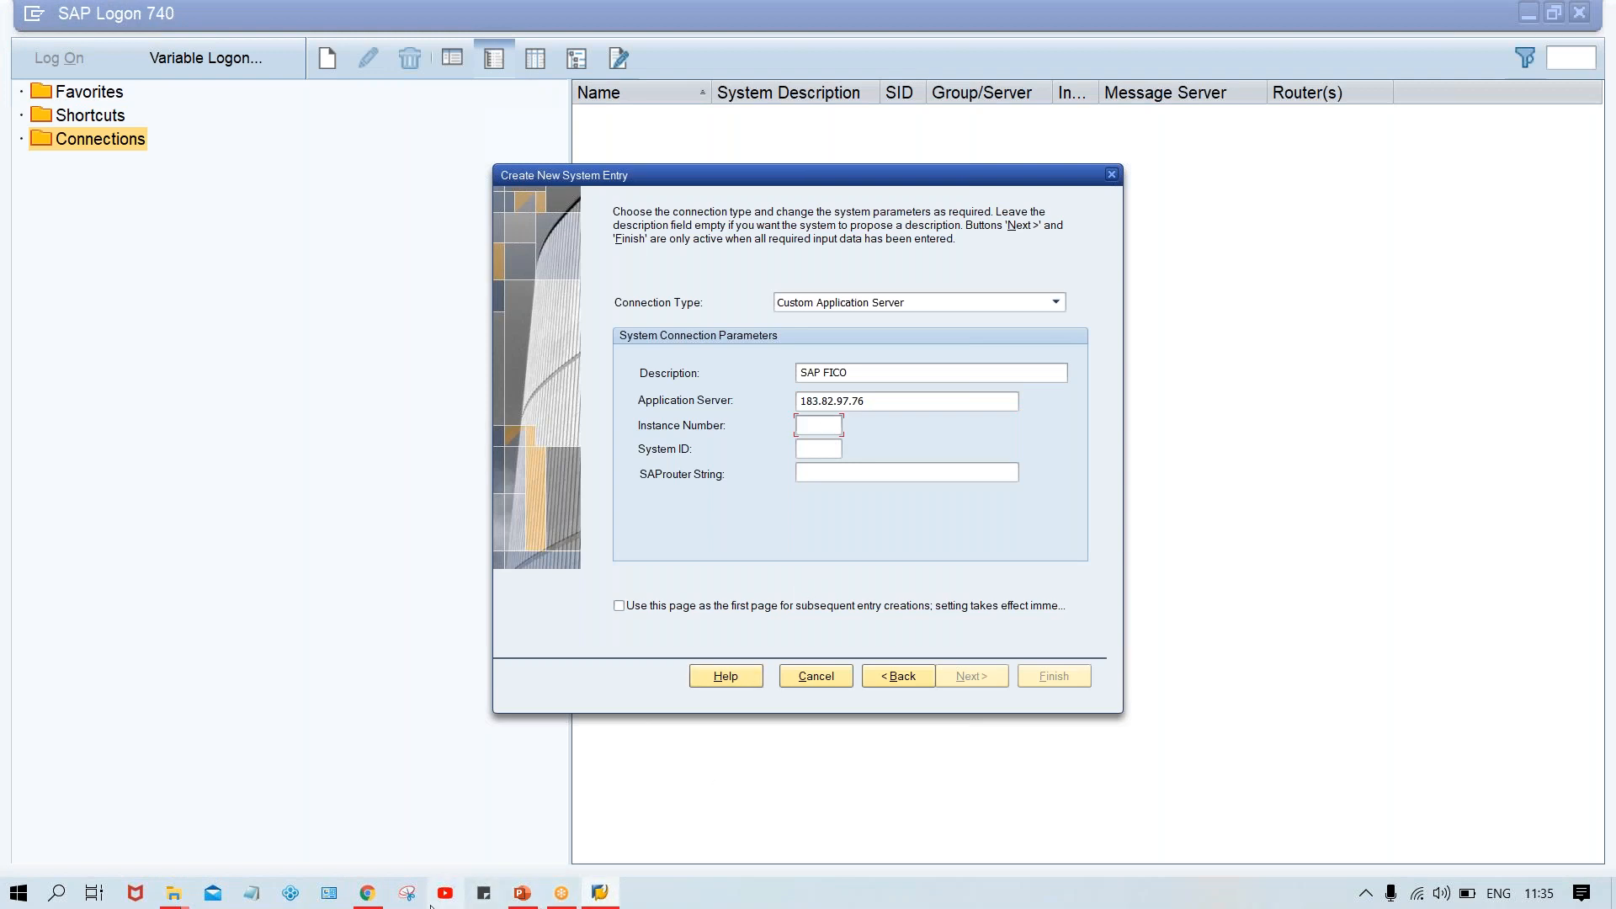
Step: Enter instance number 39 and system ID EH7 from the SAP Login Credentials e-mail into the new system entry
left_click(364, 901)
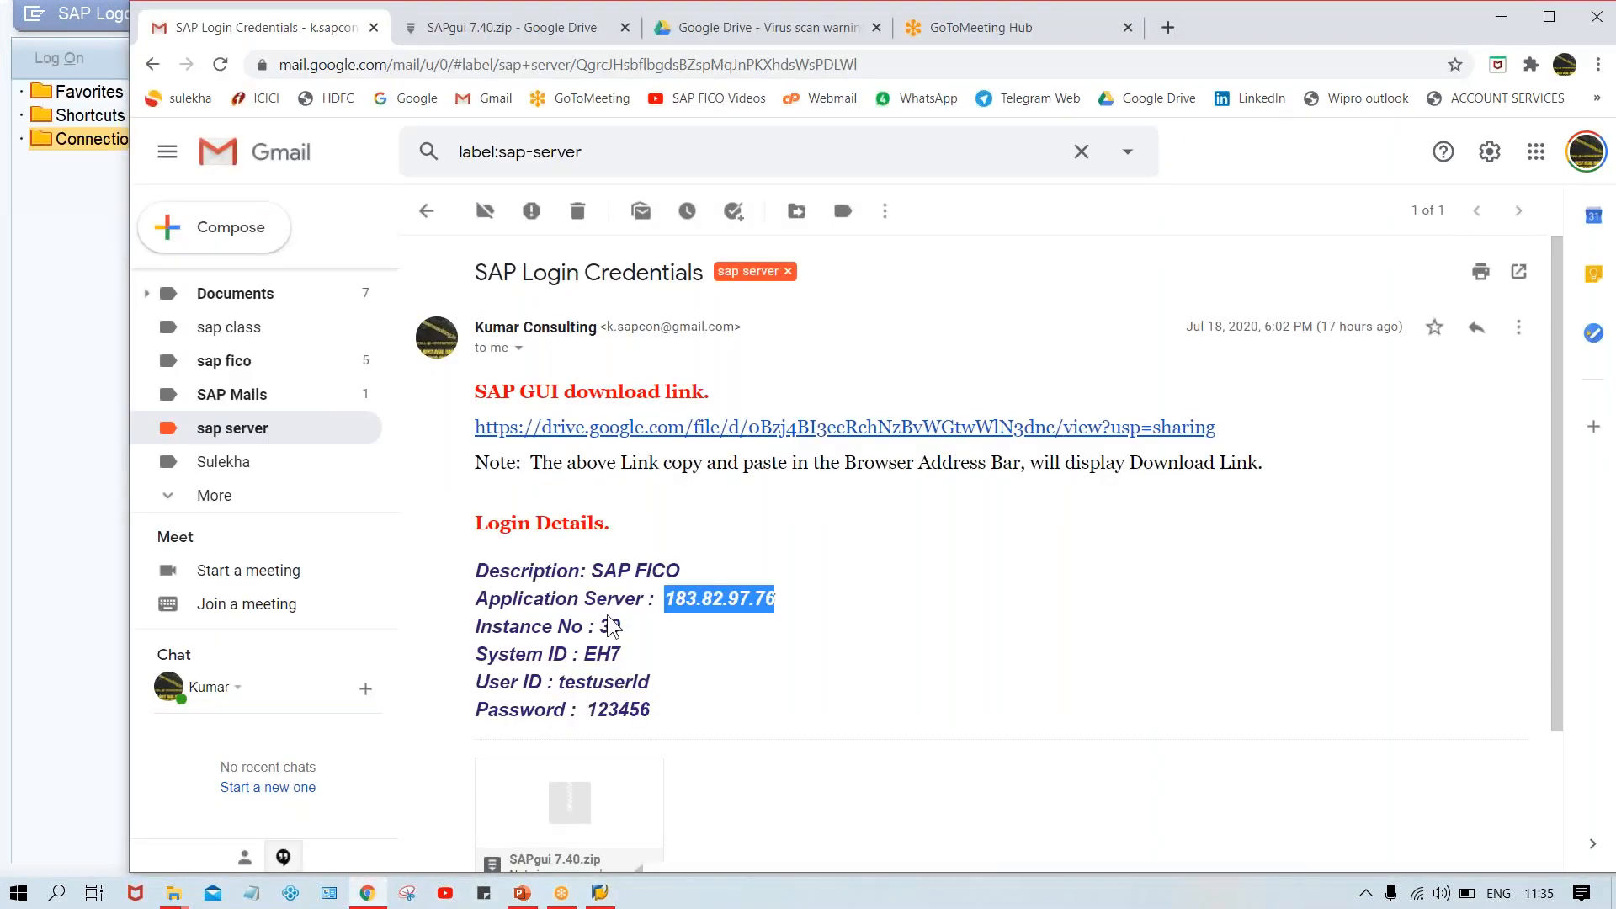
left_click(606, 627)
key("alt+Tab")
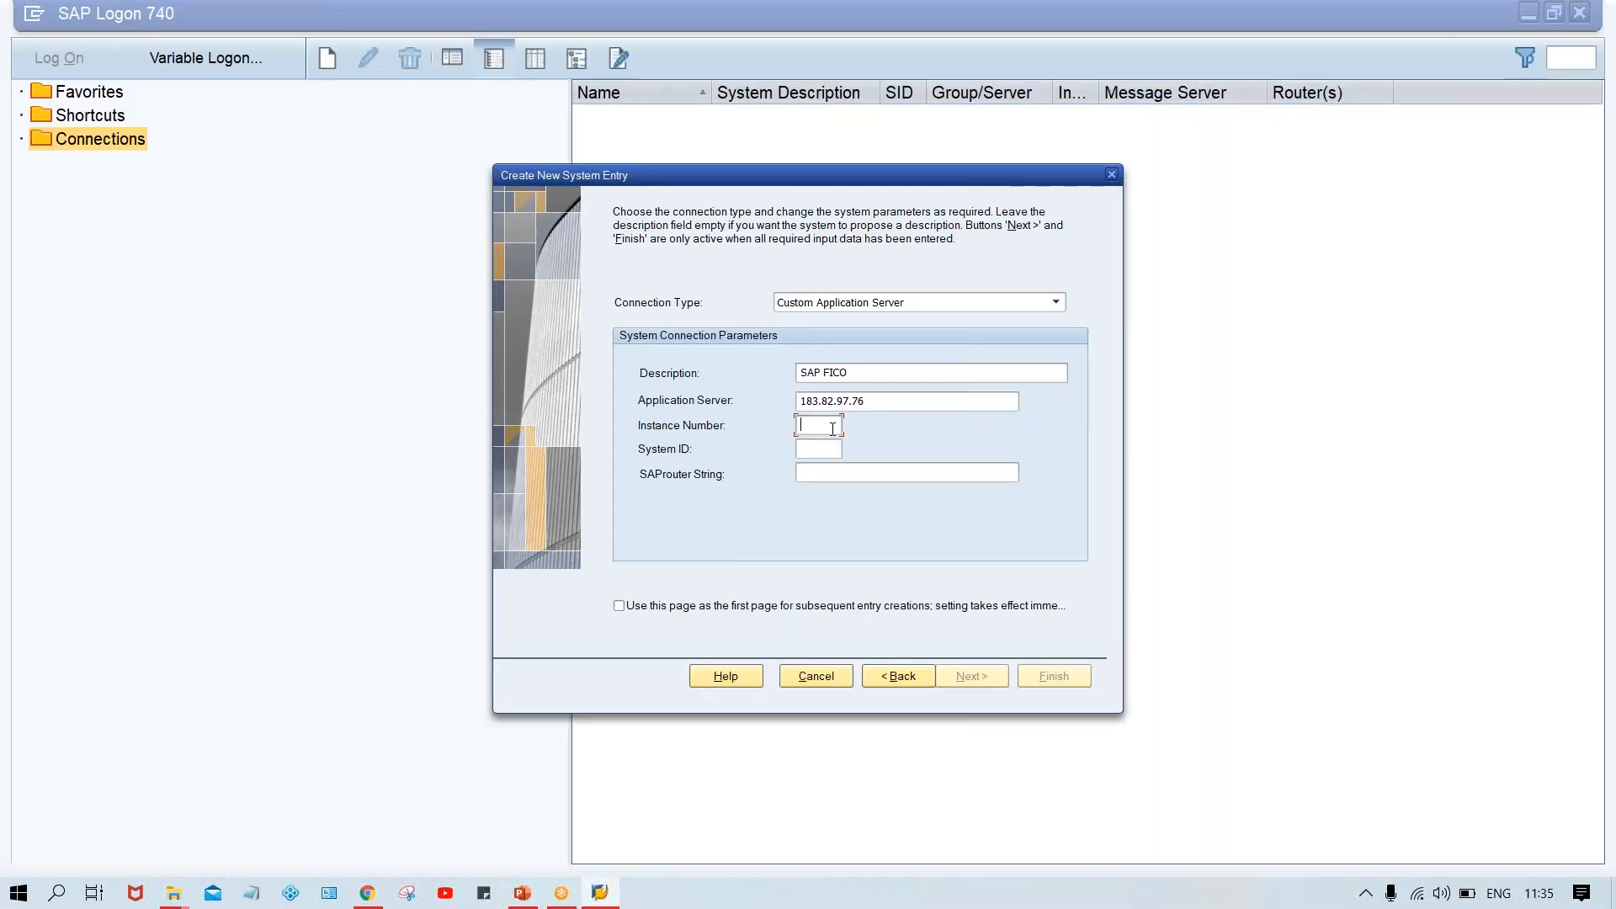
type("39")
key("Tab")
type("EH7")
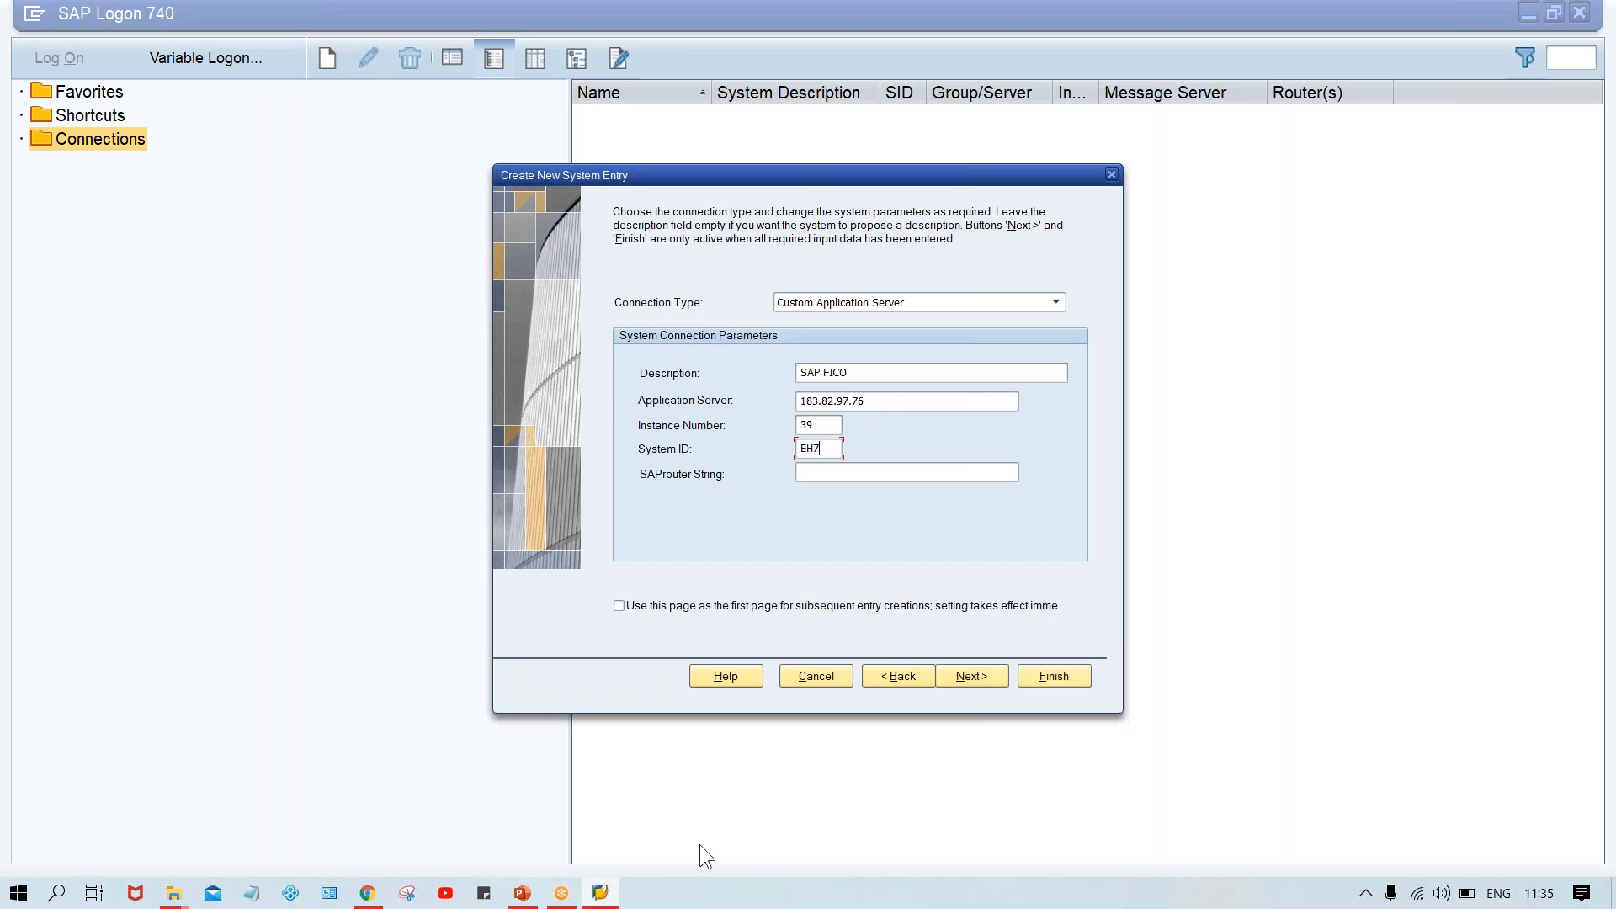
Step: Check the system ID against the e-mail and finish the SAP FICO system entry with the default network settings
left_click(367, 895)
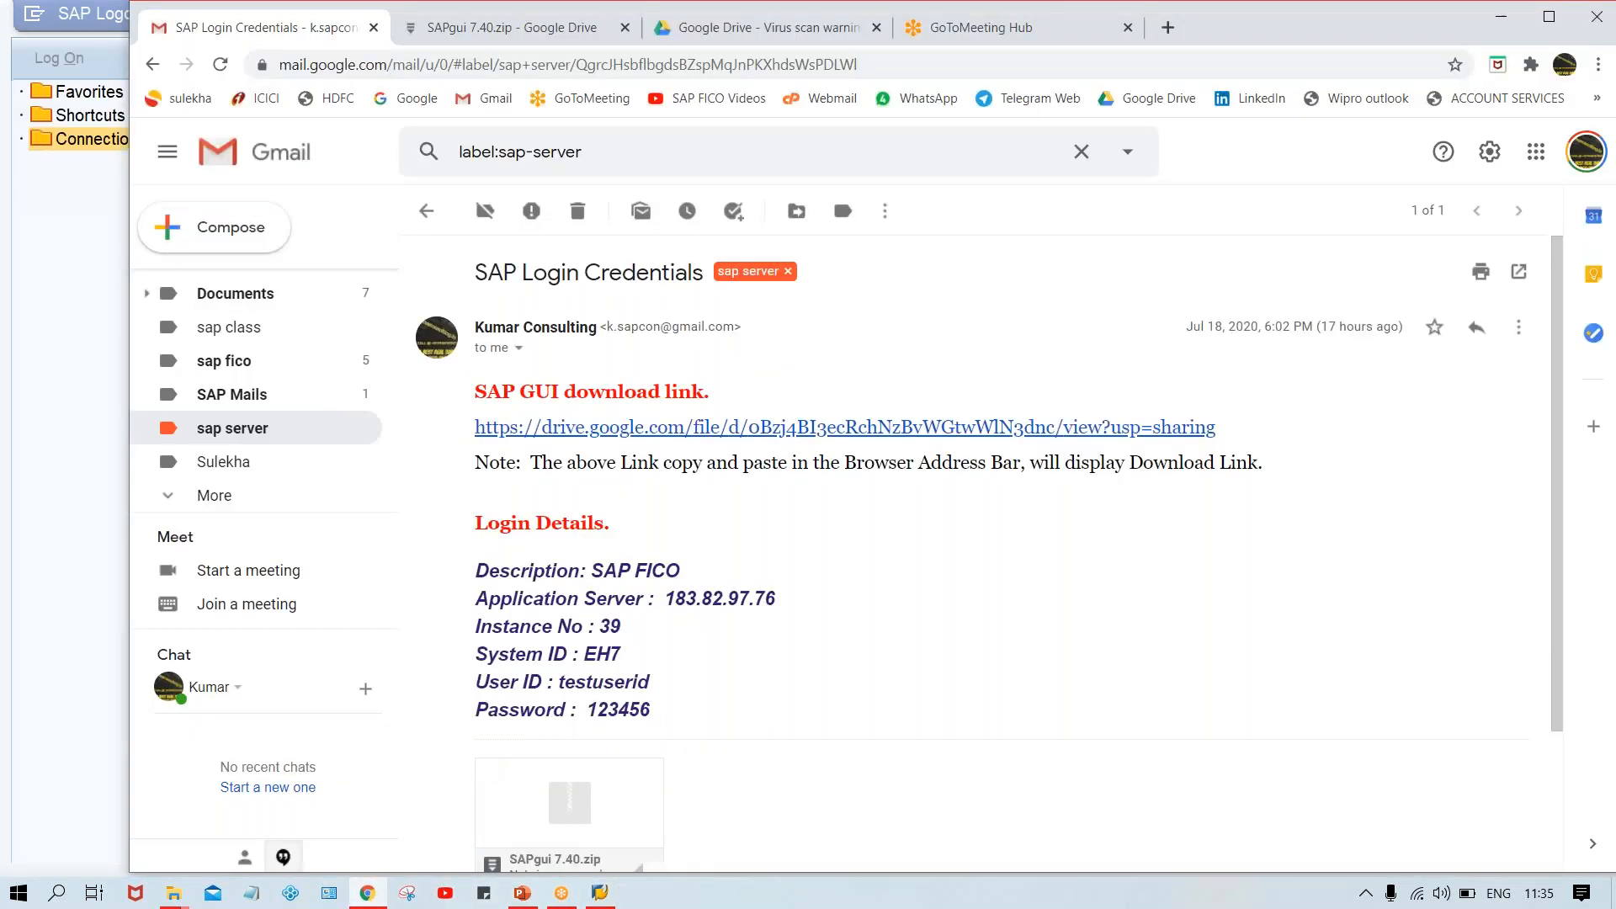
left_click(599, 894)
left_click(840, 452)
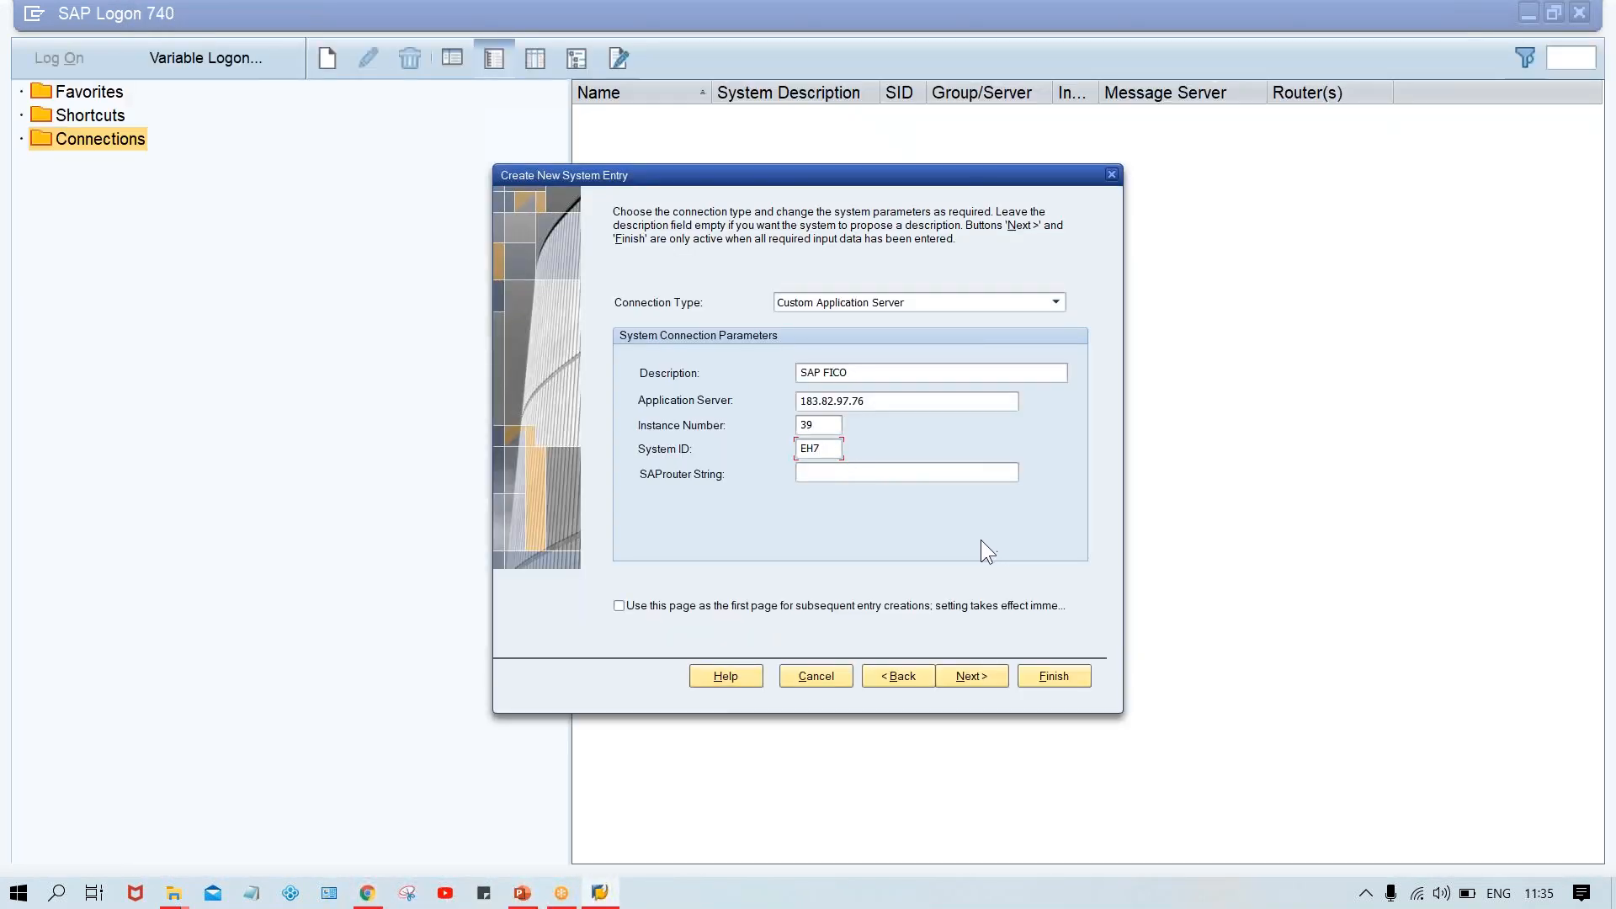
left_click(965, 676)
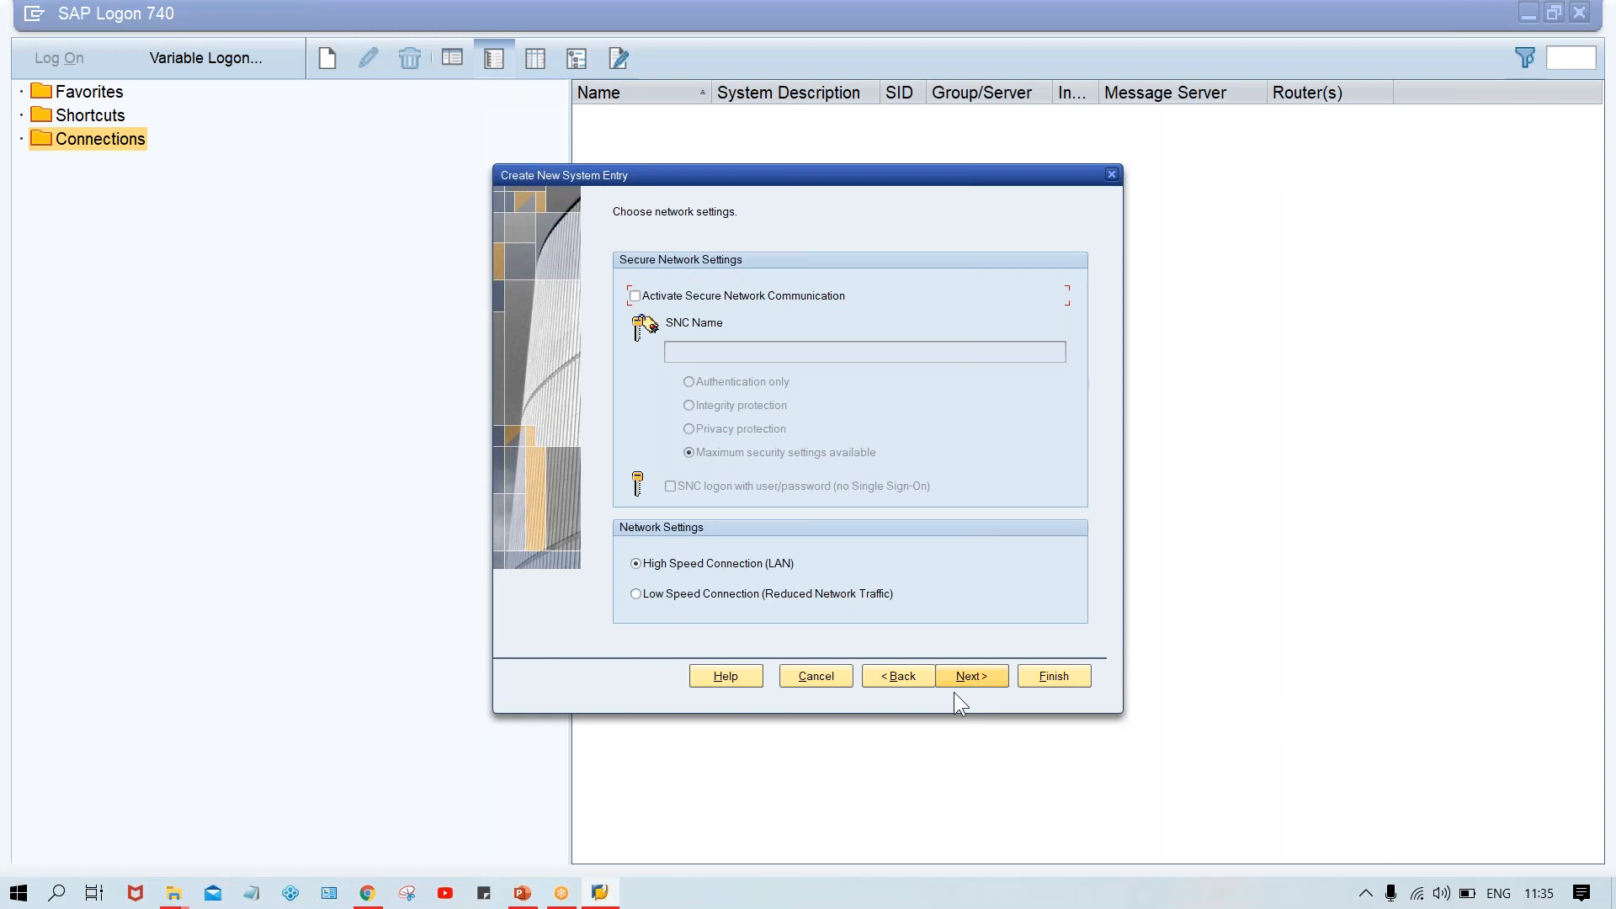
left_click(1056, 677)
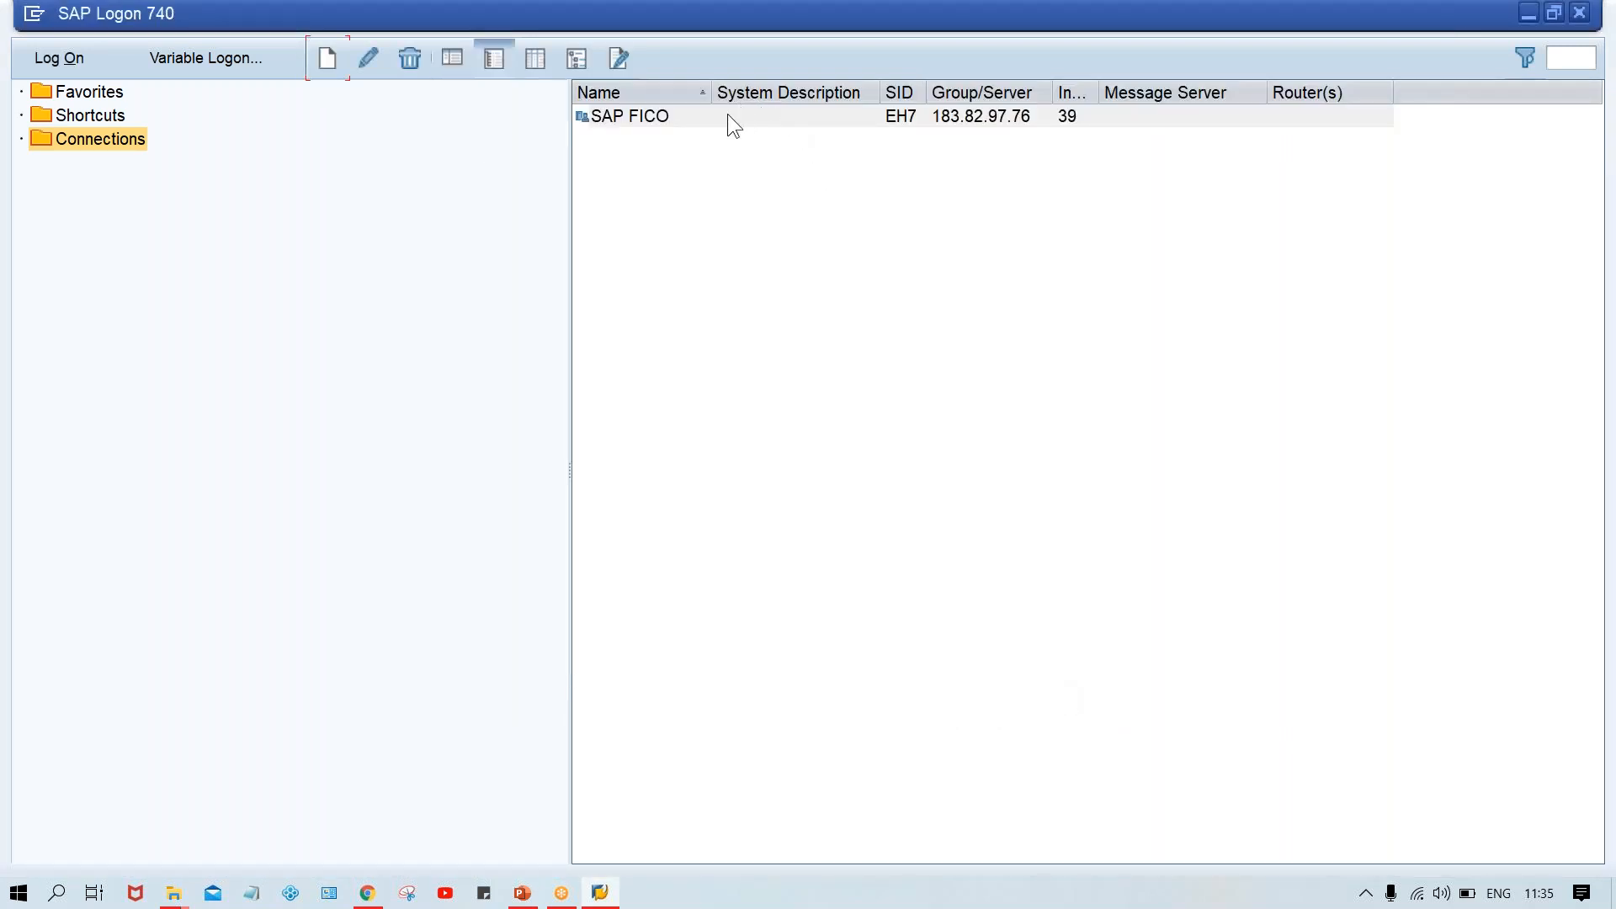
Step: Open the logon screen of the SAP FICO connection and maximize its window
left_click(713, 125)
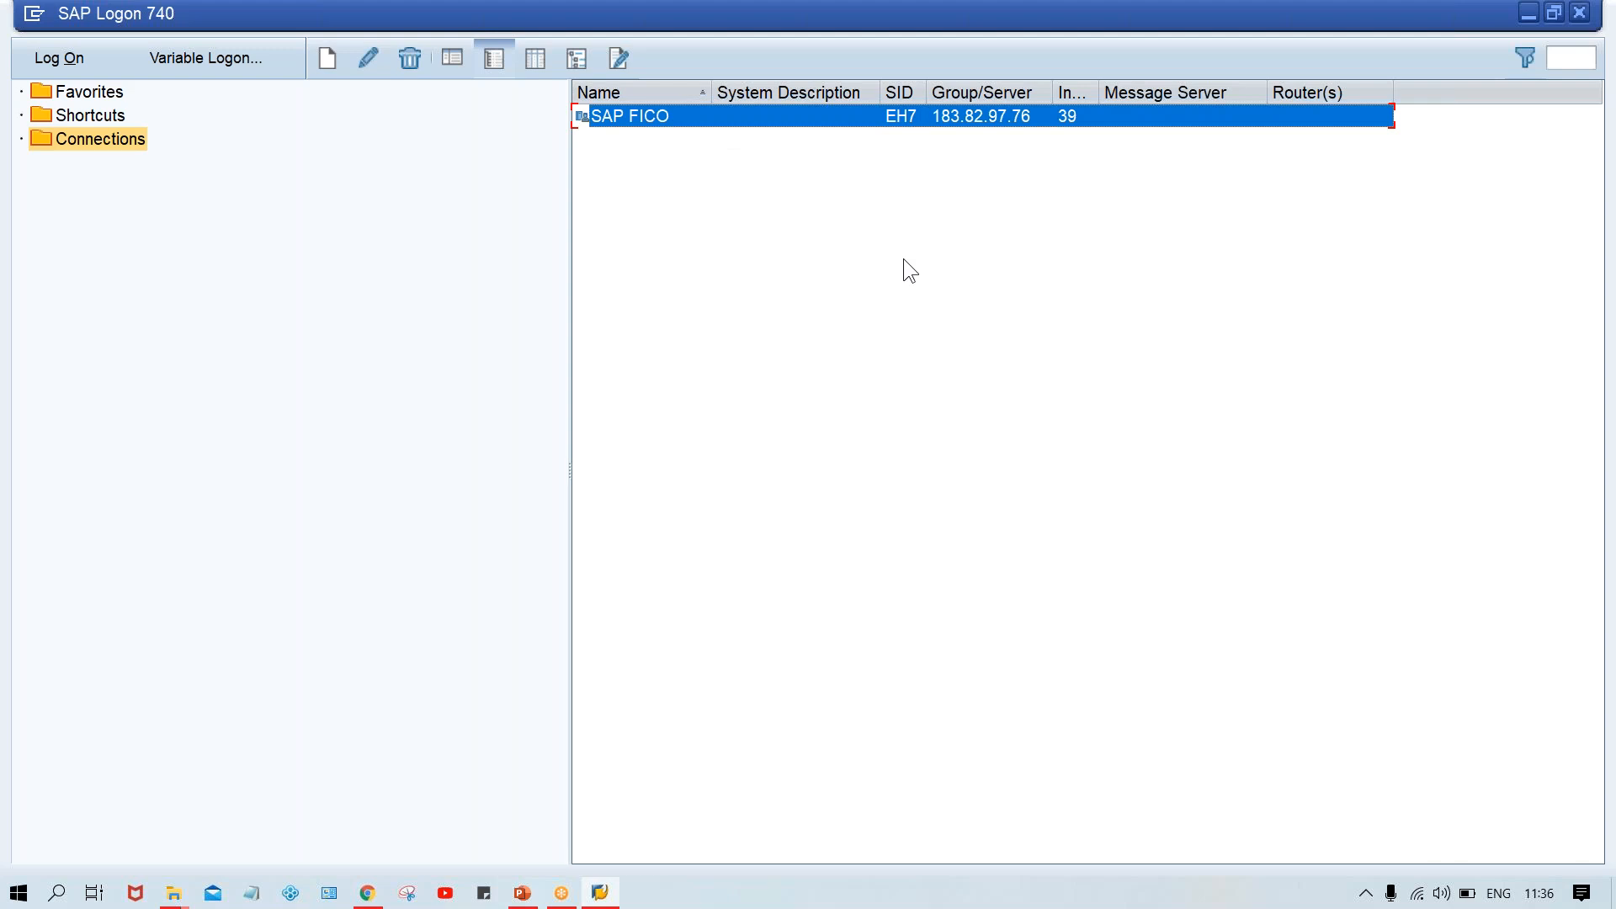
double_click(675, 115)
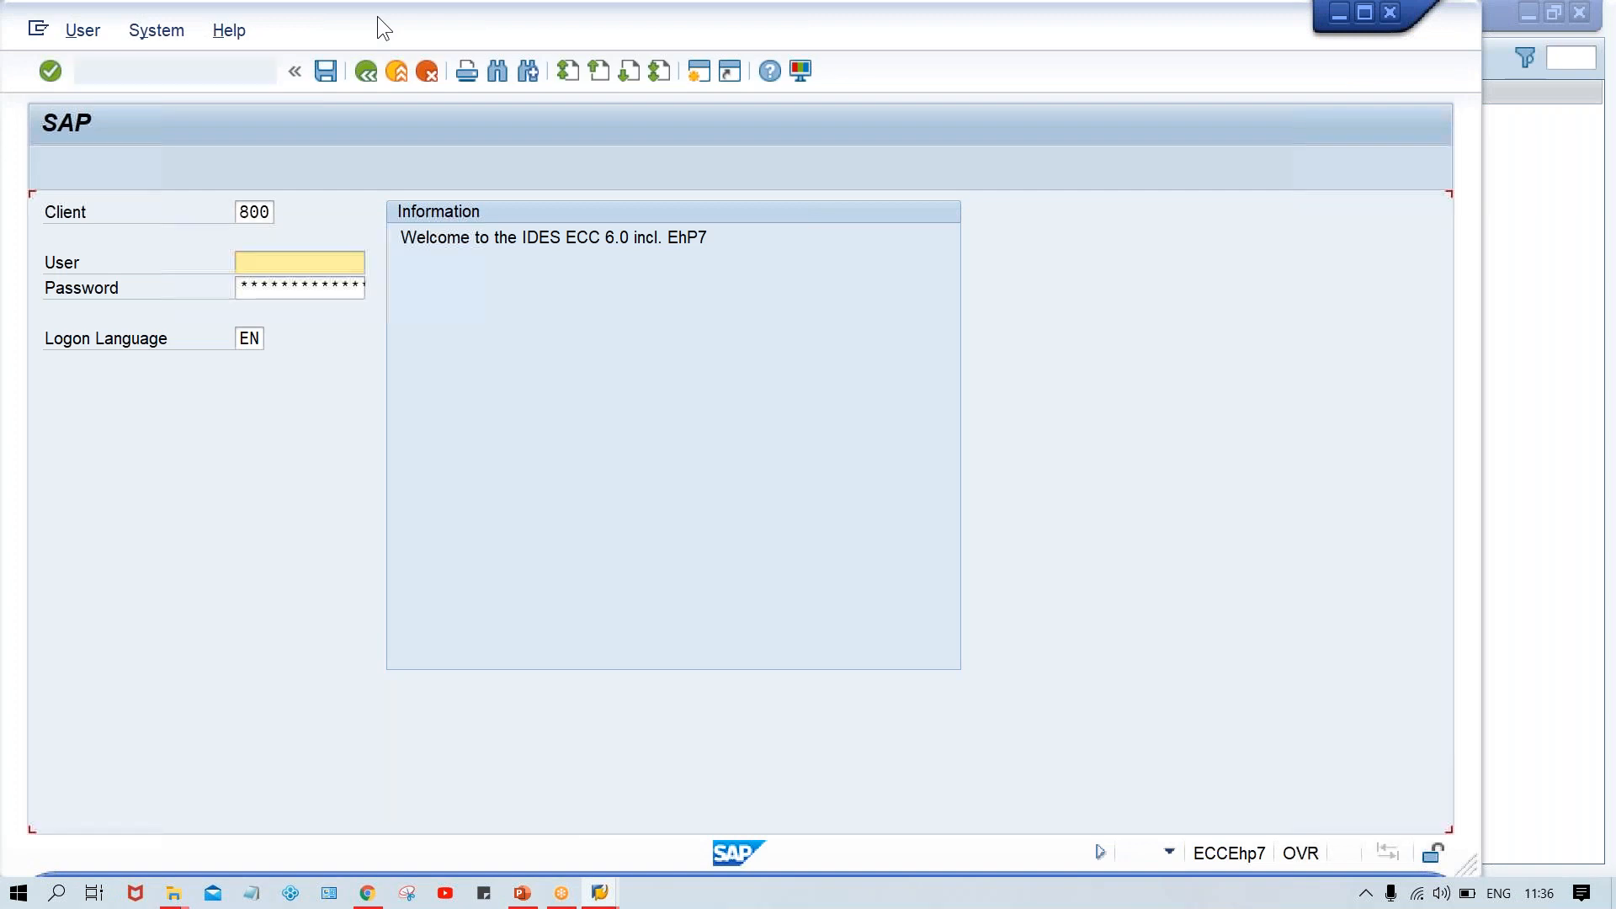
double_click(378, 17)
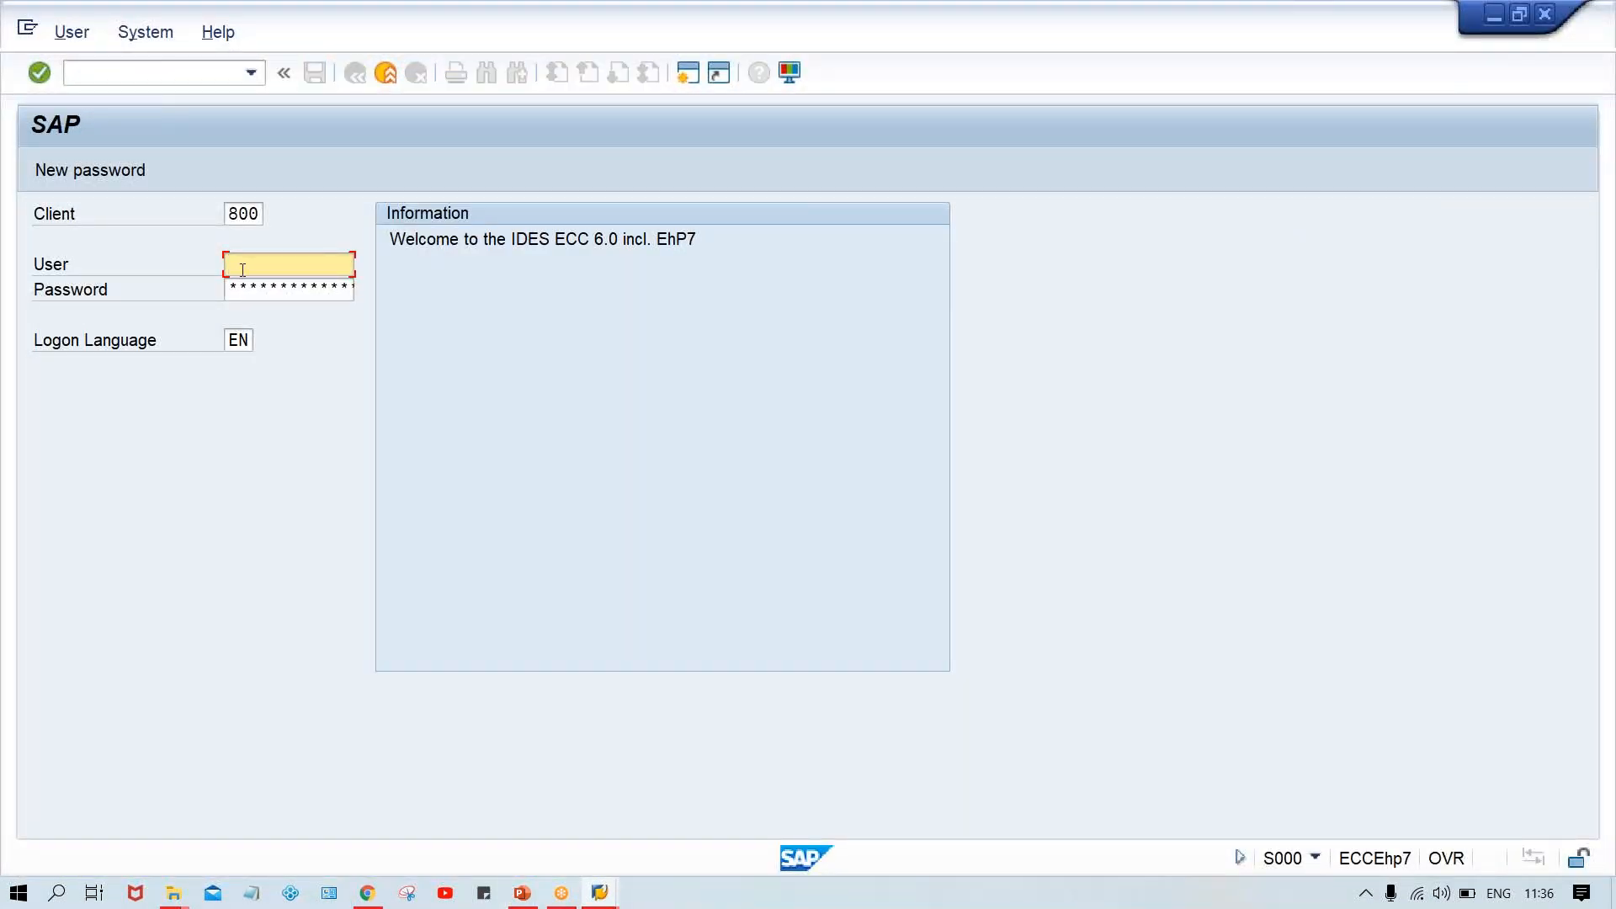
Step: Enter the user ID testuserid from the SAP Login Credentials e-mail on the SAP logon screen
left_click(367, 895)
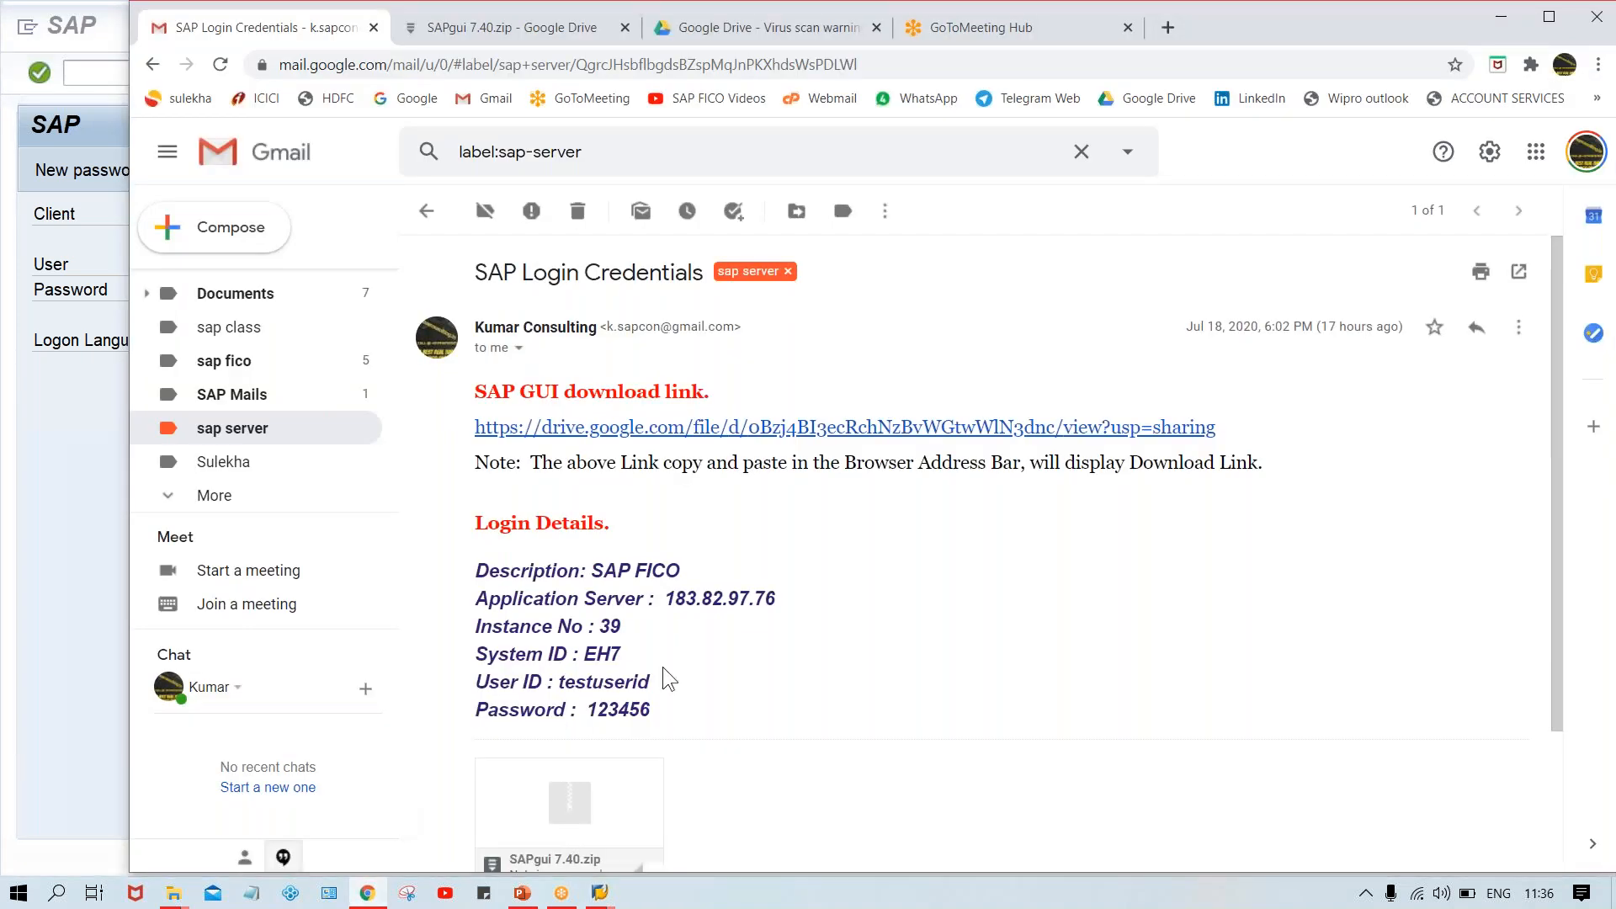
left_click_drag(649, 681, 560, 684)
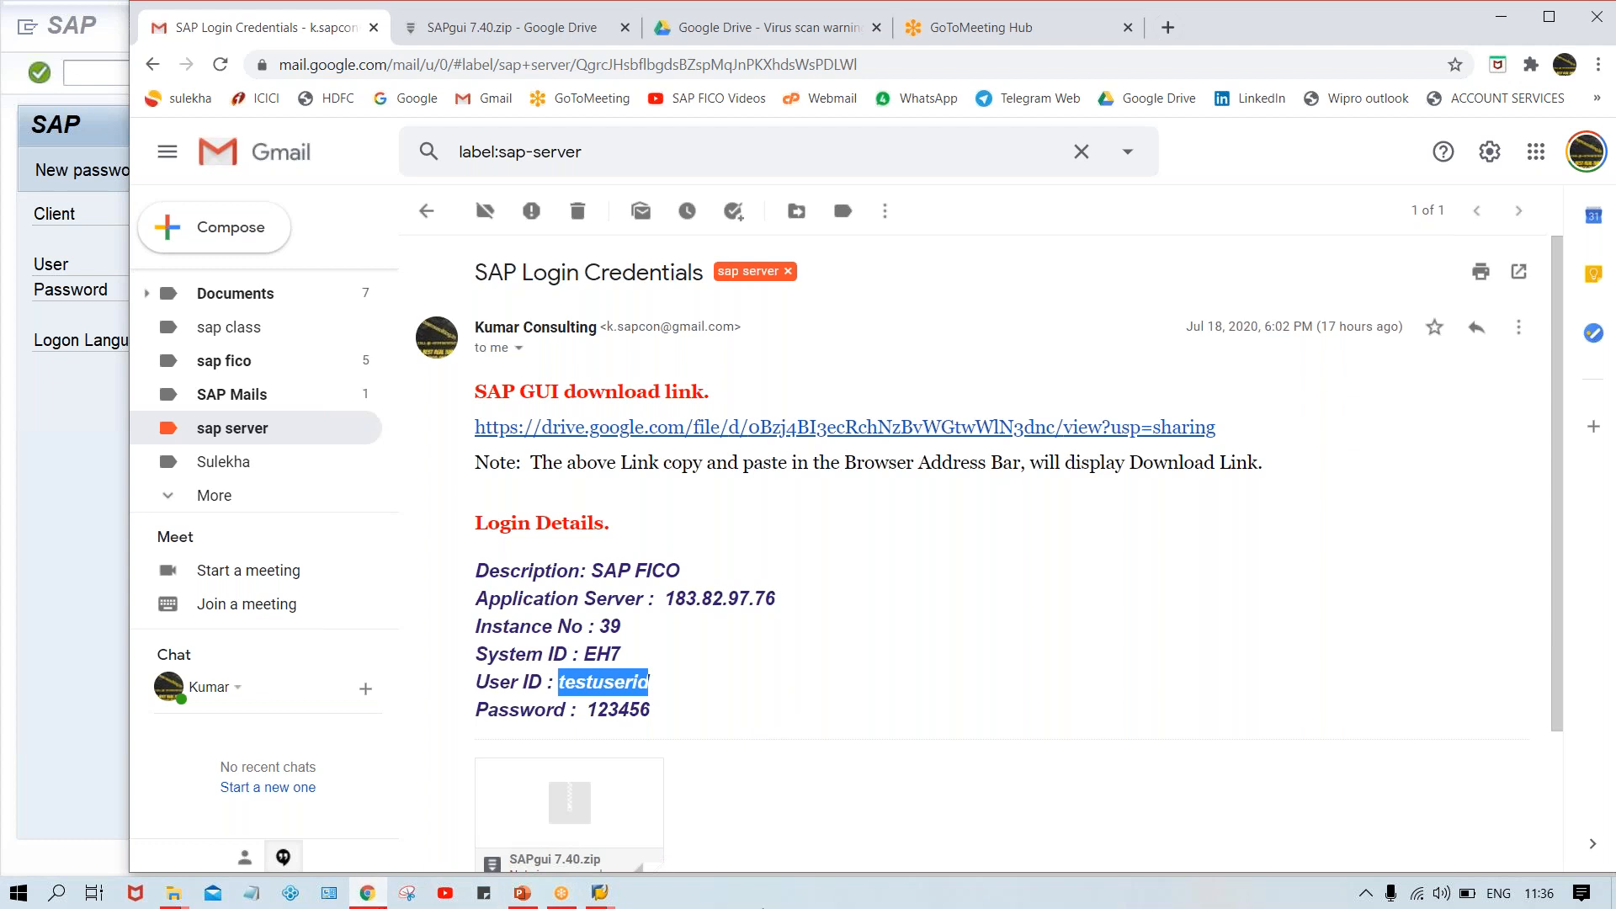
left_click(599, 893)
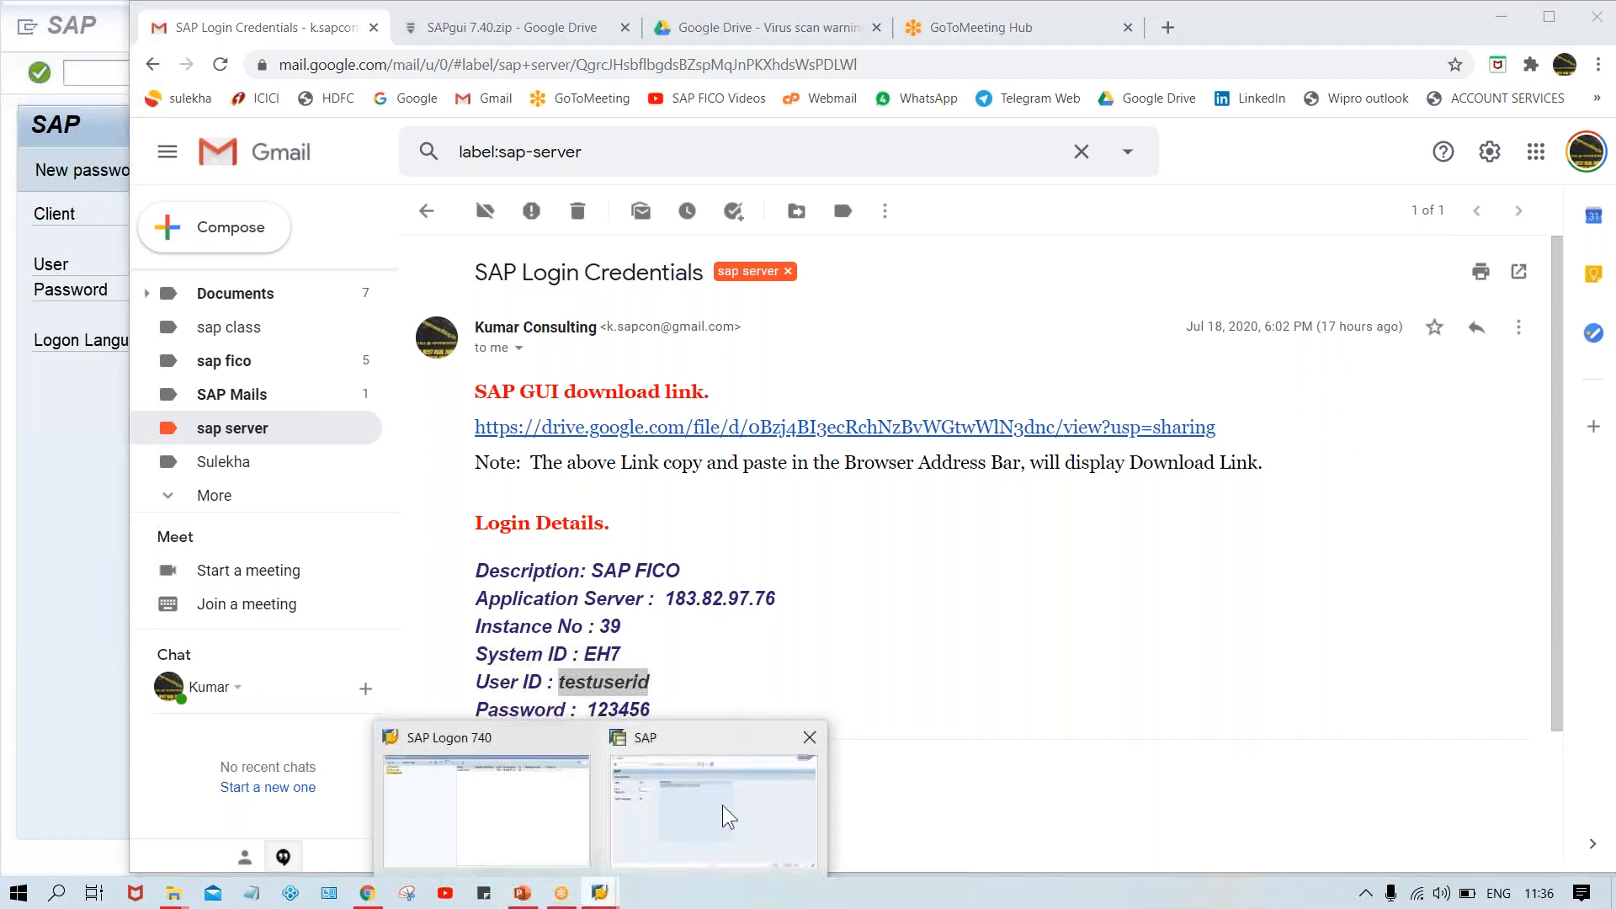
left_click(729, 800)
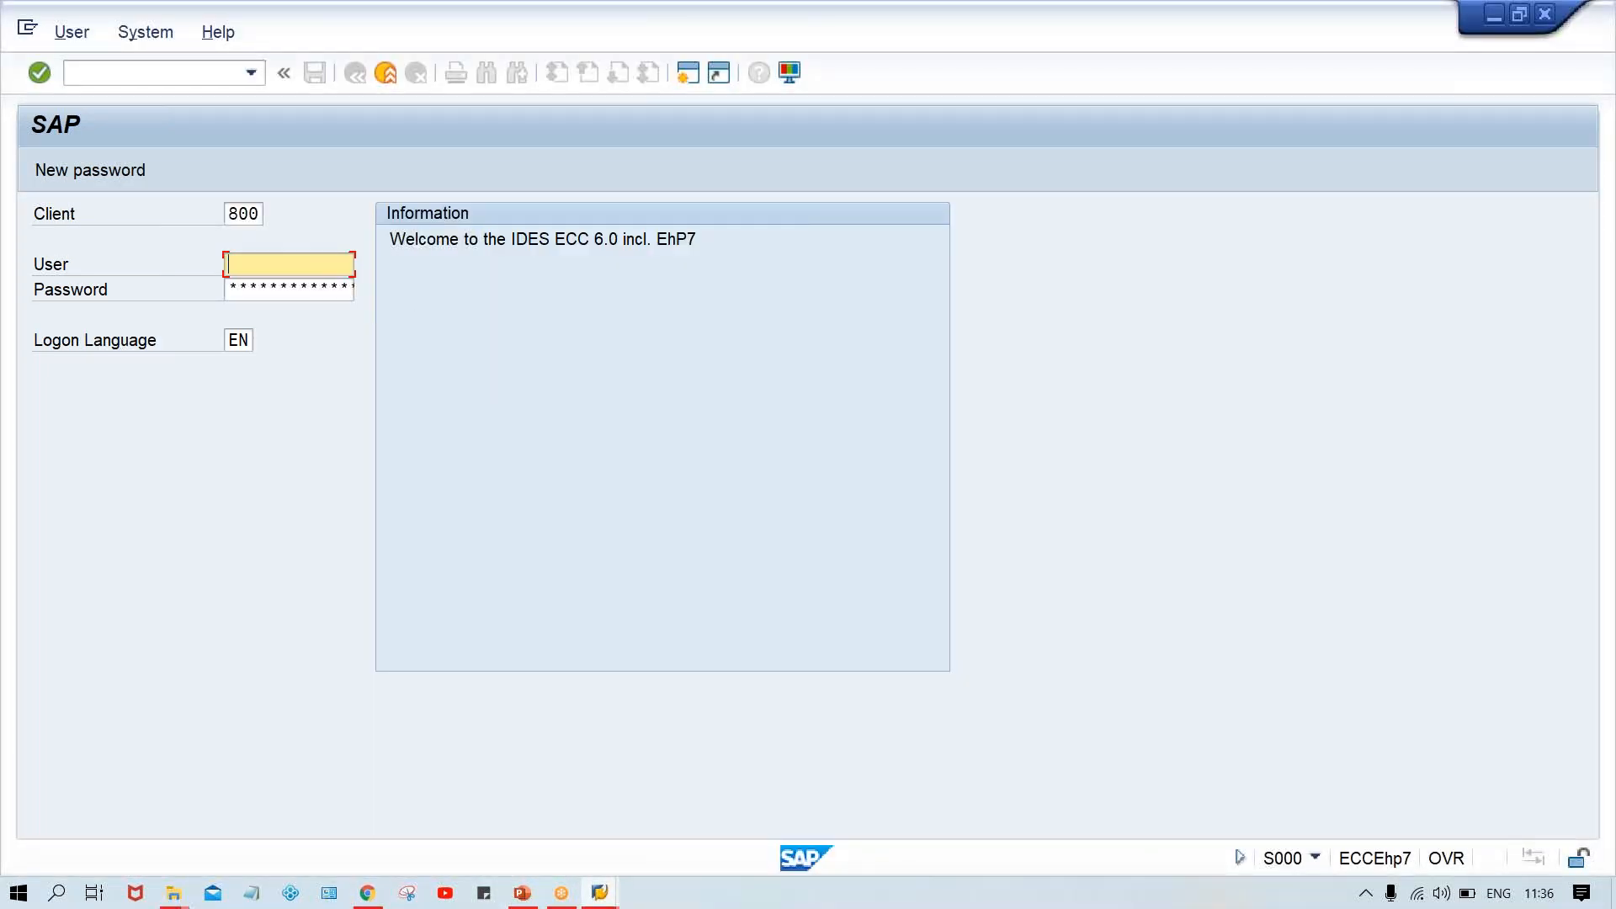
type("testuserid")
key("Tab")
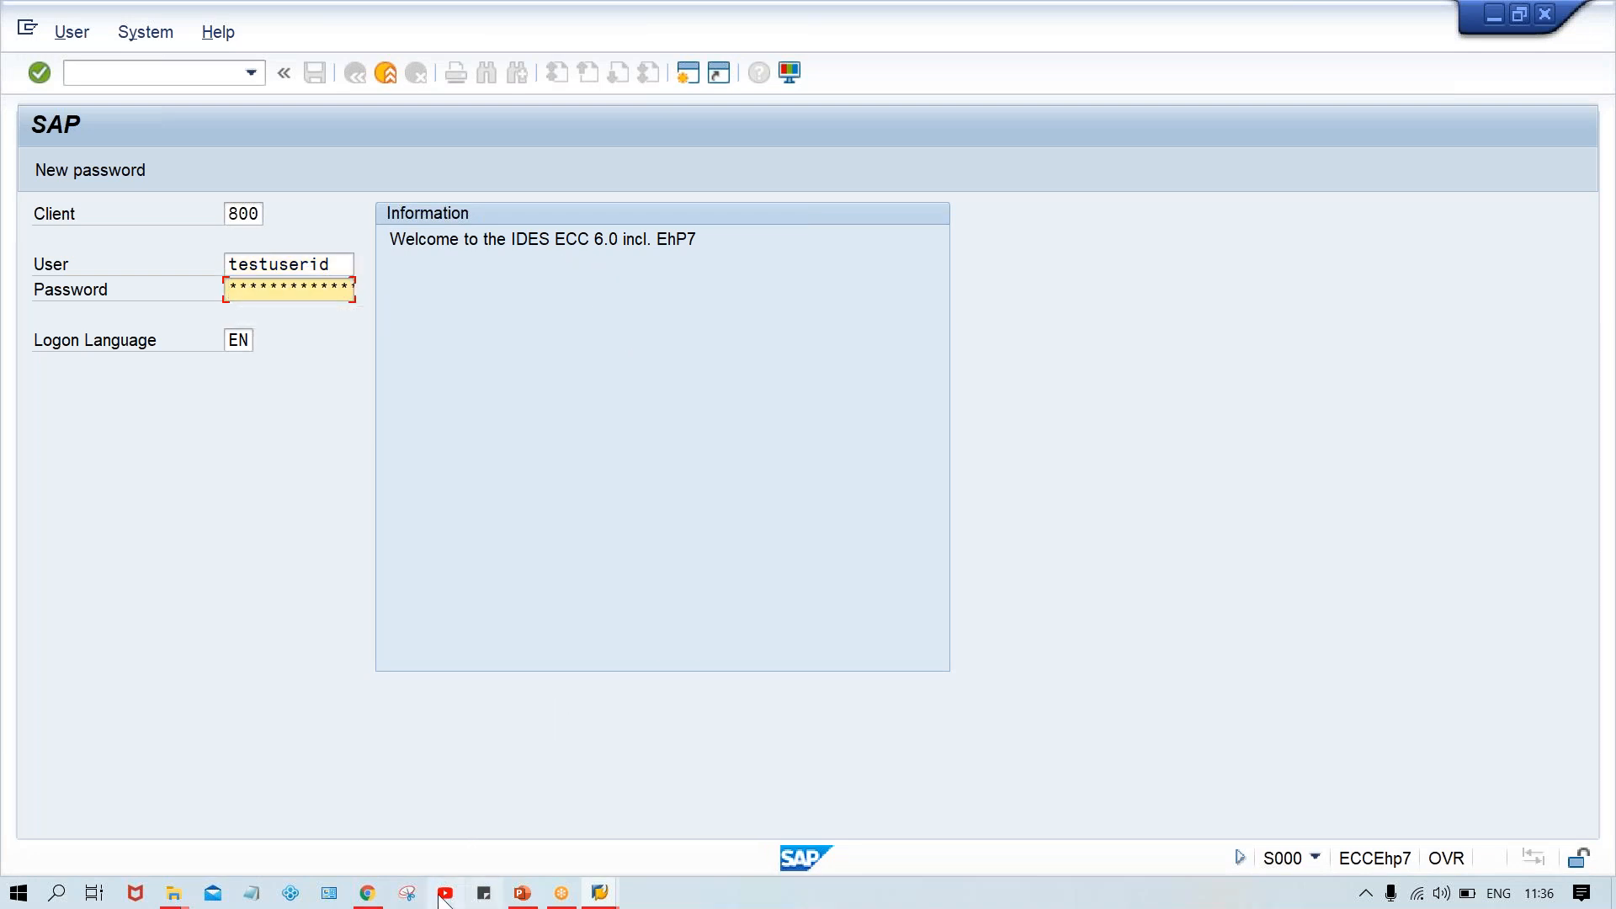
Step: Look up the initial password in the SAP Login Credentials e-mail, enter it on the logon screen and log on
left_click(367, 893)
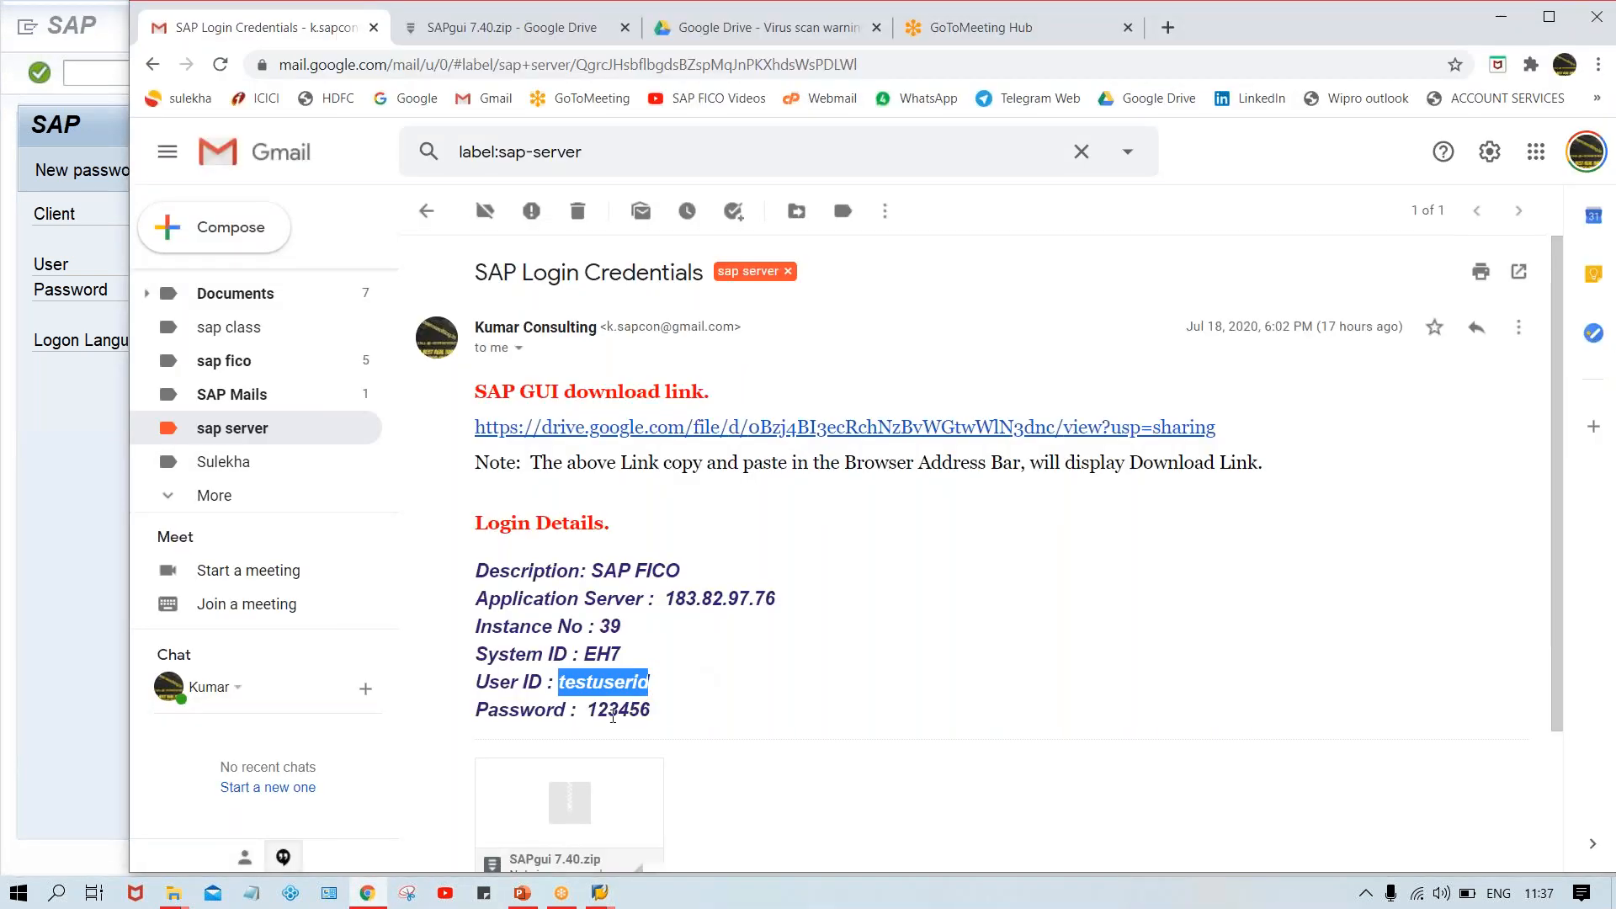
left_click(676, 719)
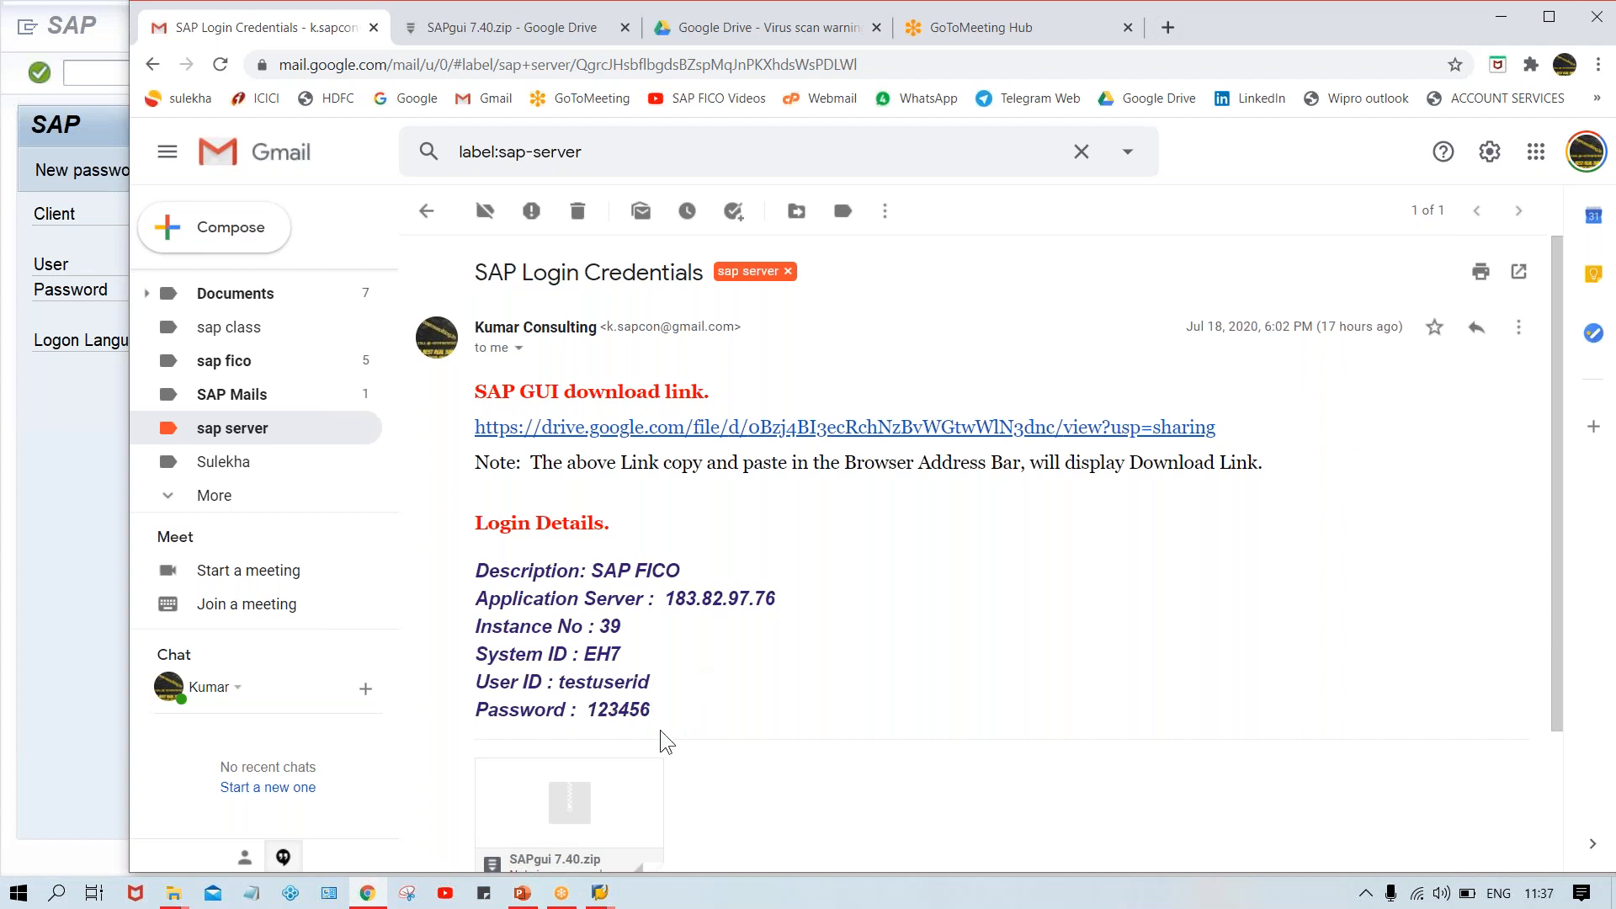
mouse_move(599, 894)
left_click(715, 829)
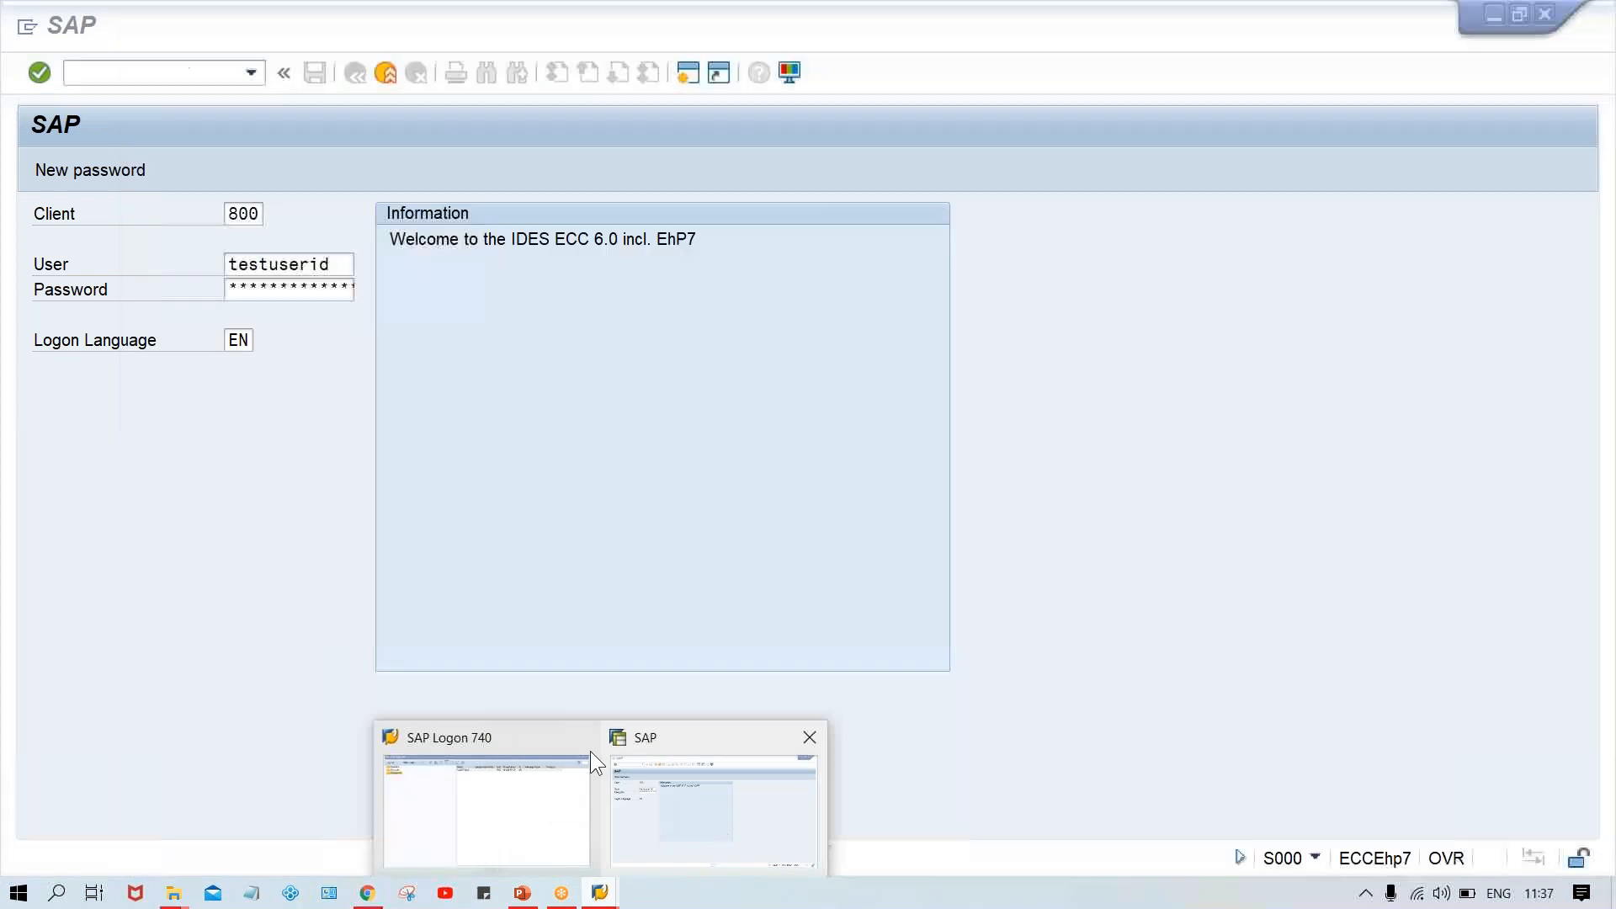
left_click(341, 288)
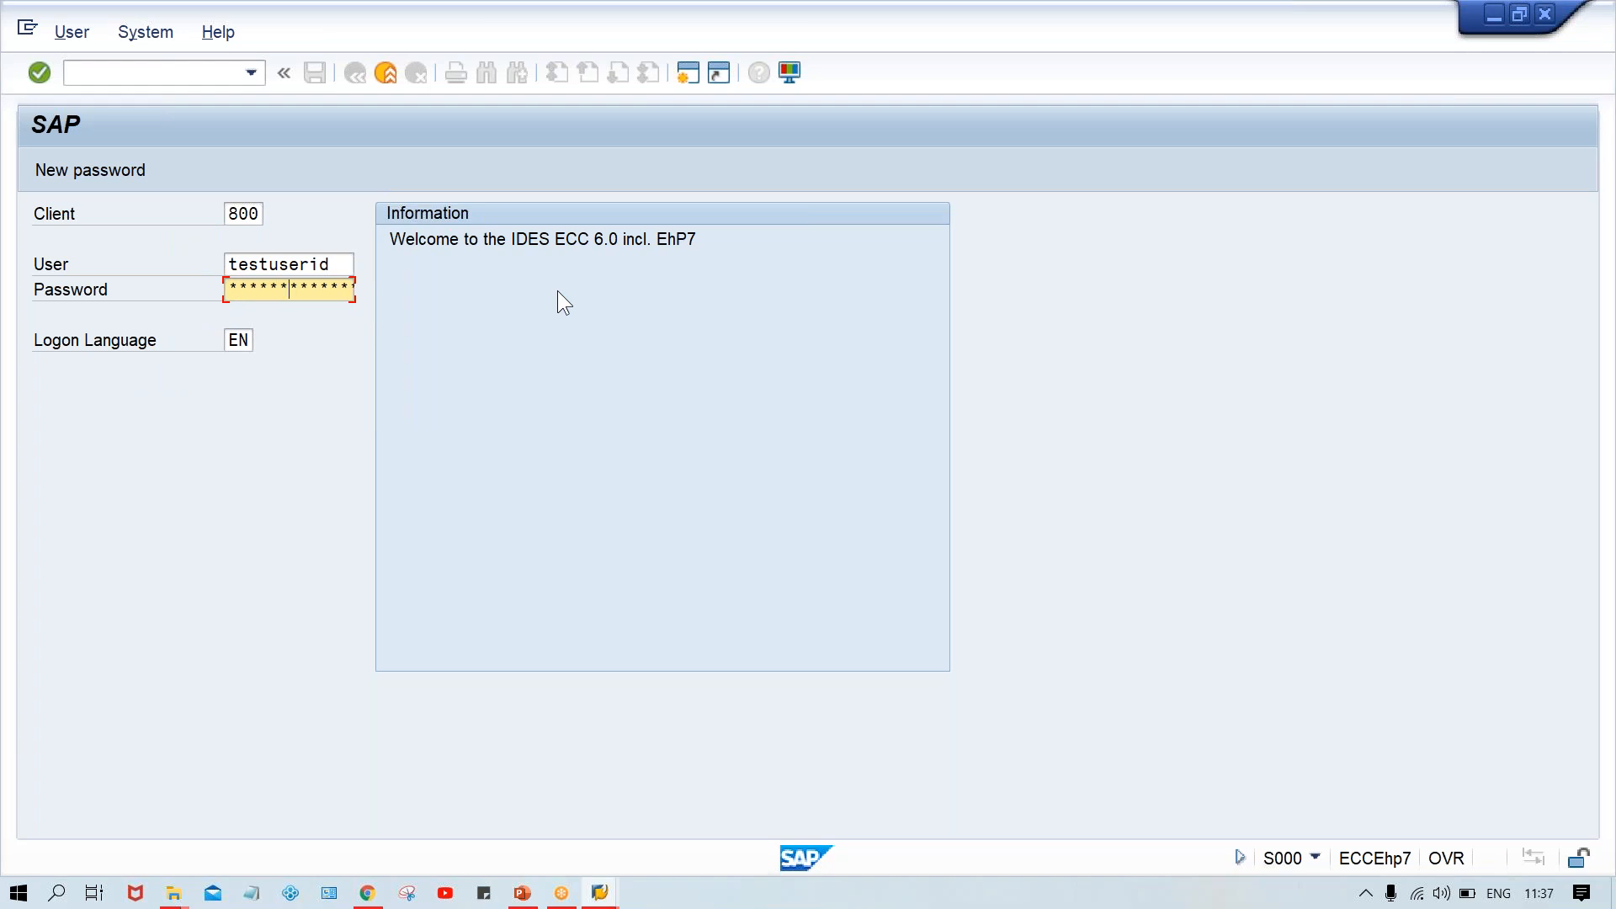
key("Return")
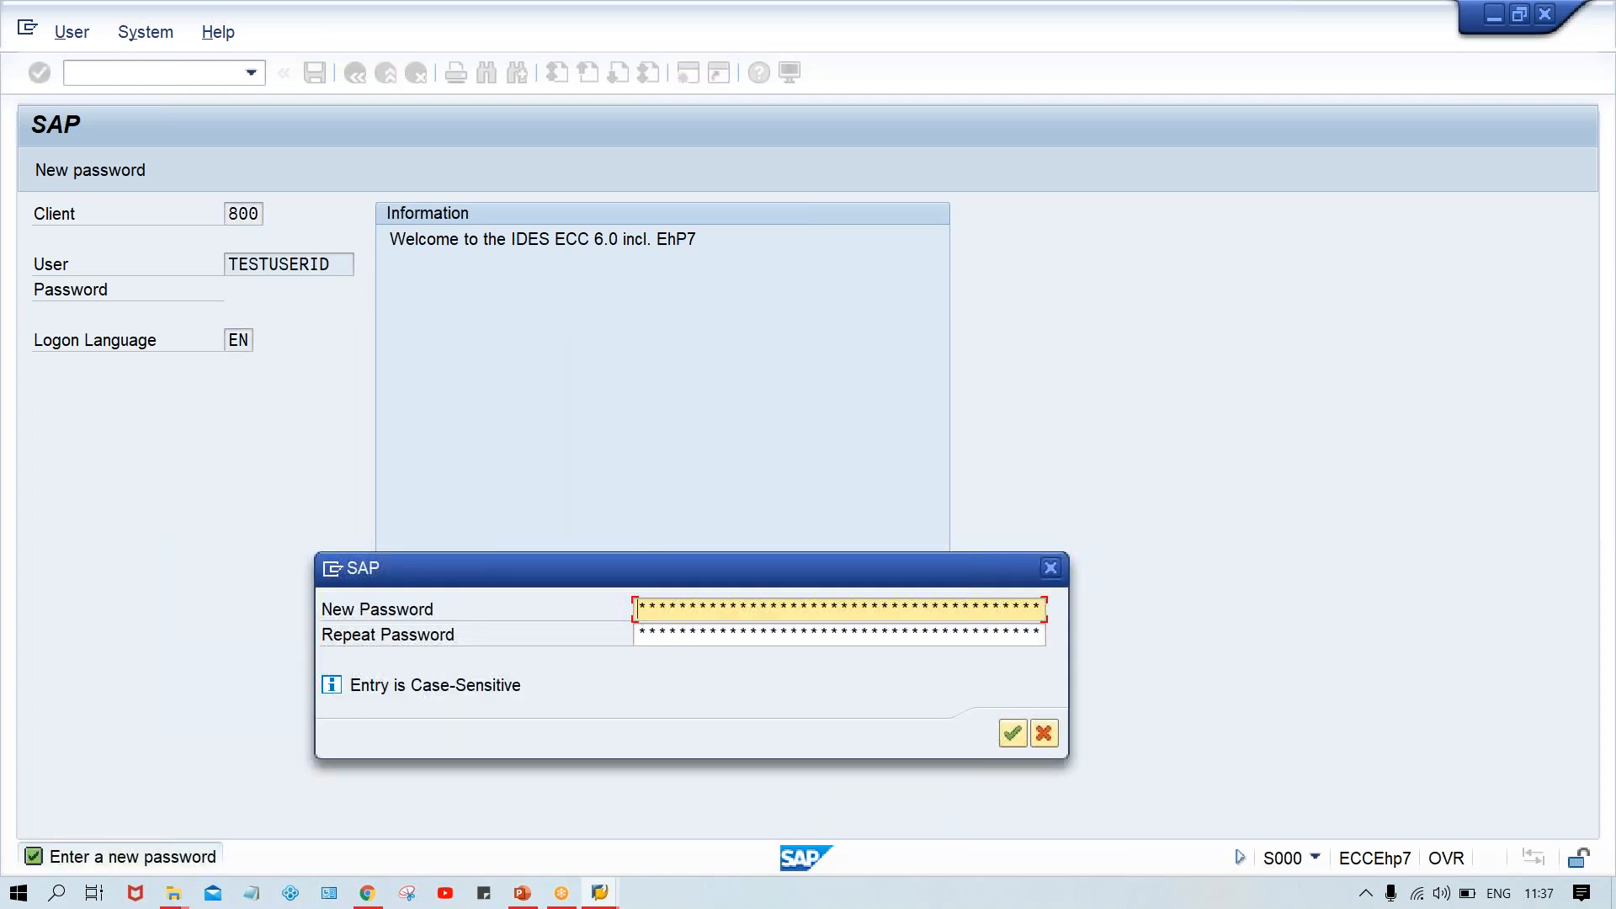
Step: Try to set a new account password by entering and repeating it, and dismiss the error dialog
key("Caps_Lock")
key("Tab")
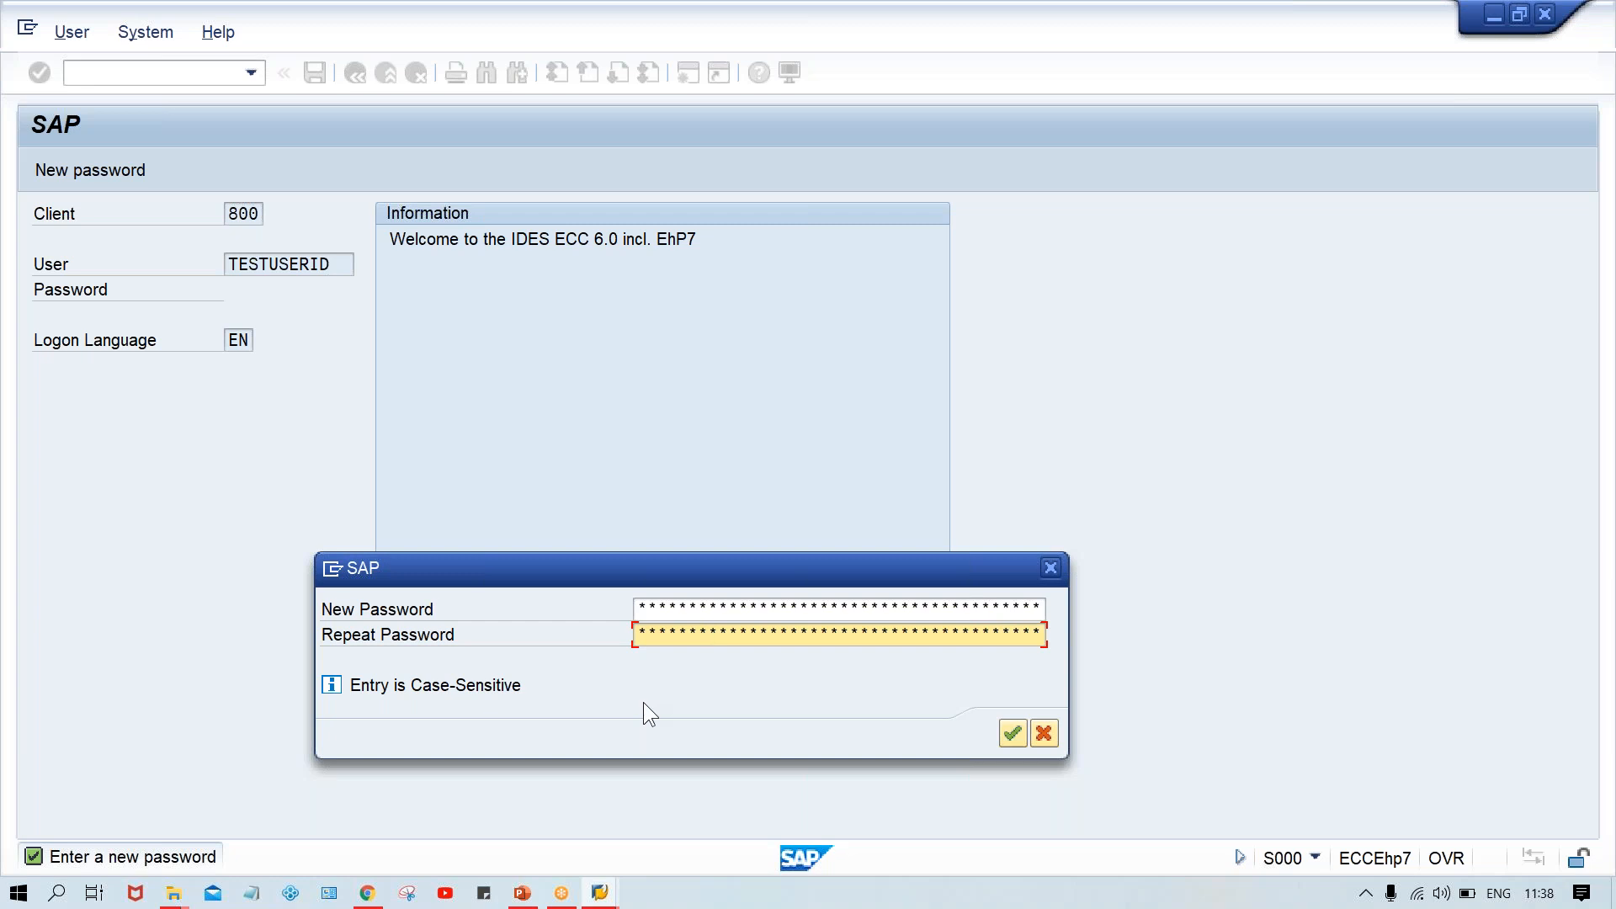
key("Return")
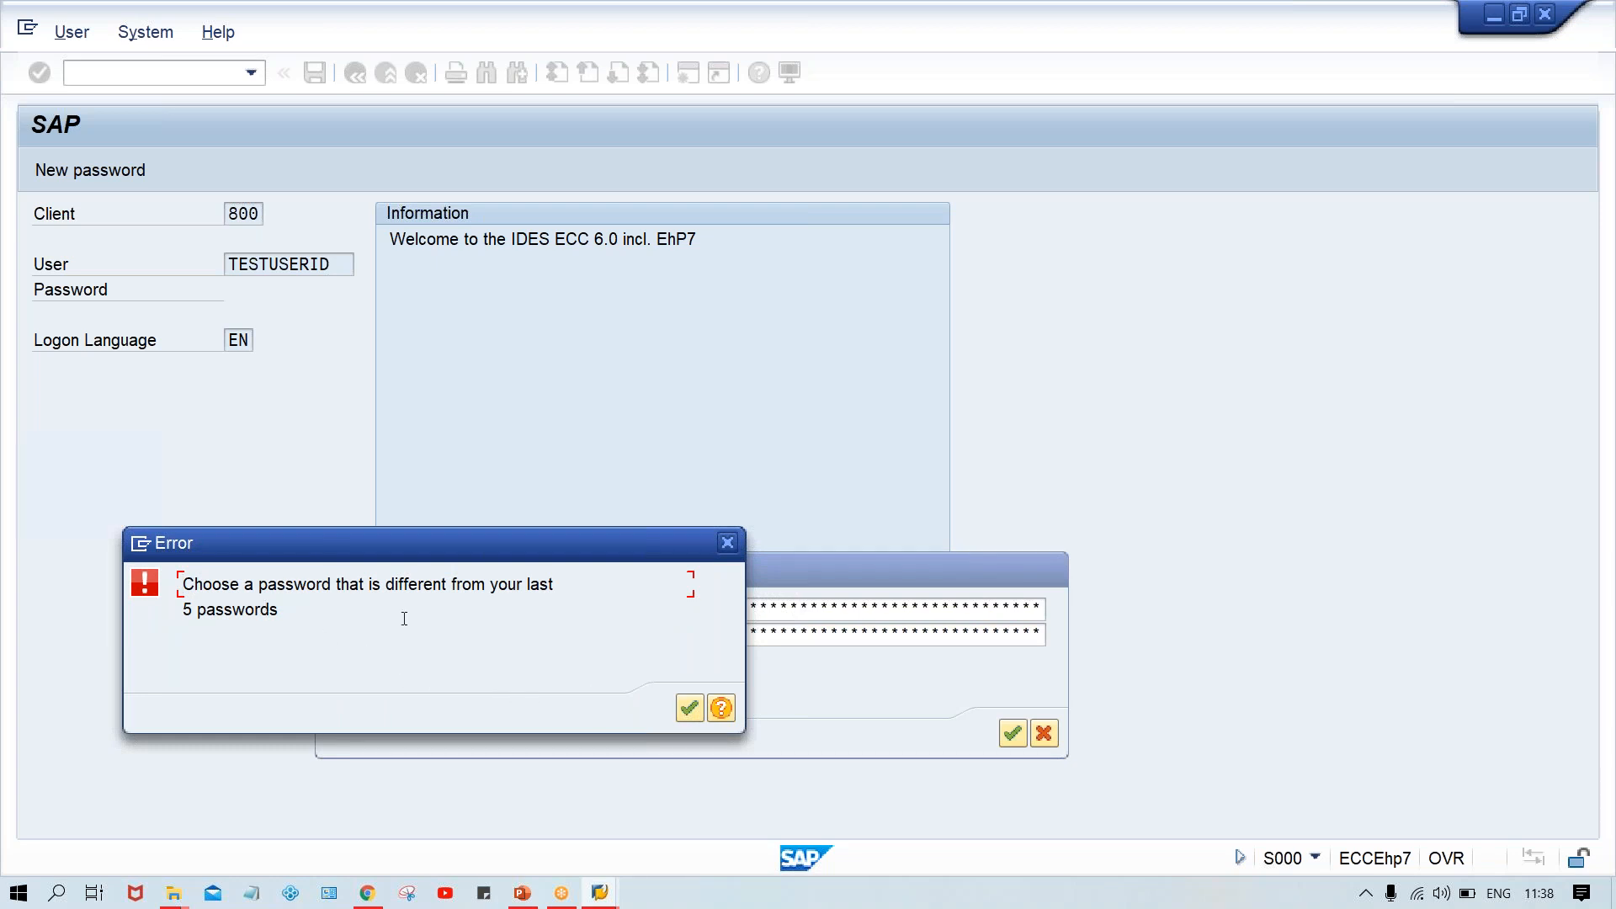
left_click(722, 546)
Step: Enter and repeat a different new account password, and confirm it to complete the logon
left_click(713, 619)
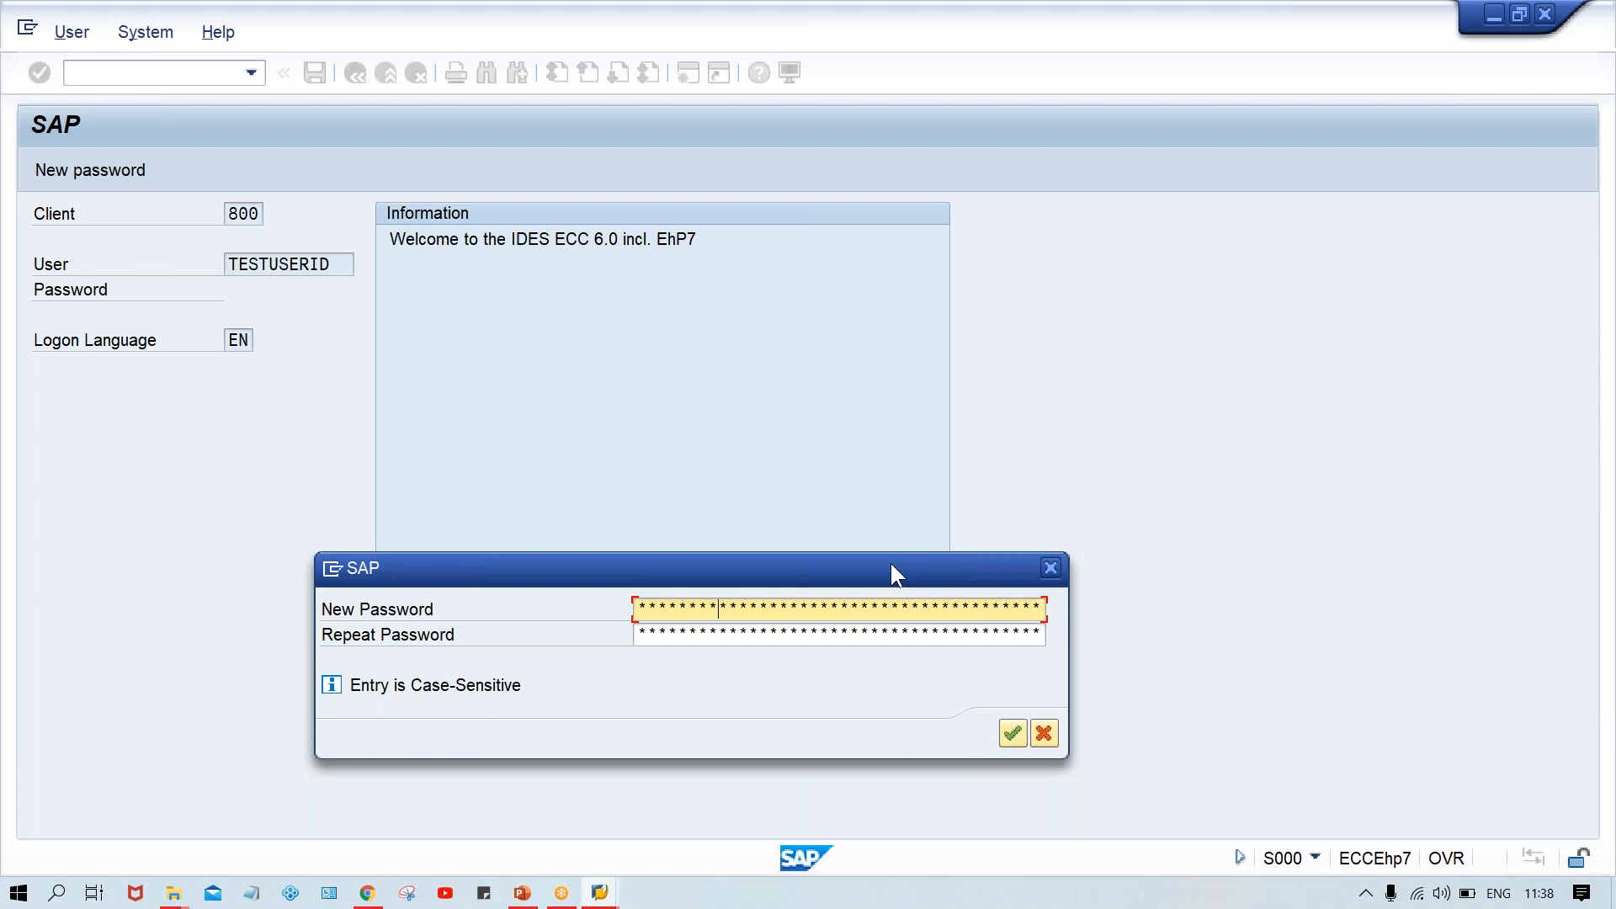
key("Tab")
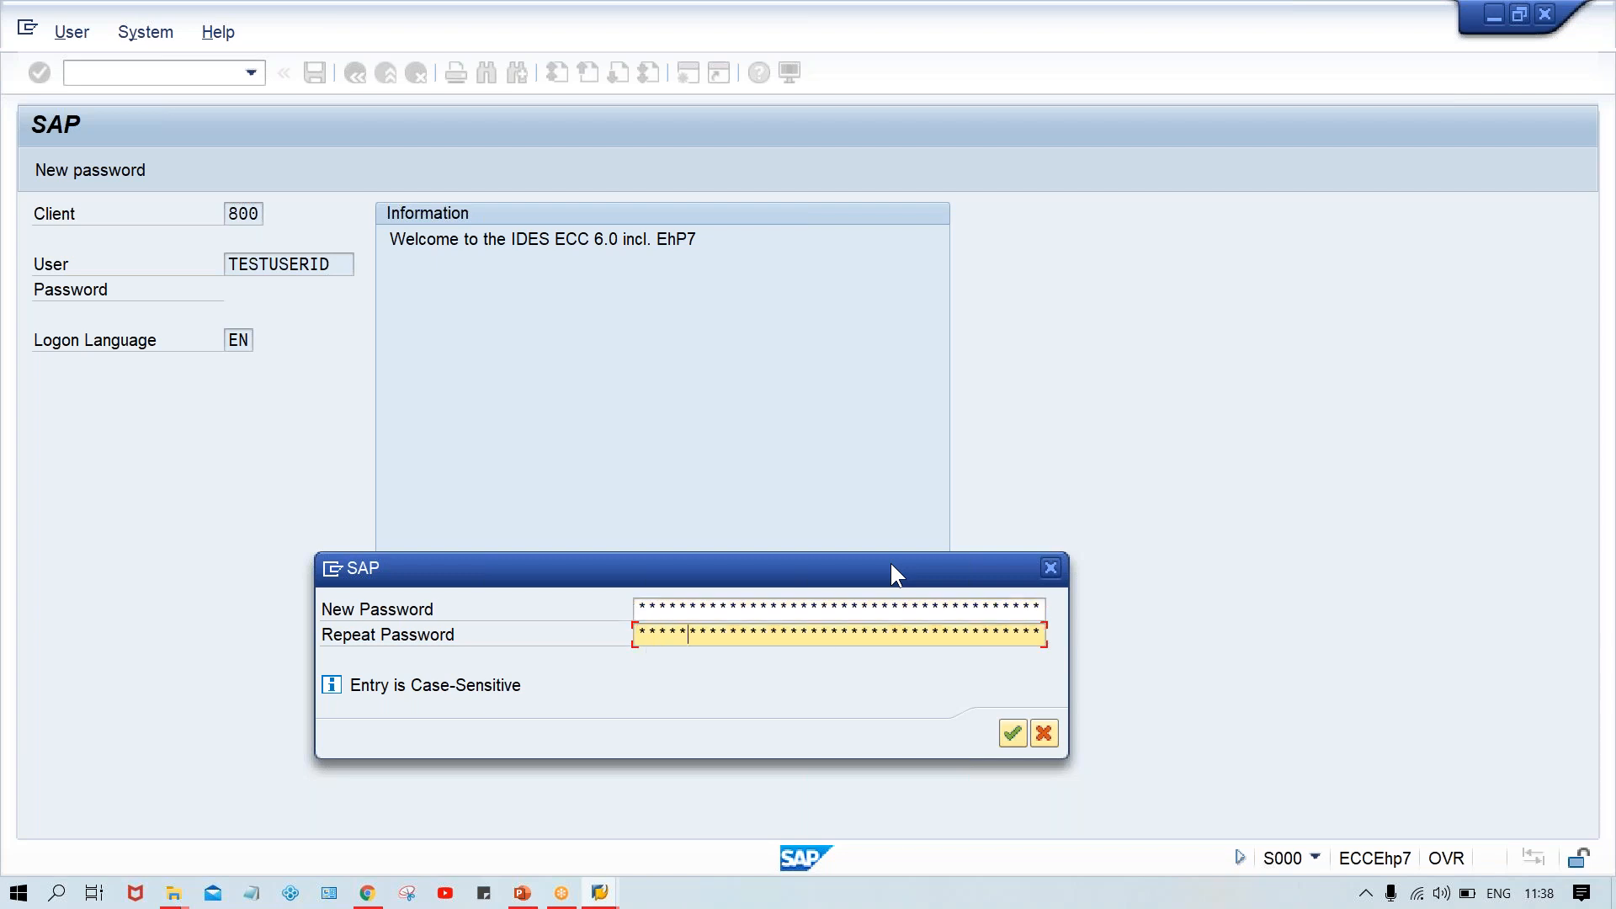
key("Return")
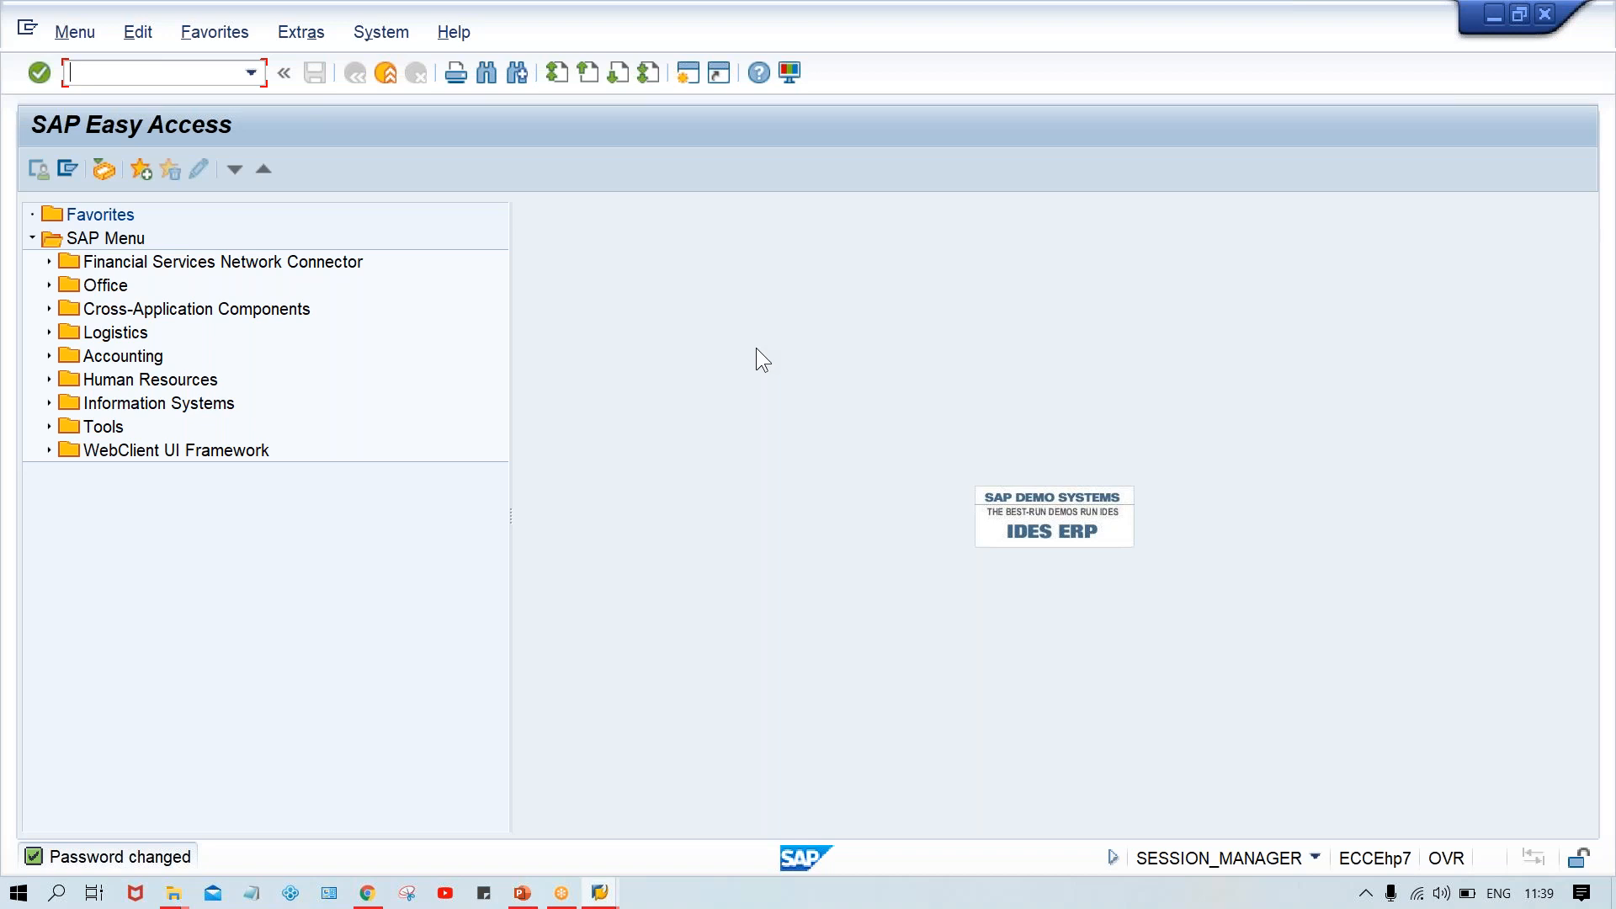
Step: Switch back to the SAP Login Credentials e-mail in Chrome
left_click(368, 894)
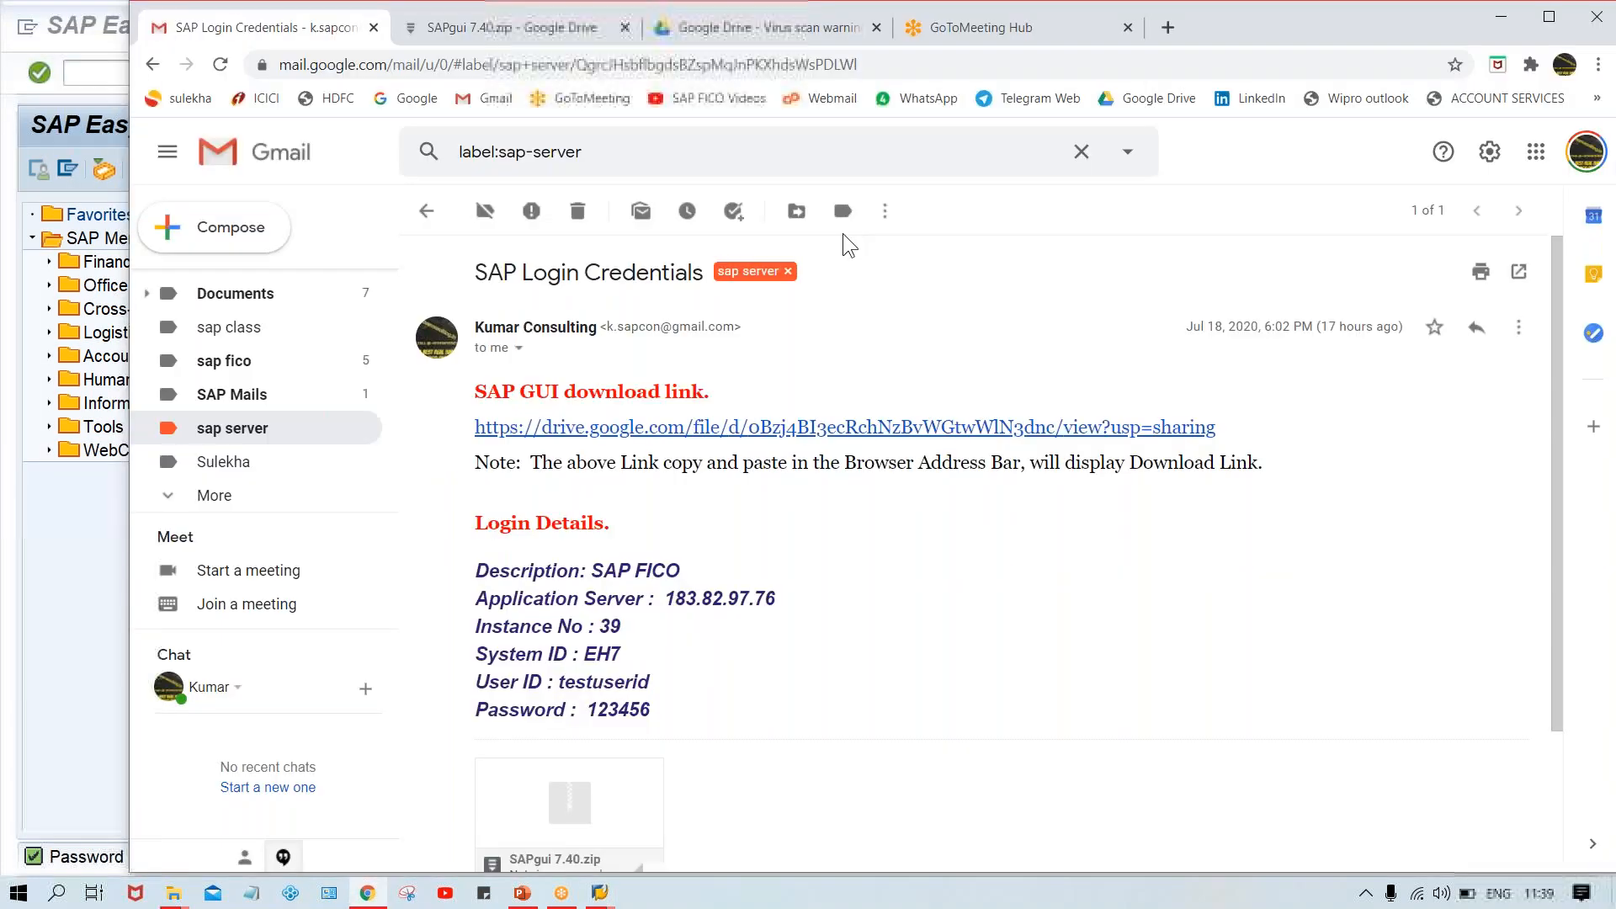